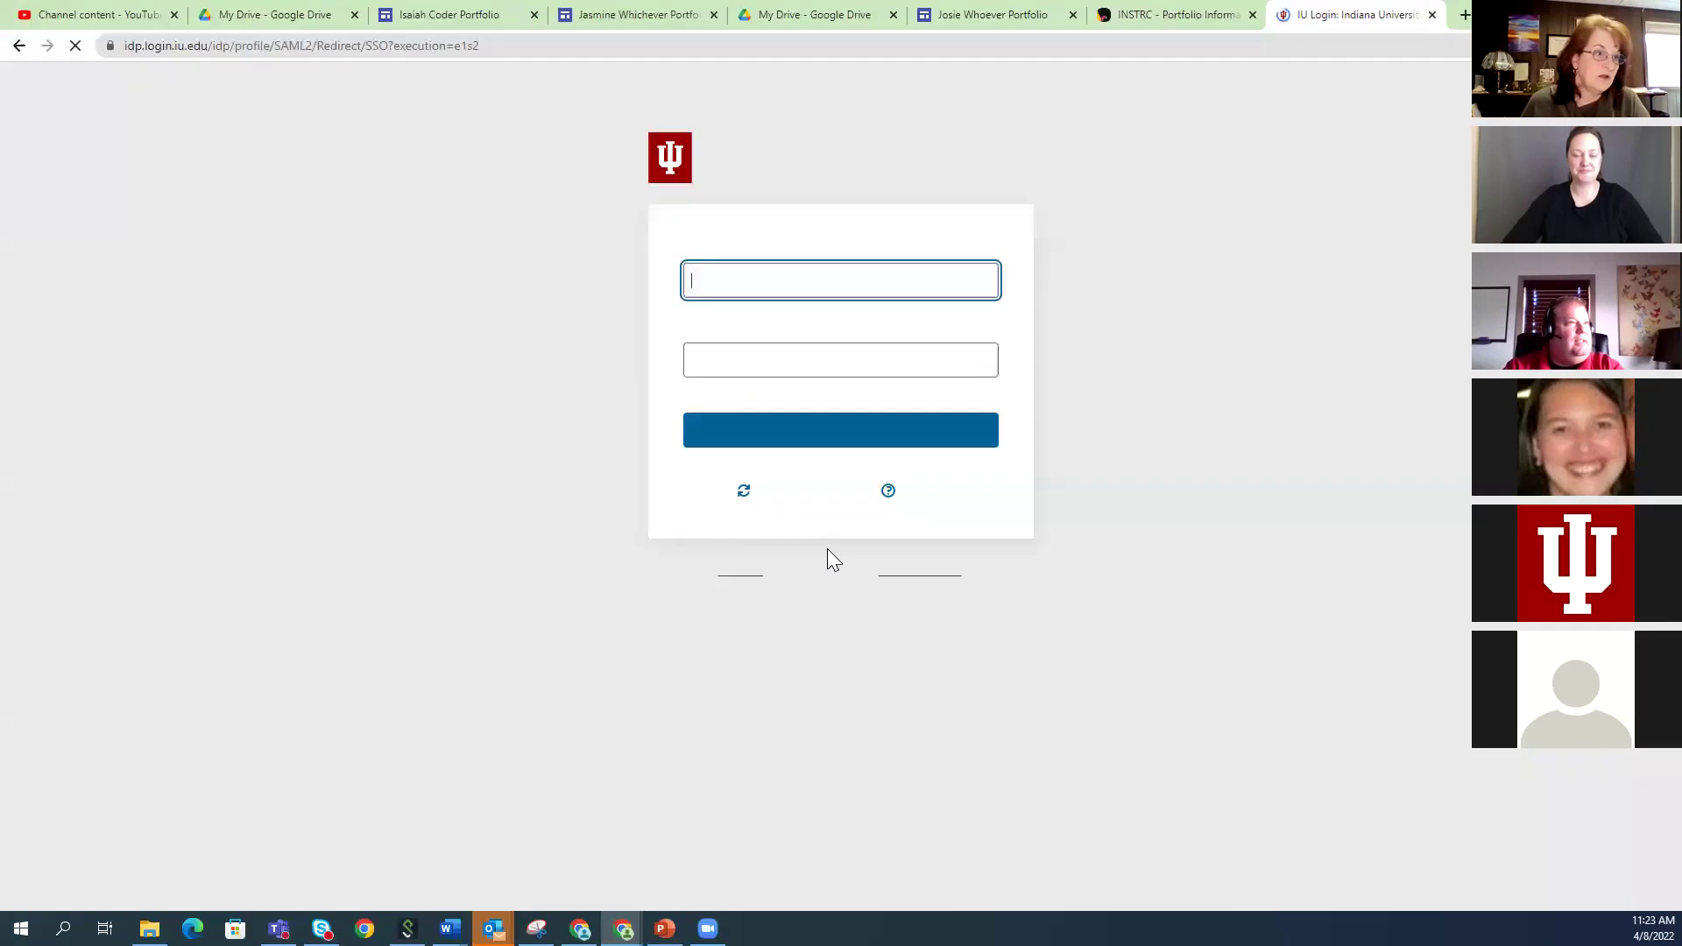
# Log in to the Indiana University account by entering the account username and its passphrase
pyautogui.write('cold')
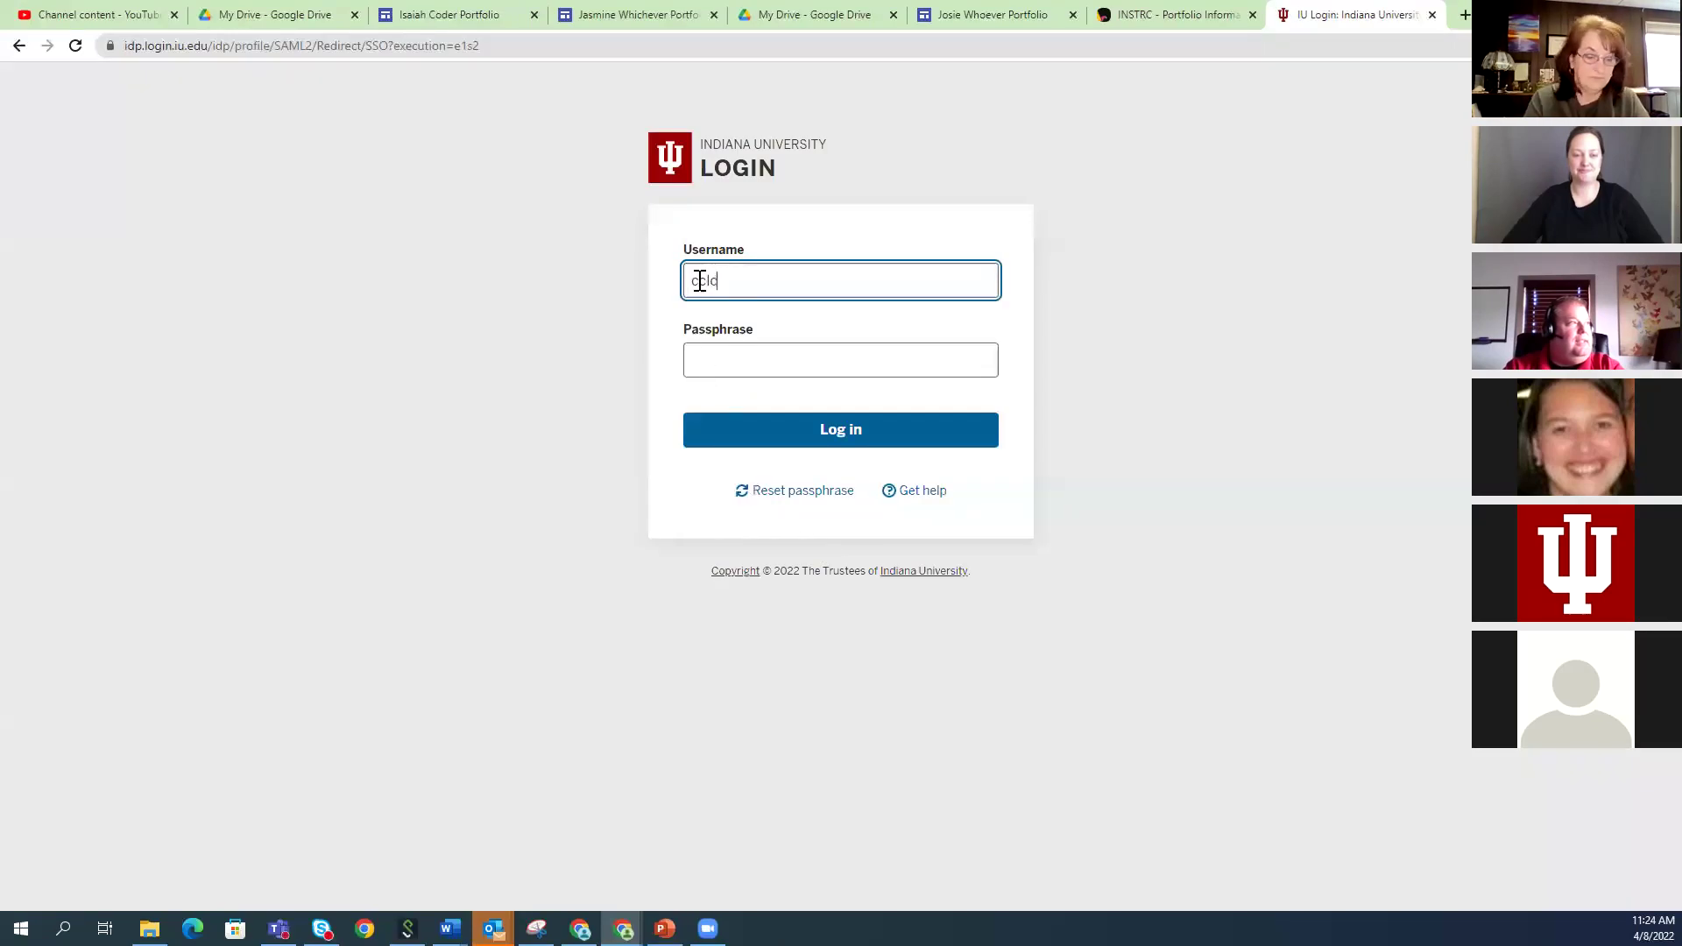
pyautogui.click(741, 361)
pyautogui.write('***************')
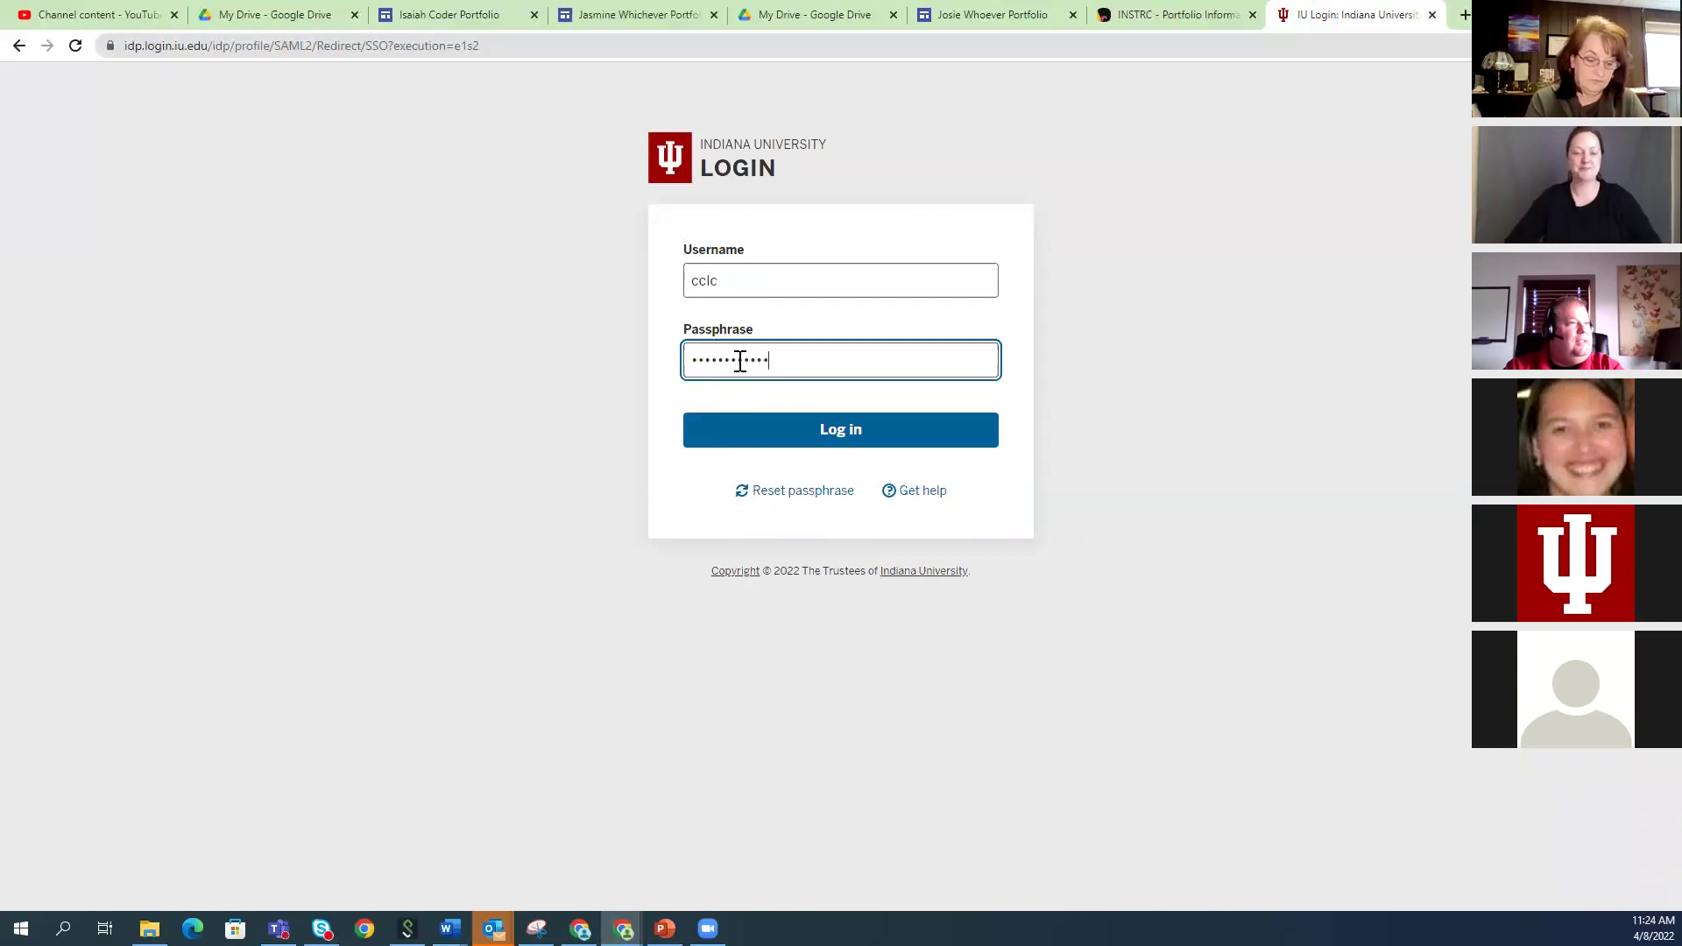
pyautogui.write('**')
pyautogui.press('Return')
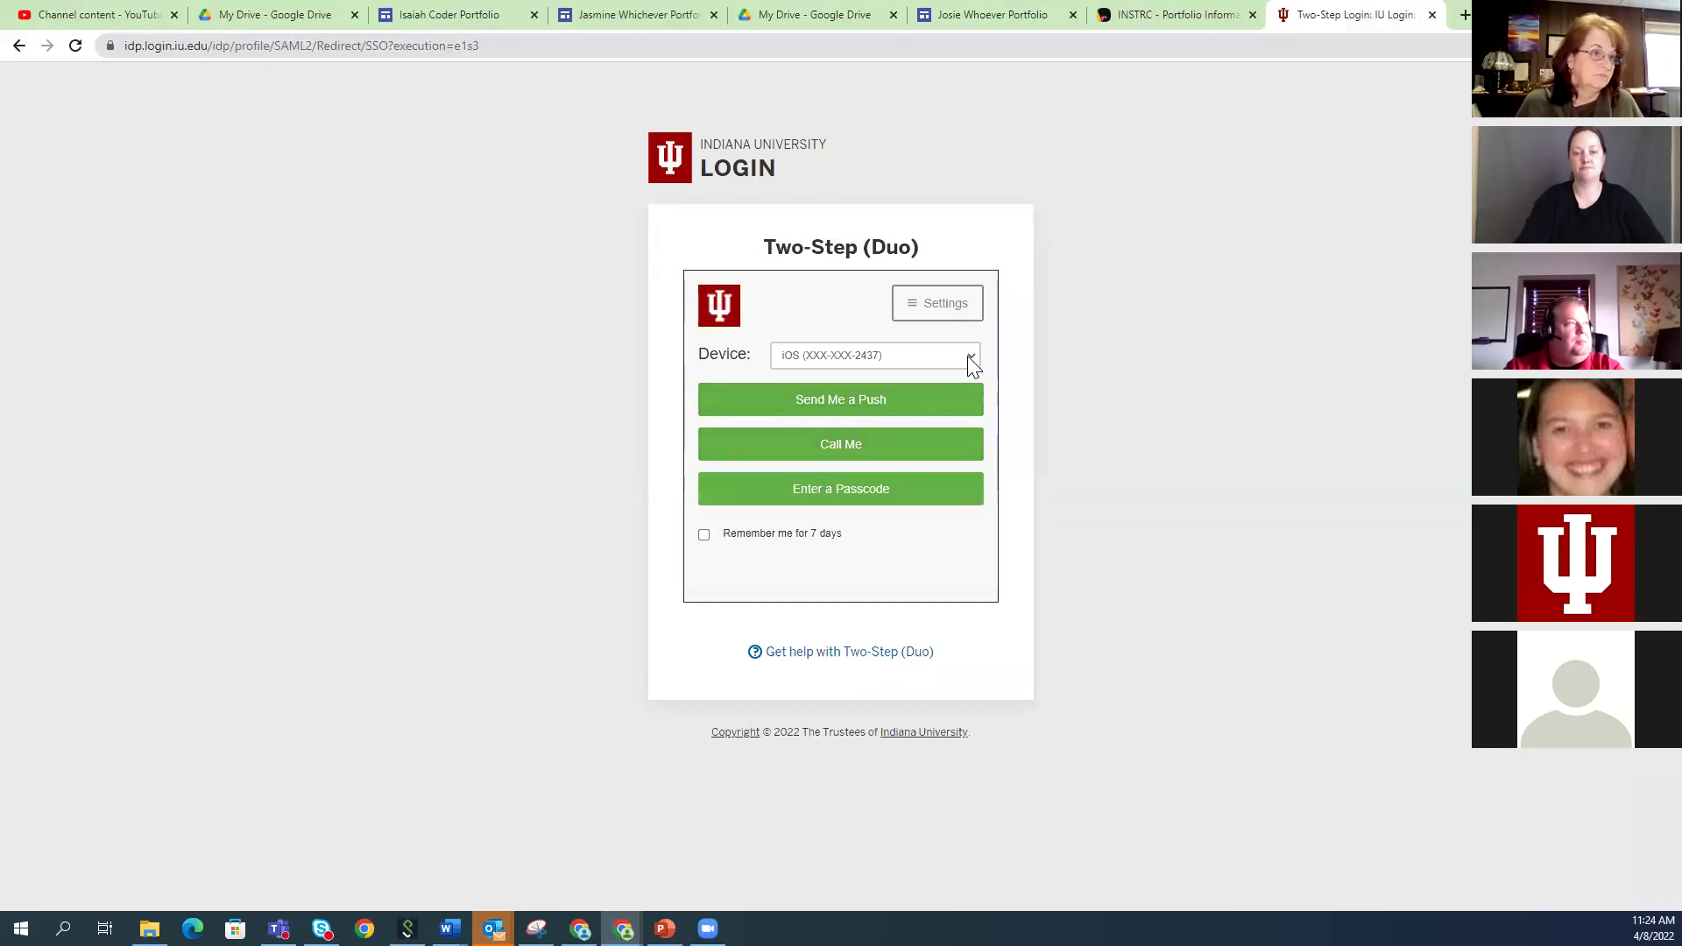
# Complete the Duo two-step login with a push to the Android device and confirm that the Google account is recognized
pyautogui.click(967, 356)
pyautogui.click(916, 498)
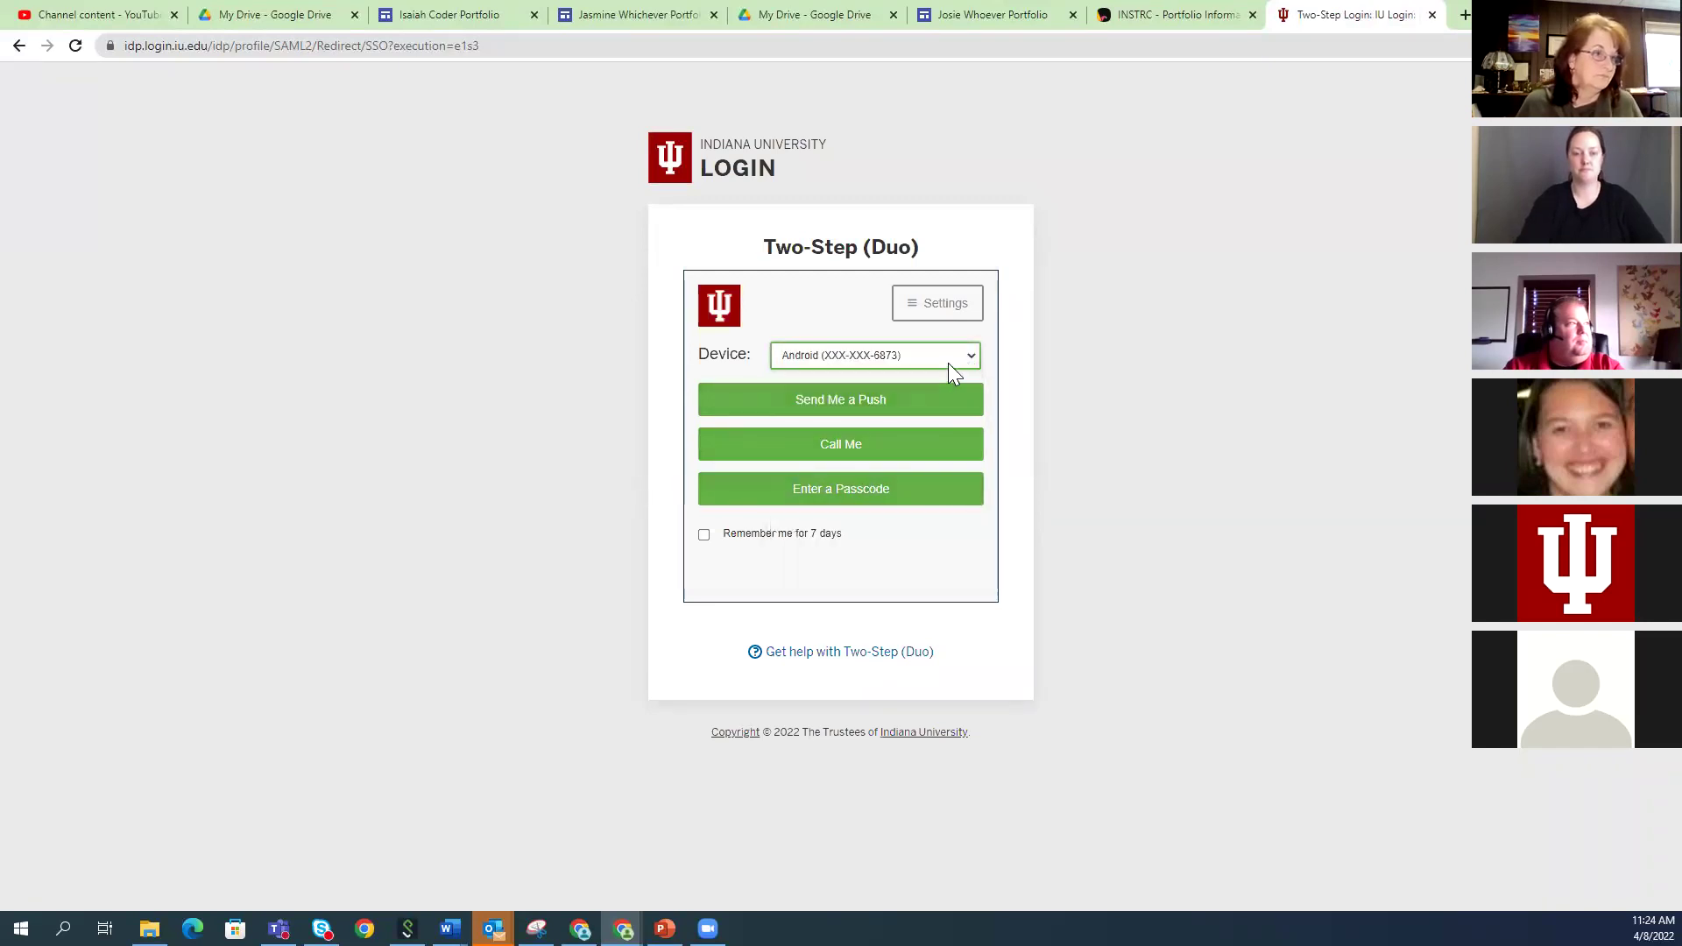
pyautogui.click(905, 406)
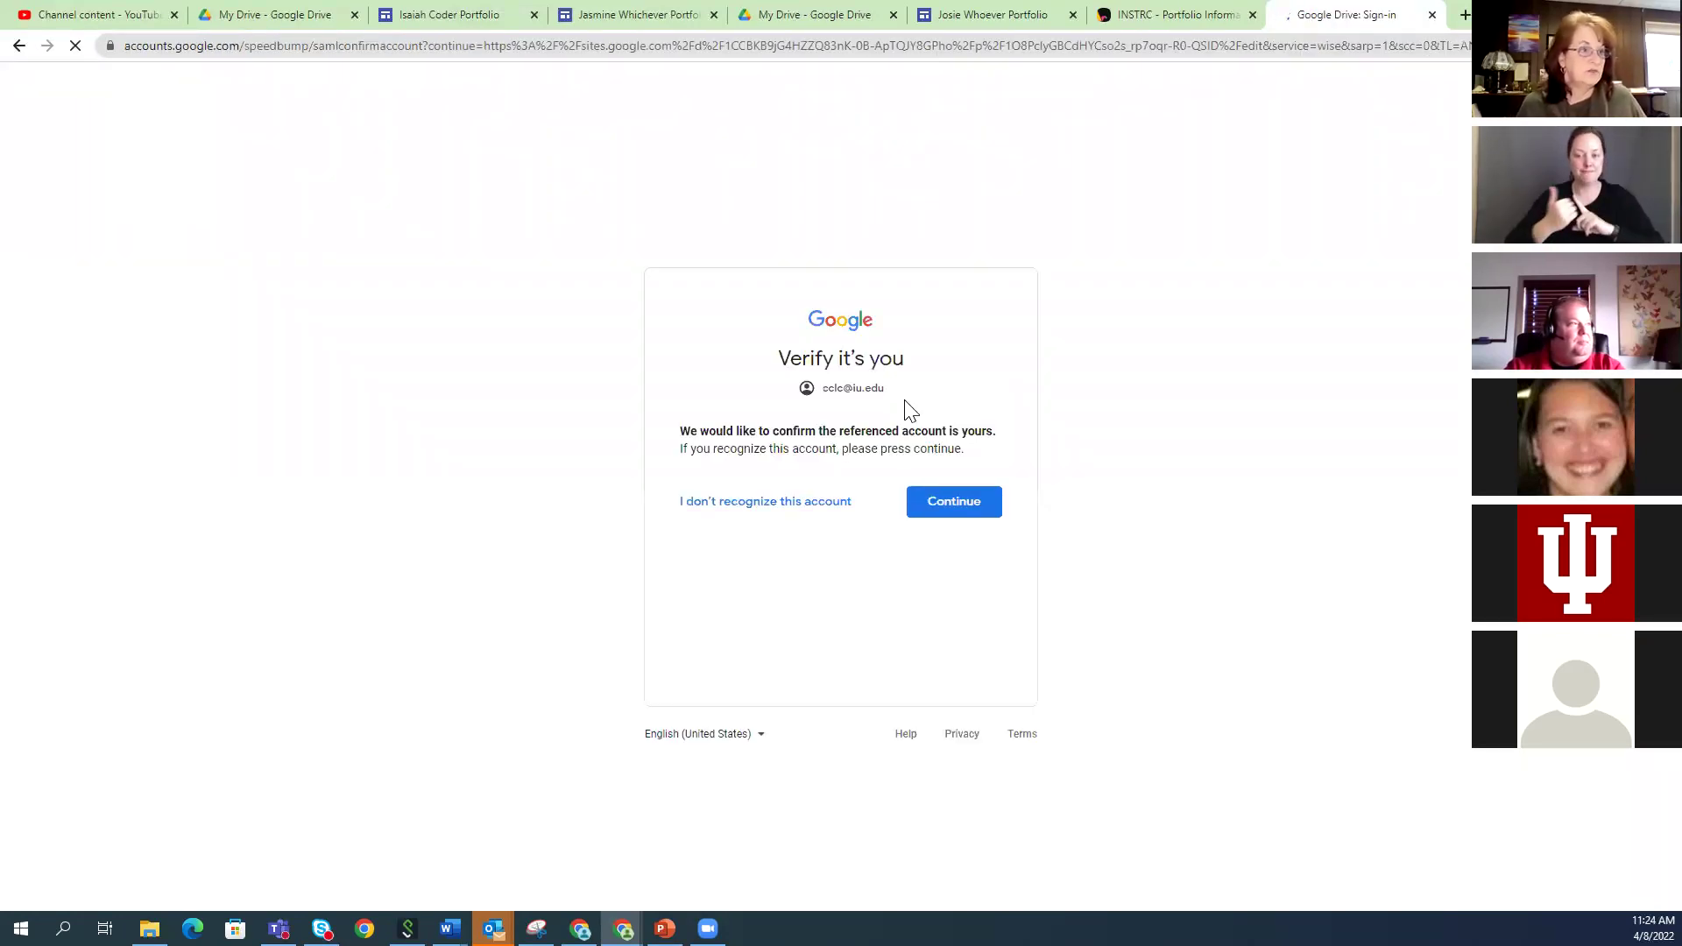
pyautogui.click(957, 501)
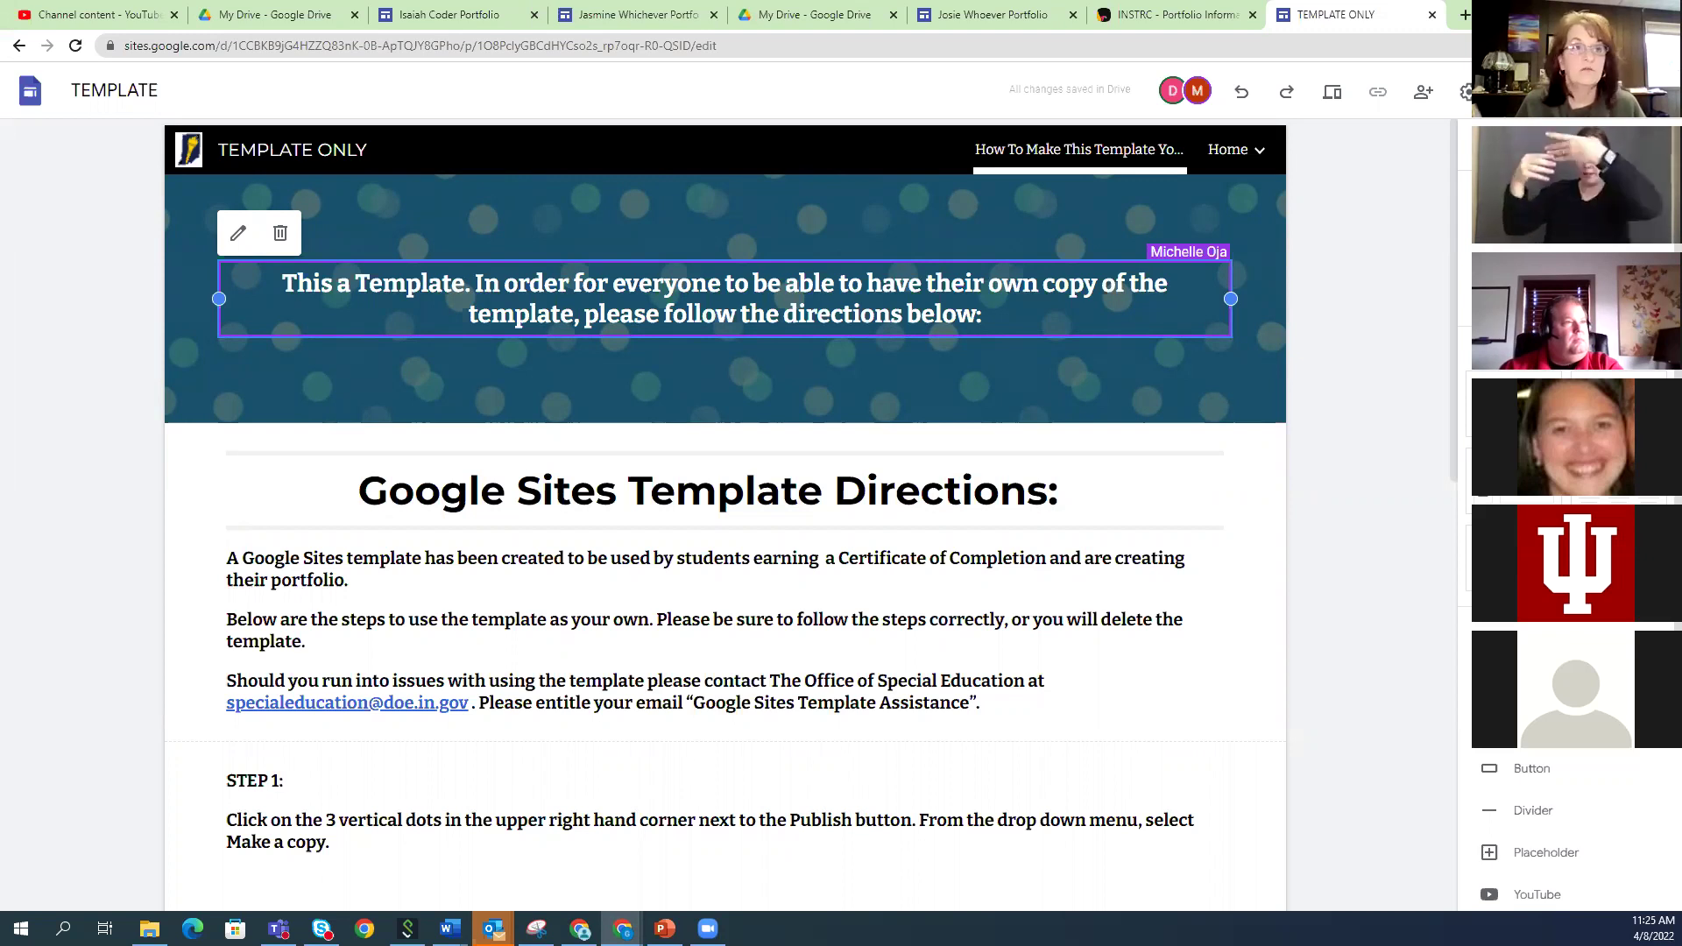
# Copy the entire TEMPLATE site to My Drive under the file name "April 8 fabulous people"
pyautogui.press('Escape')
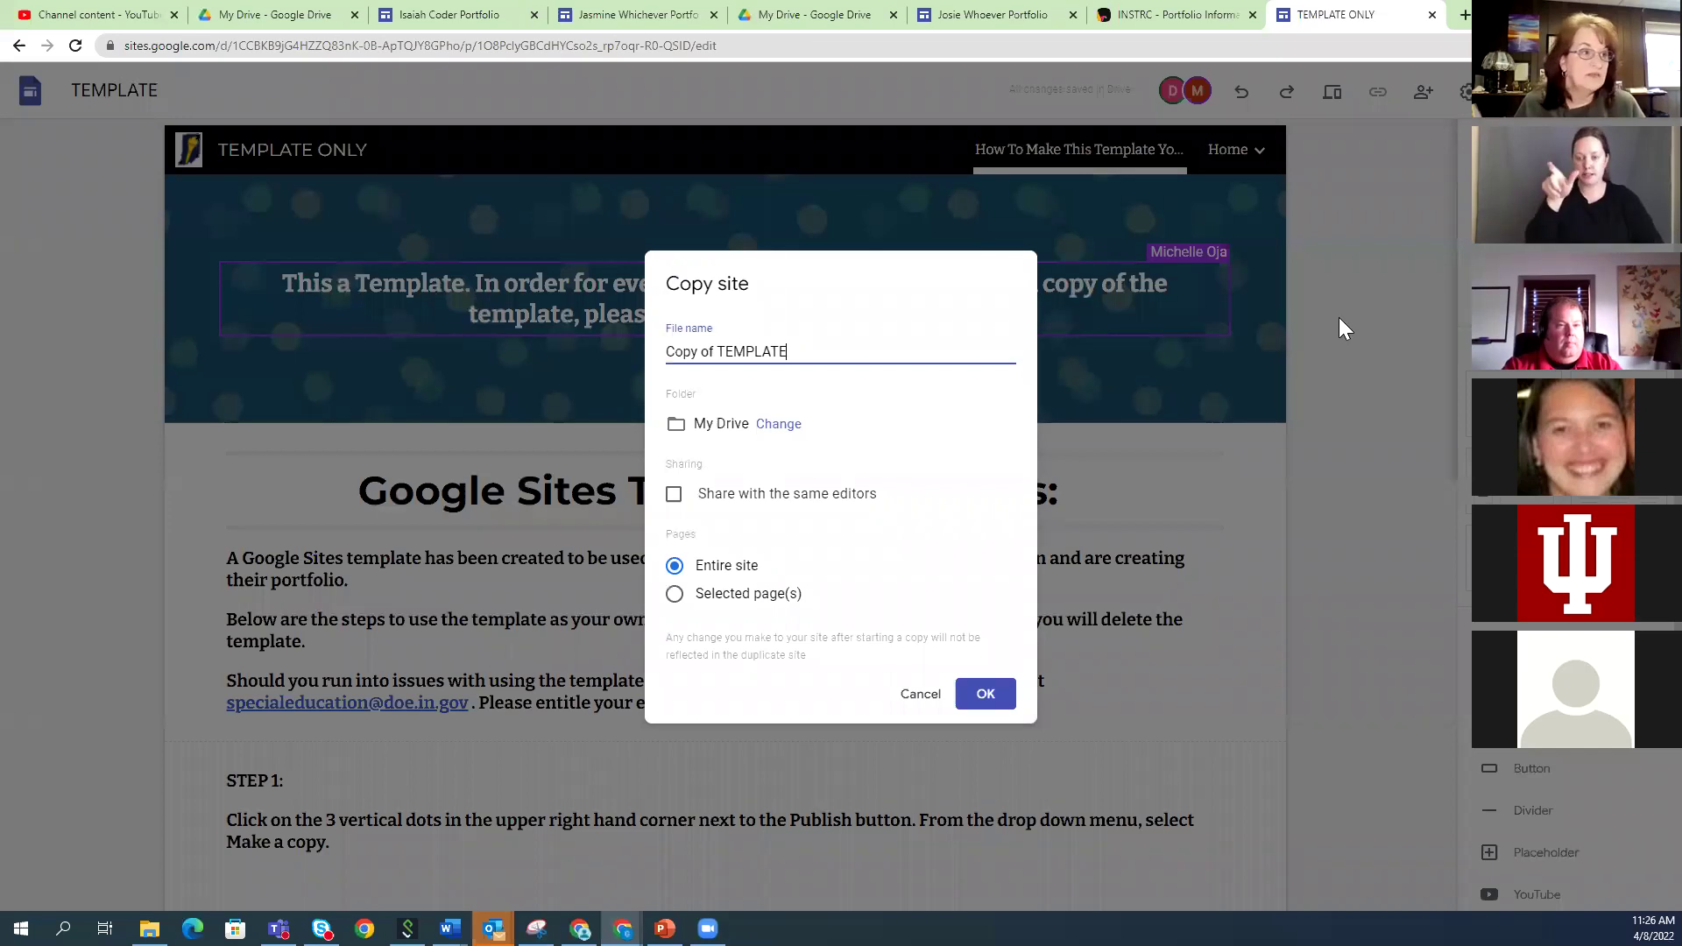
pyautogui.moveTo(800, 350); pyautogui.dragTo(668, 350)
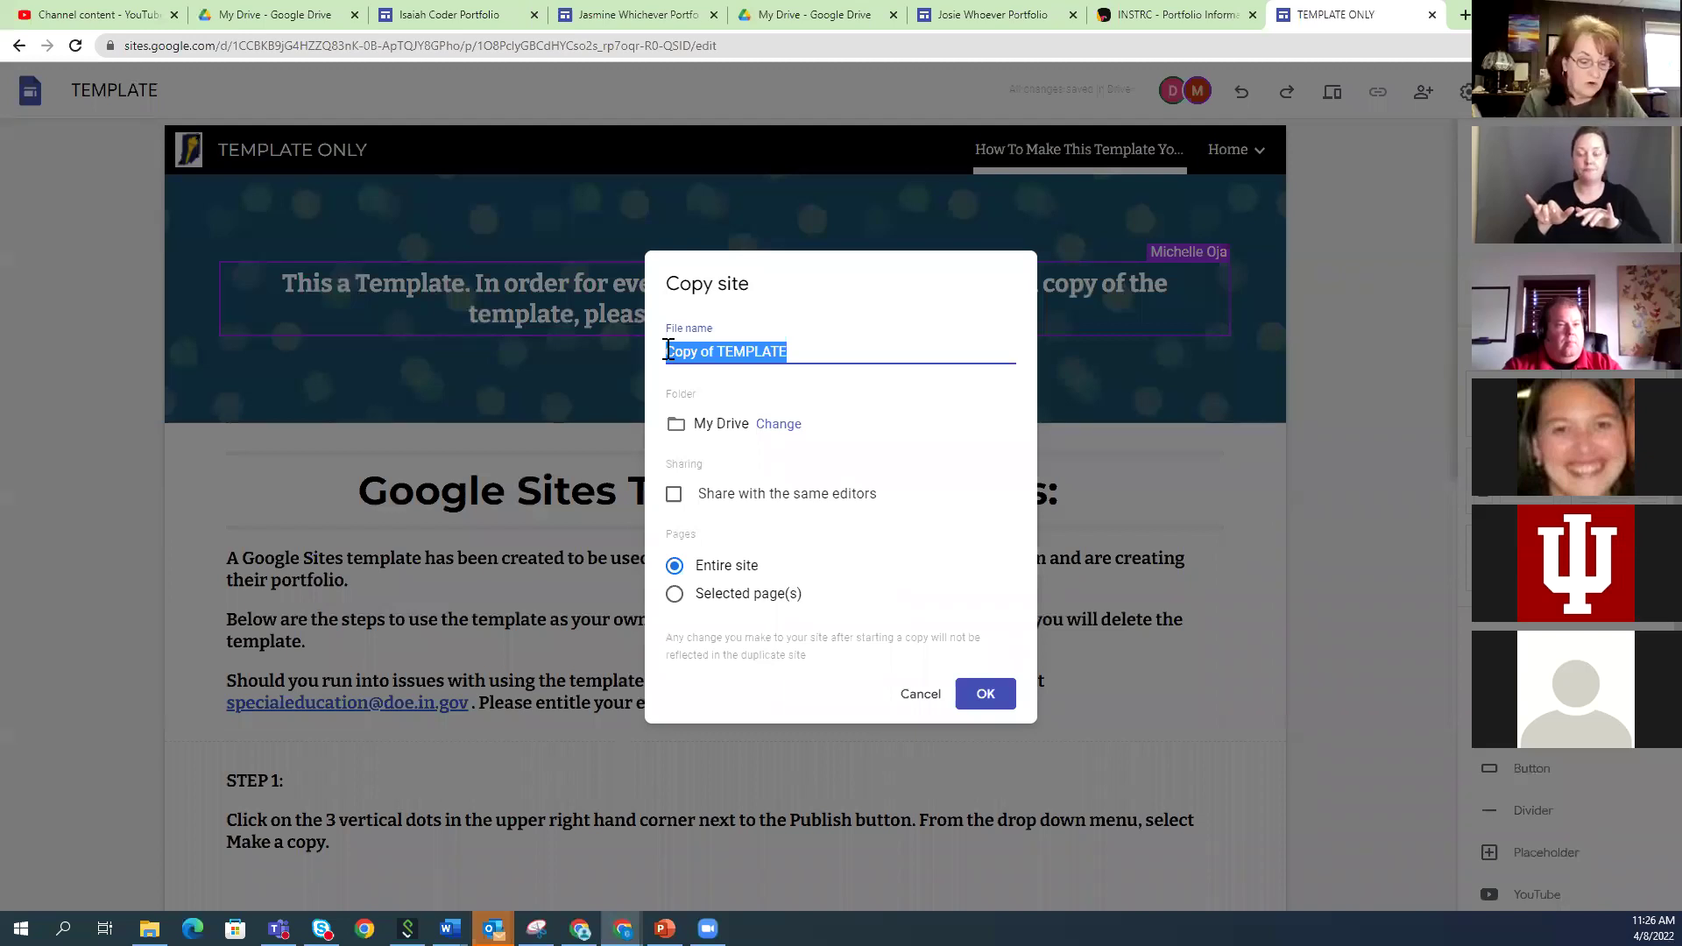
pyautogui.write('April ')
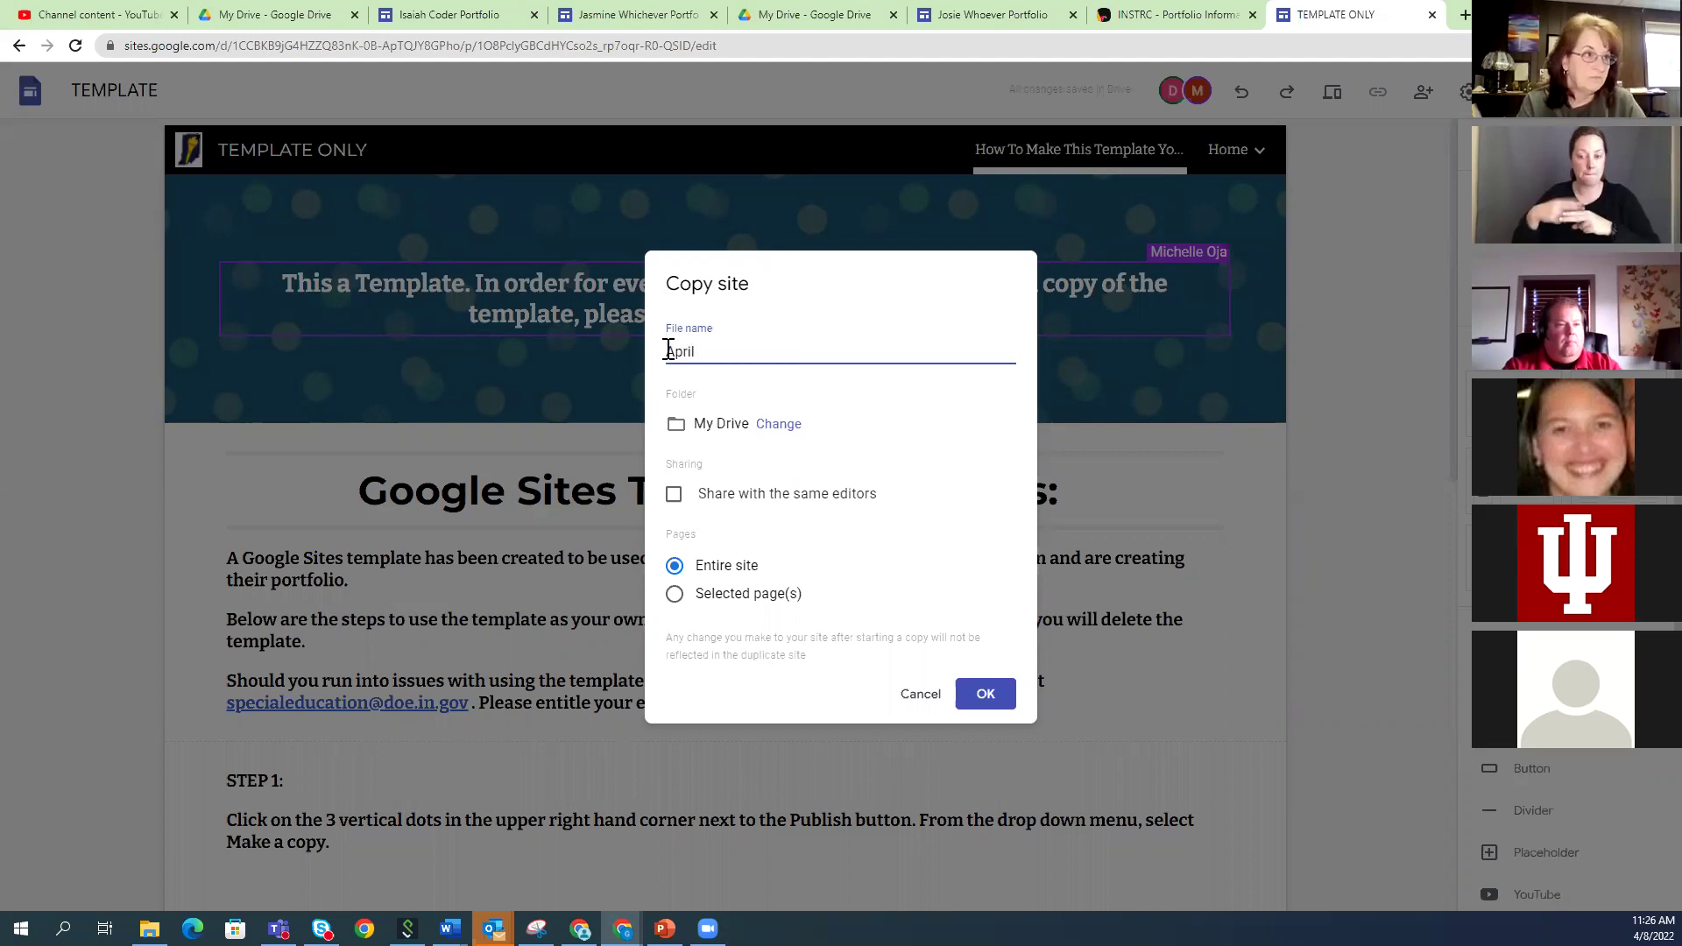
pyautogui.write('8 fab')
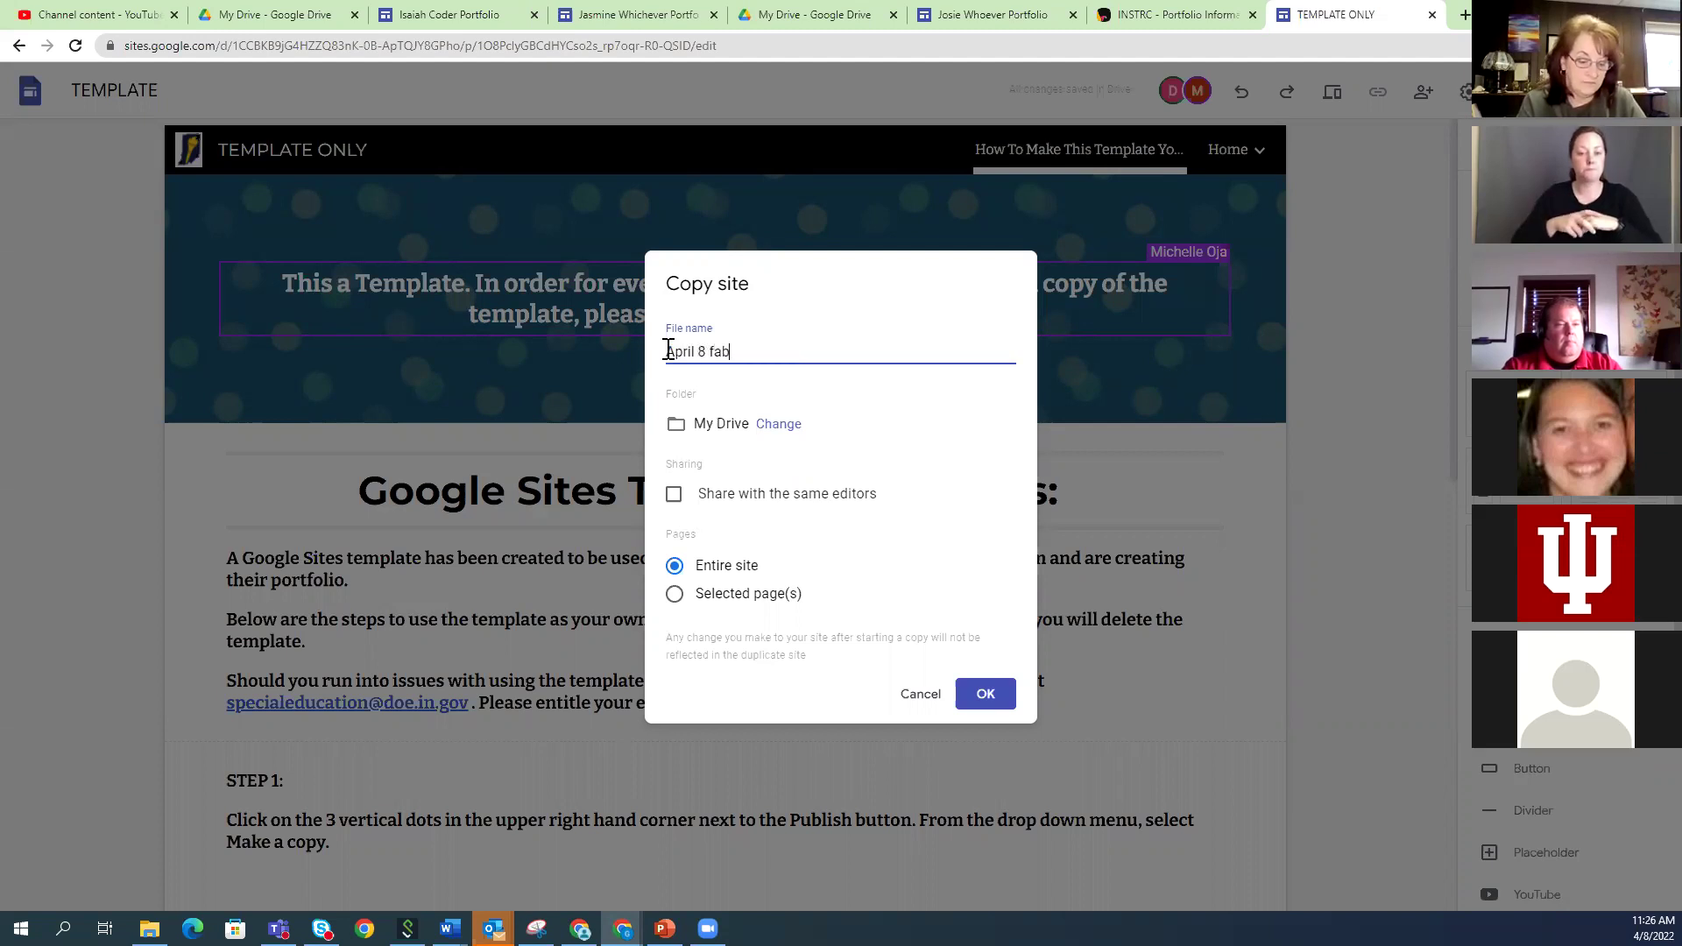
pyautogui.write('ulous people')
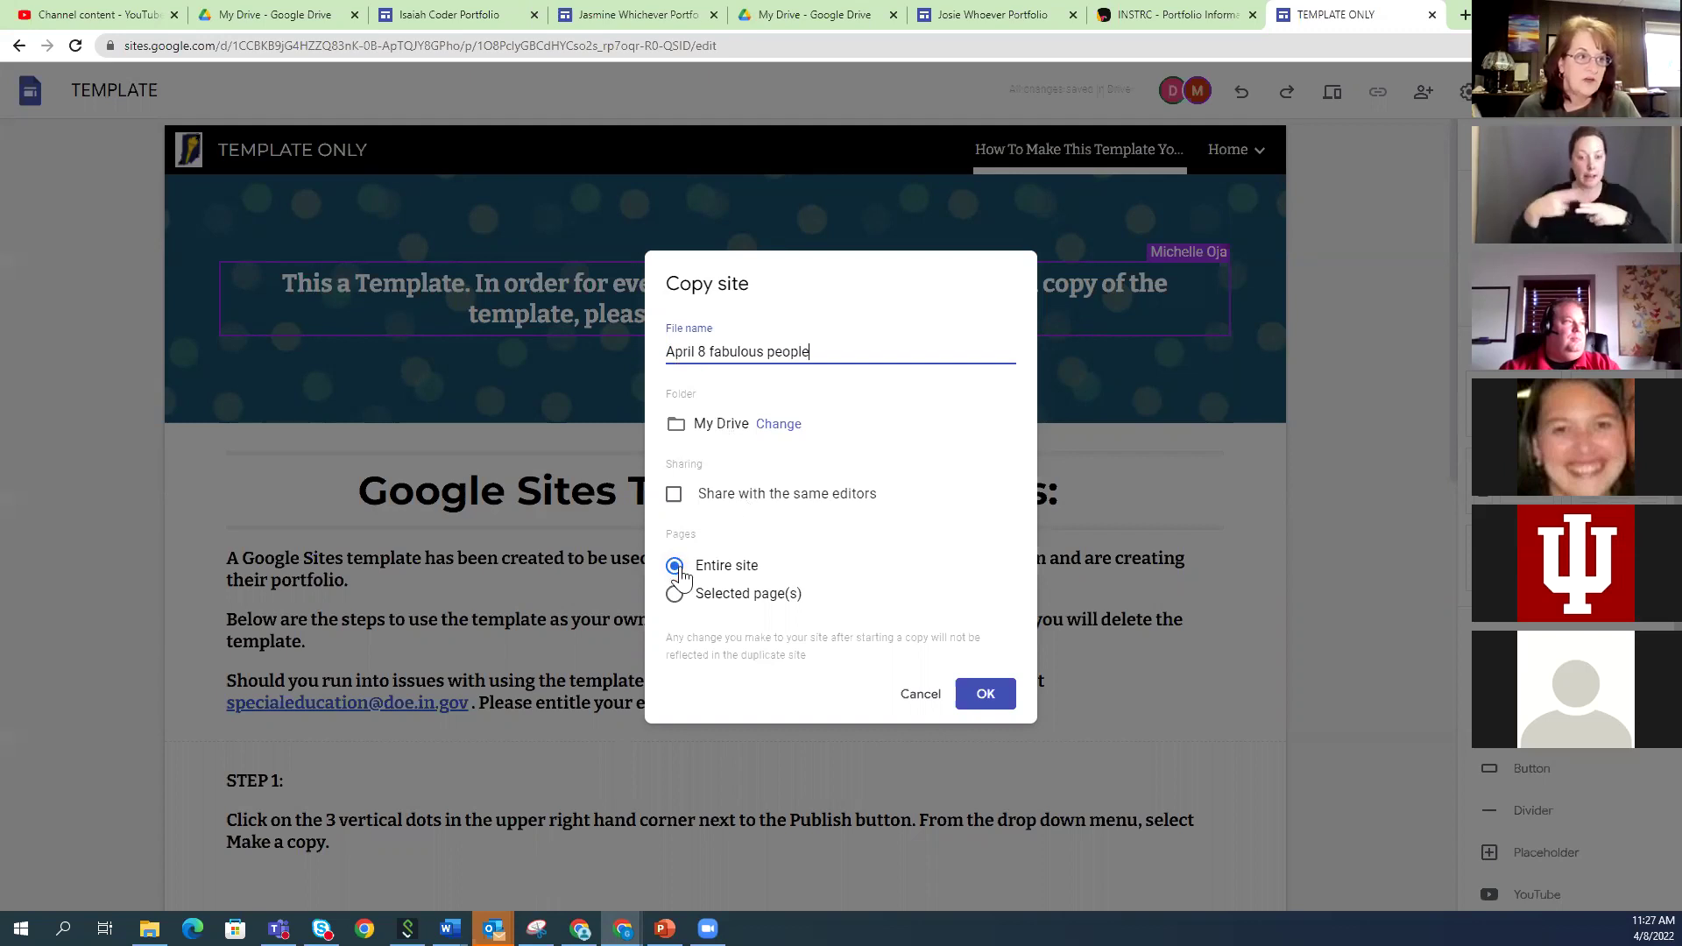
pyautogui.click(979, 697)
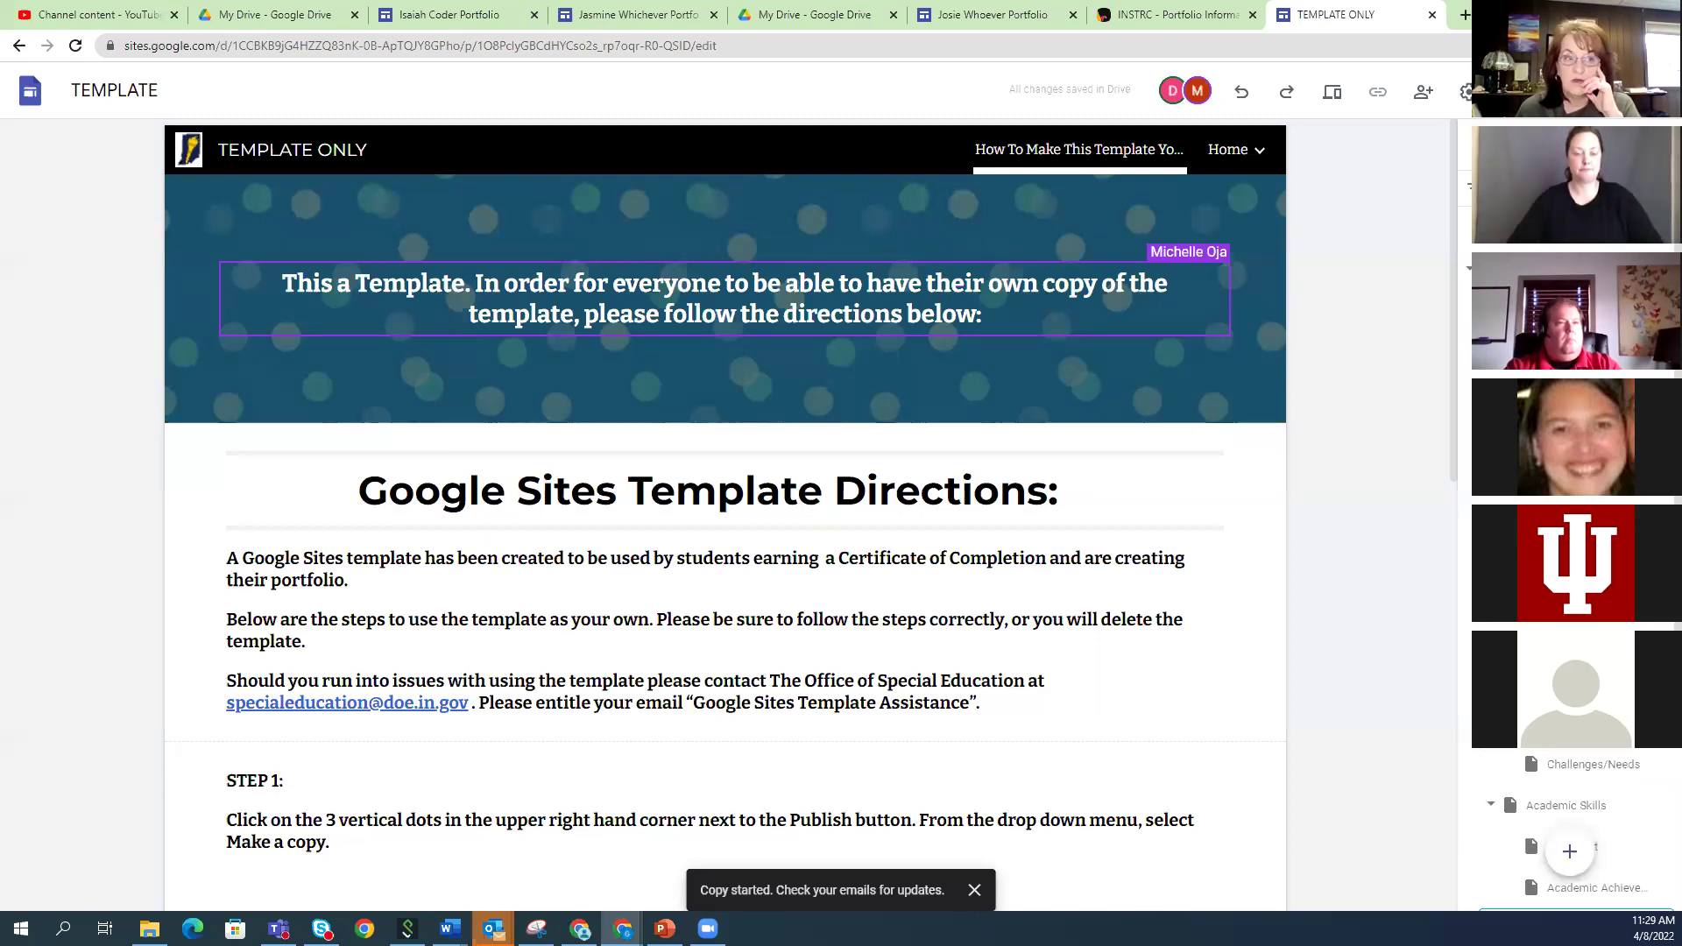
# Go to the template's Home page and examine its logo settings and the editable site name in the header
pyautogui.click(1463, 268)
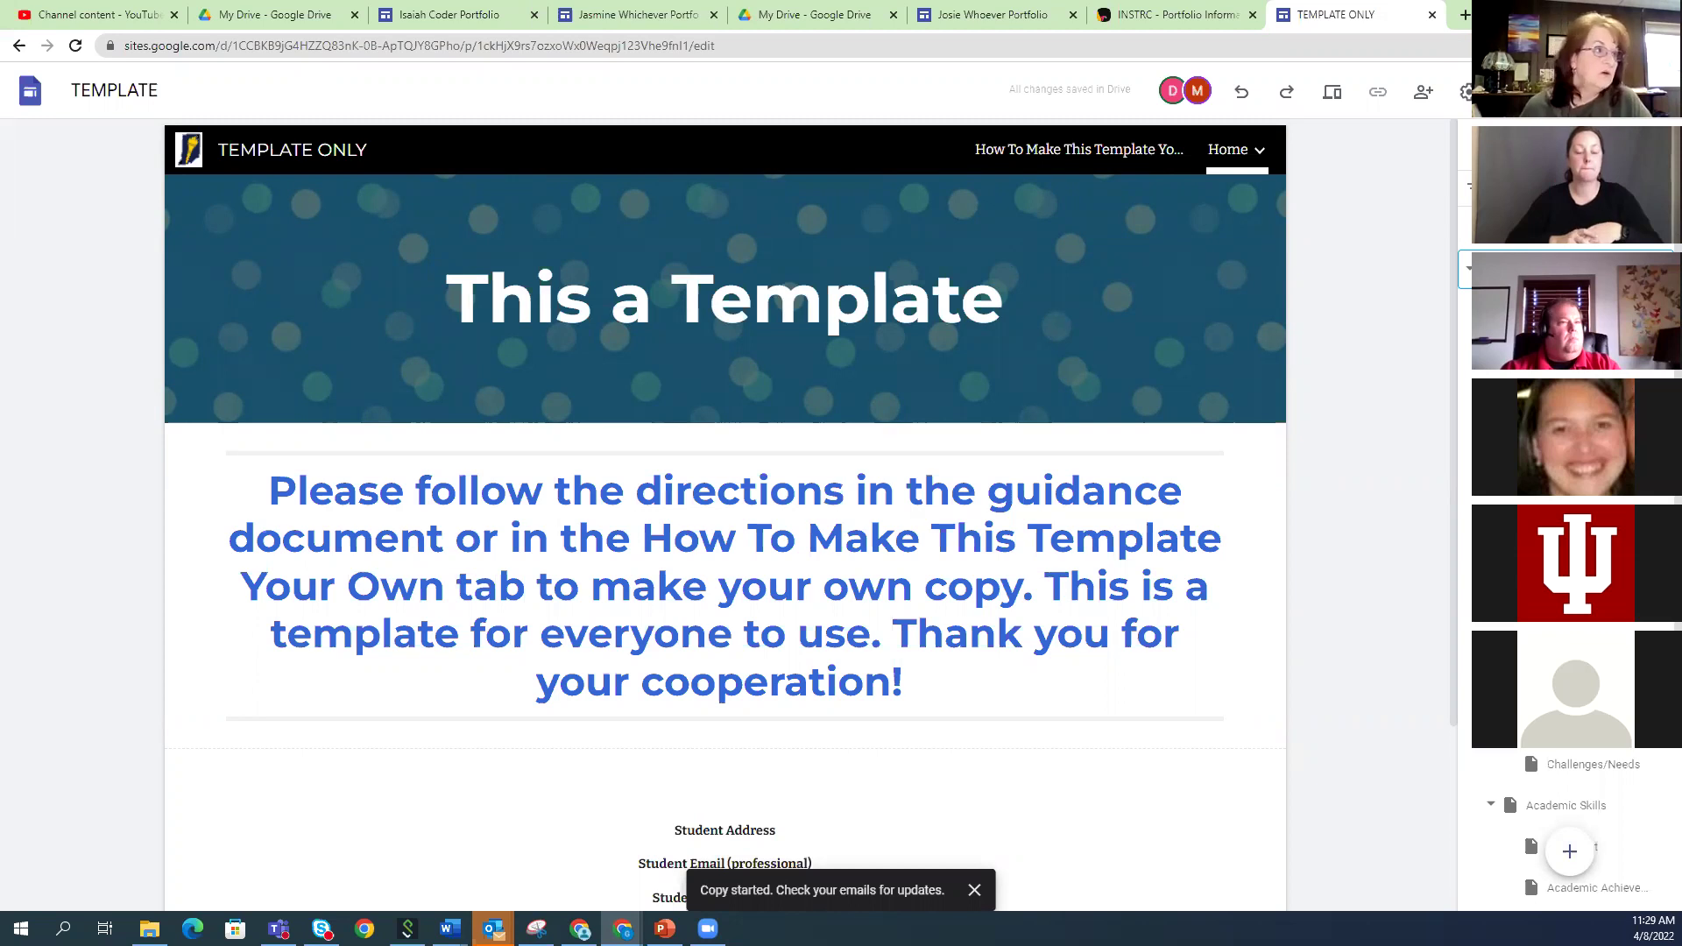
pyautogui.moveTo(192, 160)
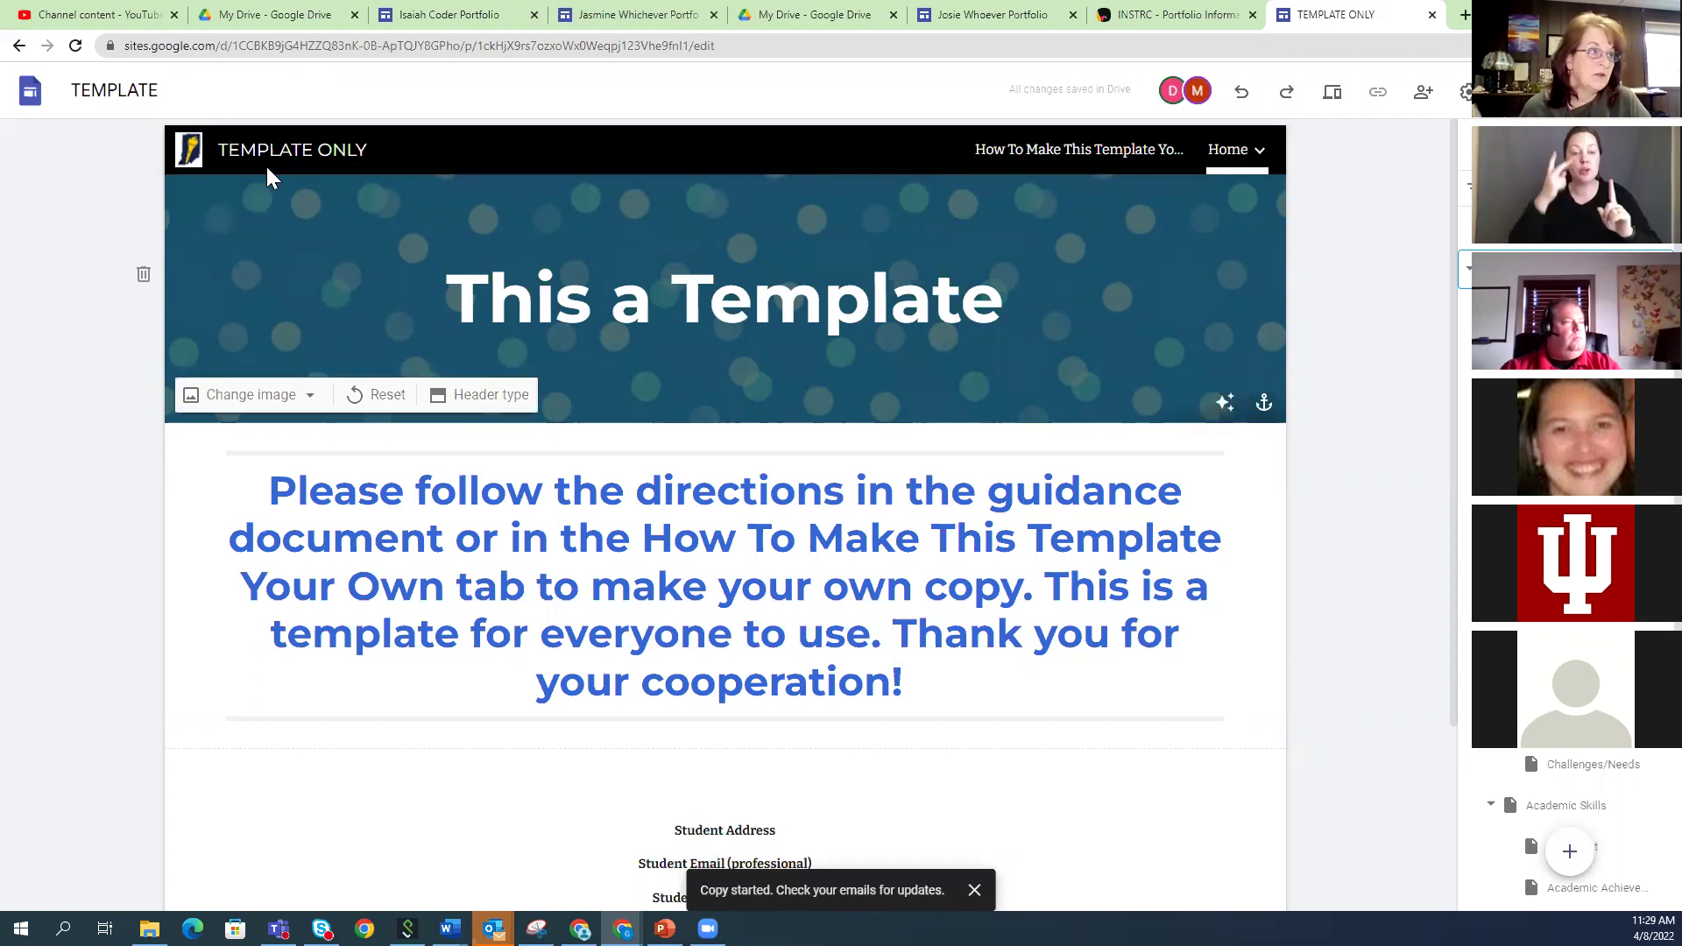
pyautogui.click(194, 164)
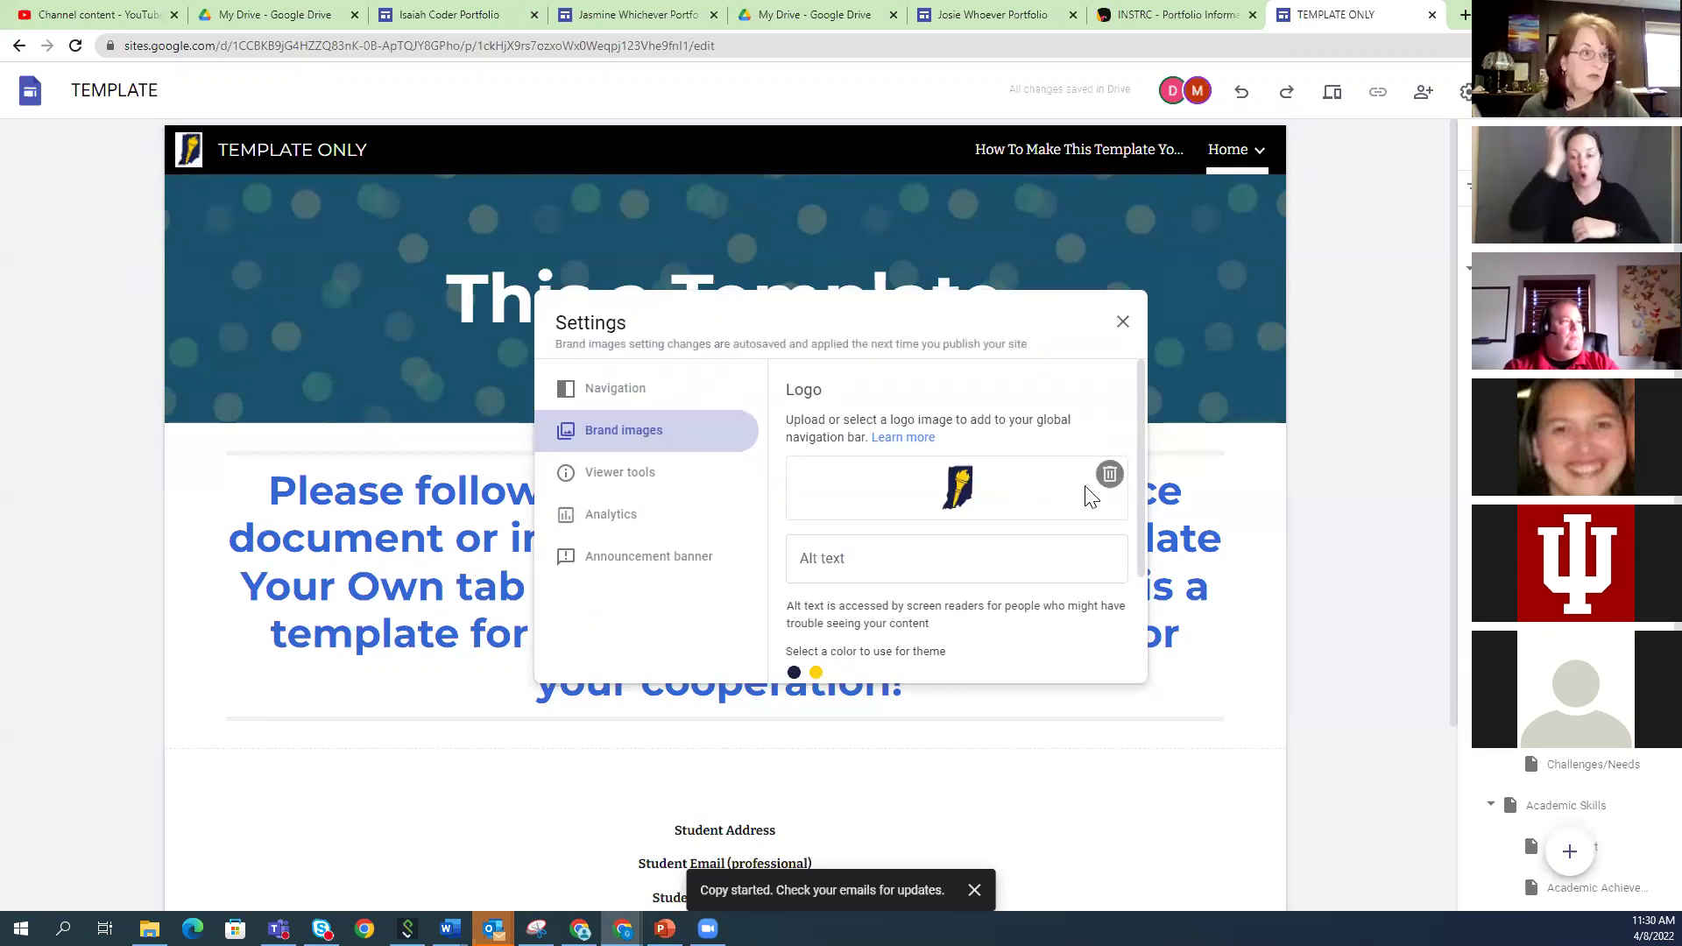
pyautogui.click(1119, 324)
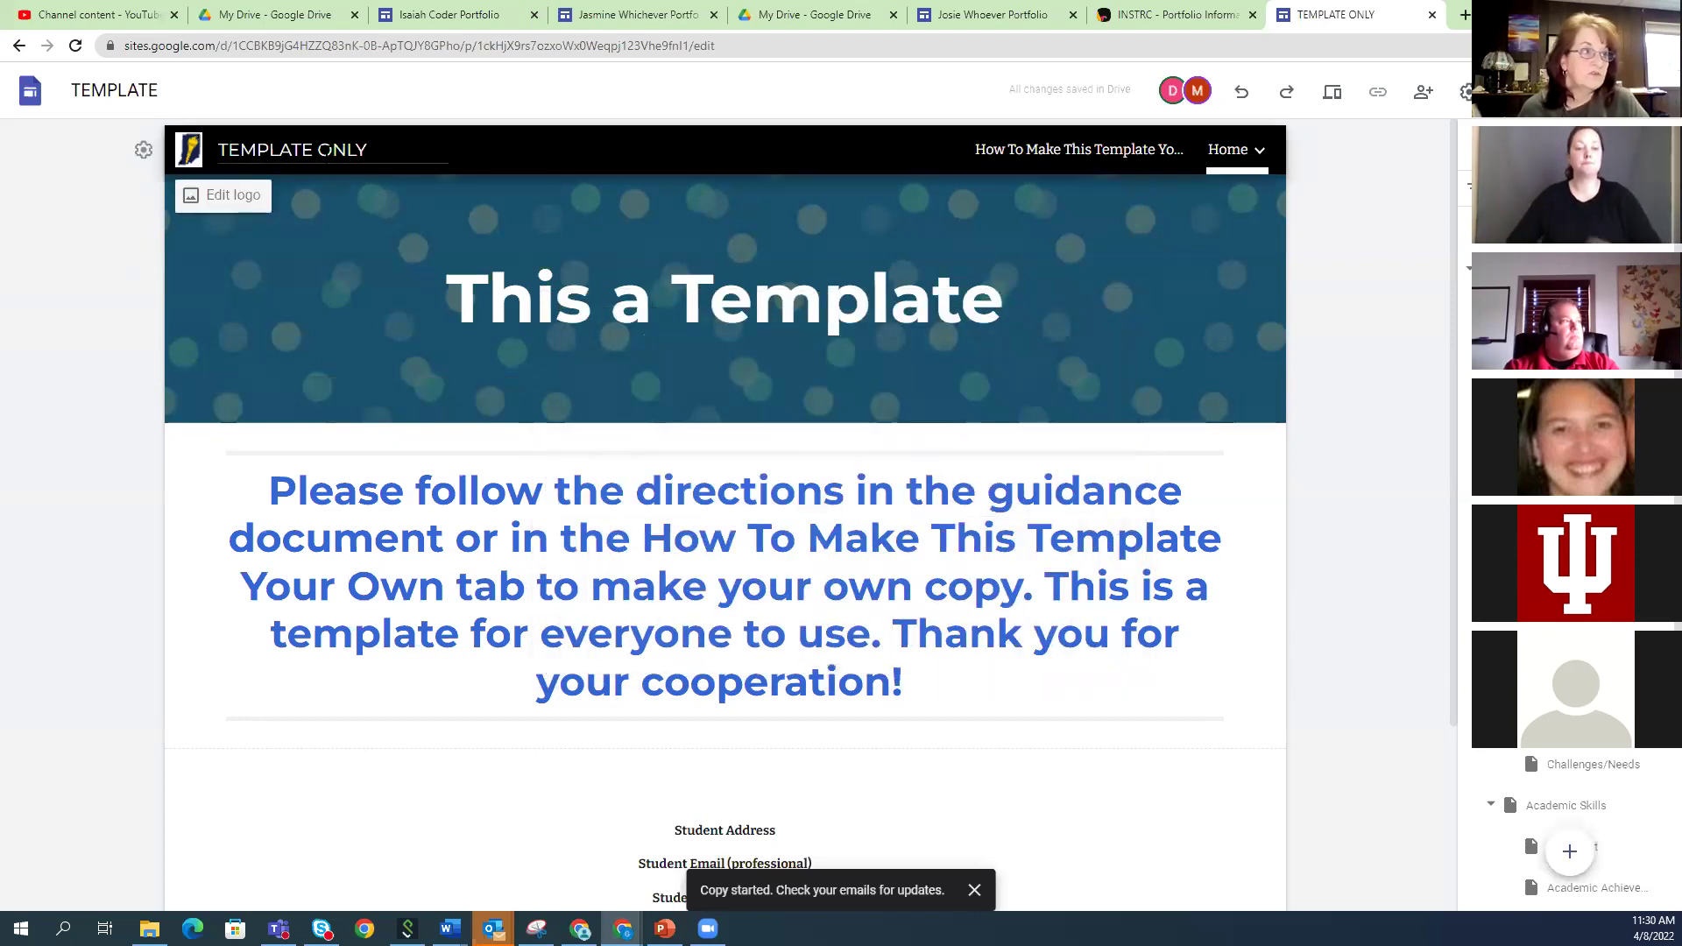
pyautogui.click(368, 150)
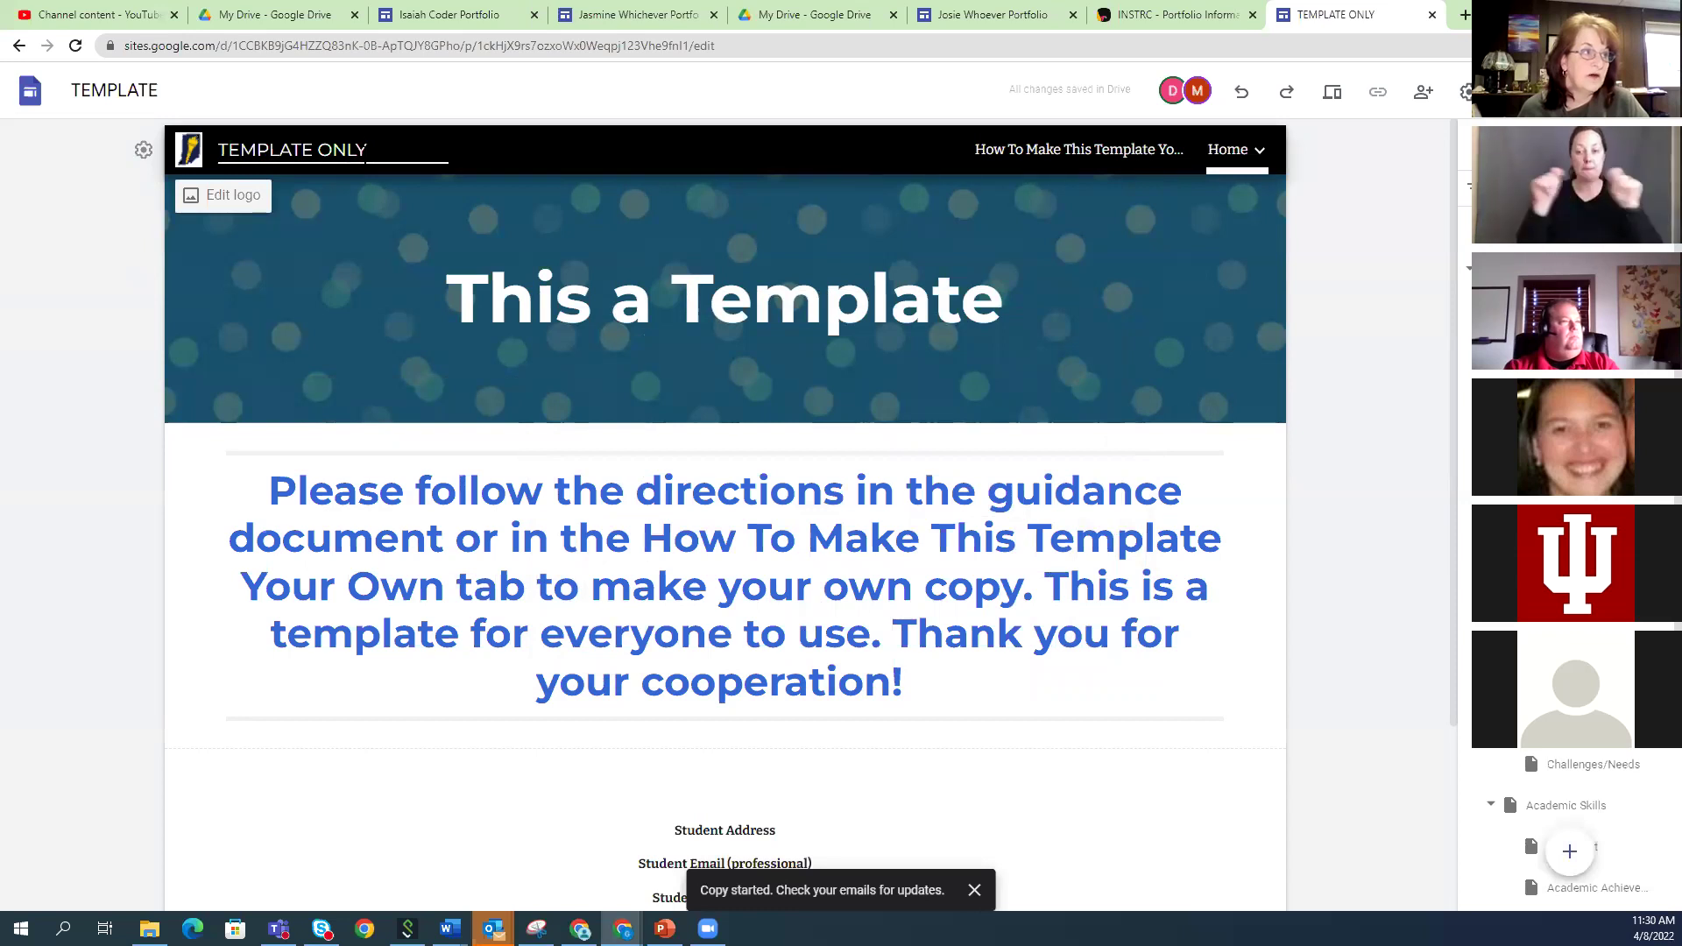
pyautogui.moveTo(368, 150); pyautogui.dragTo(218, 150)
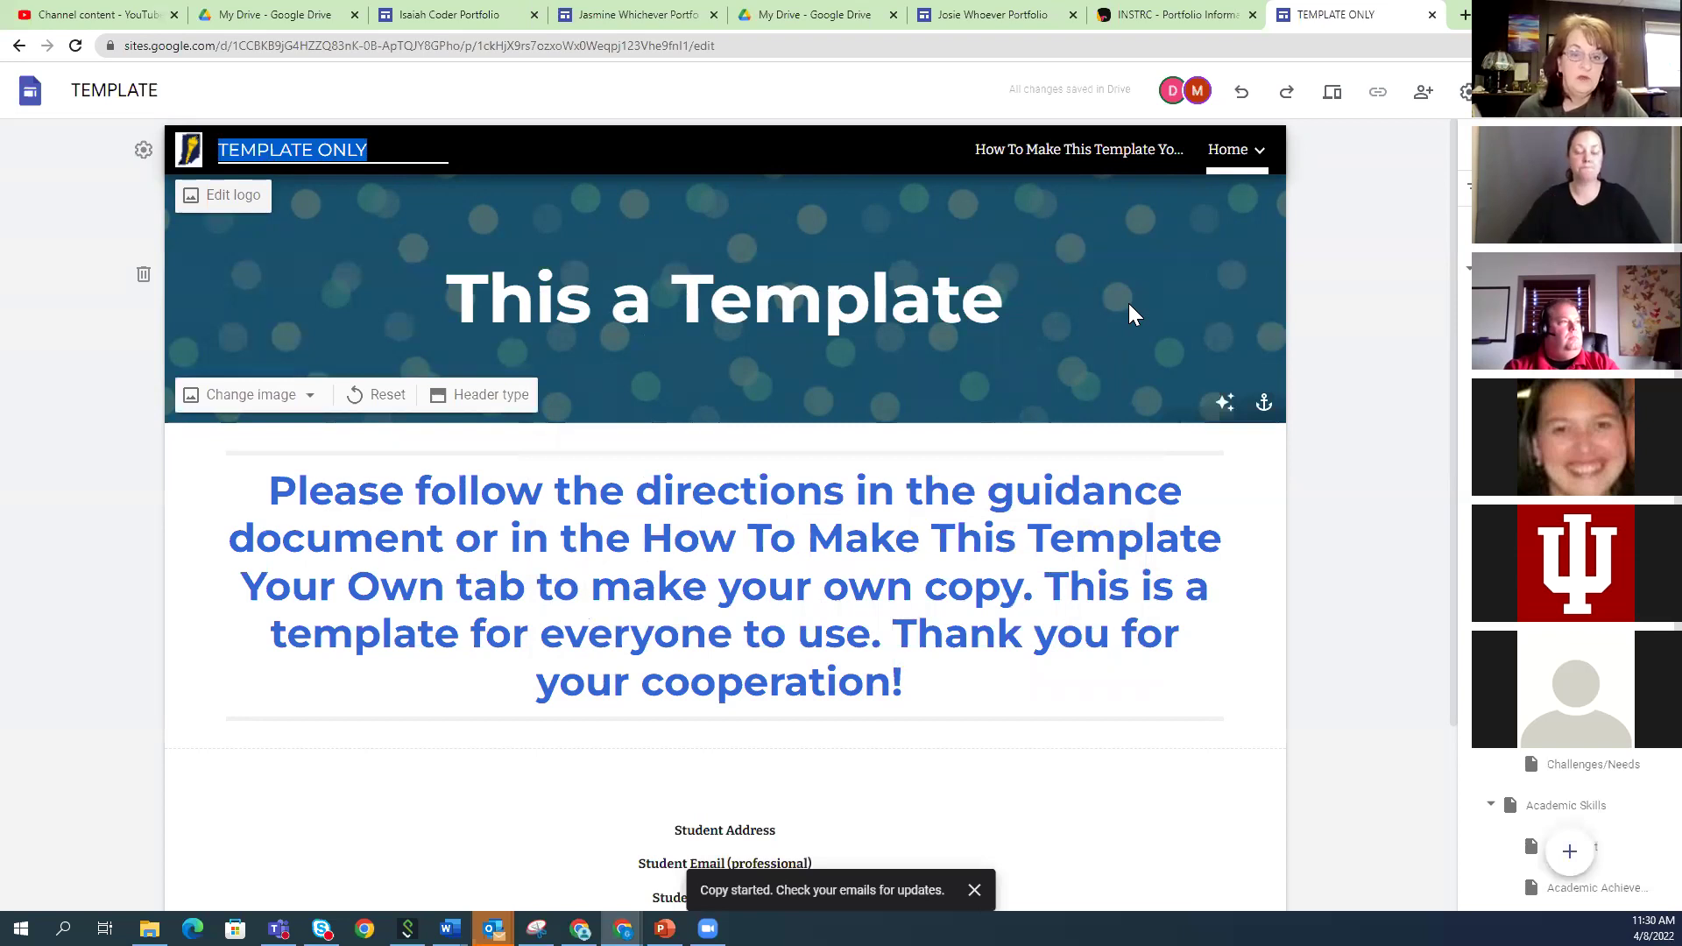
pyautogui.click(962, 313)
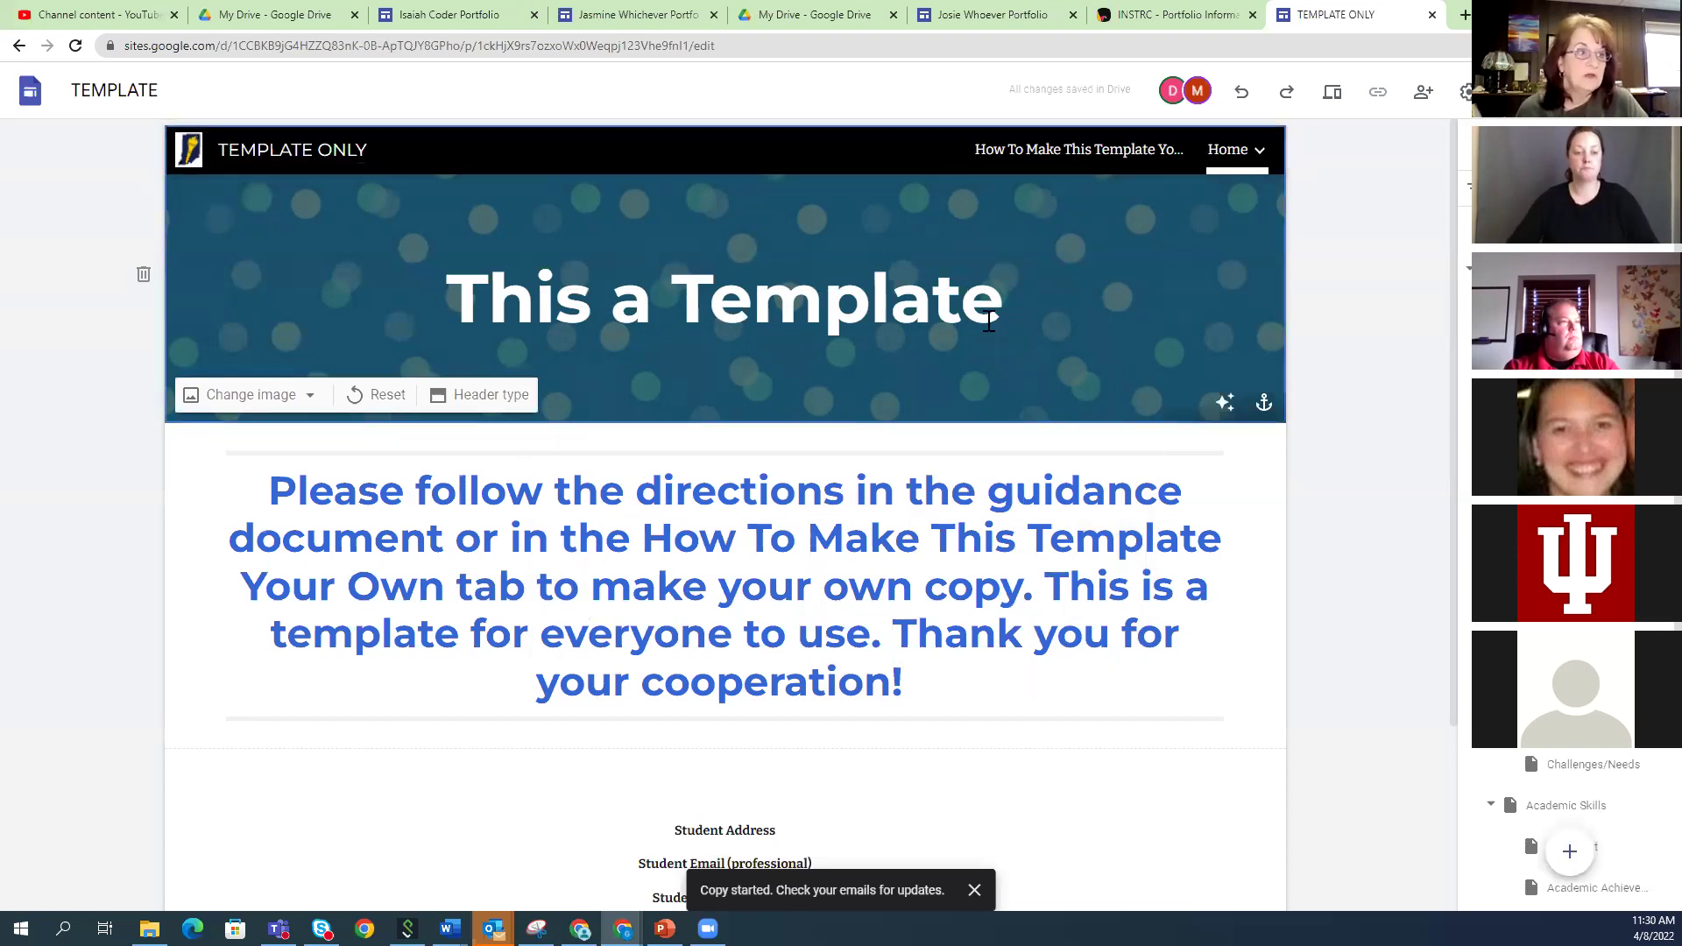
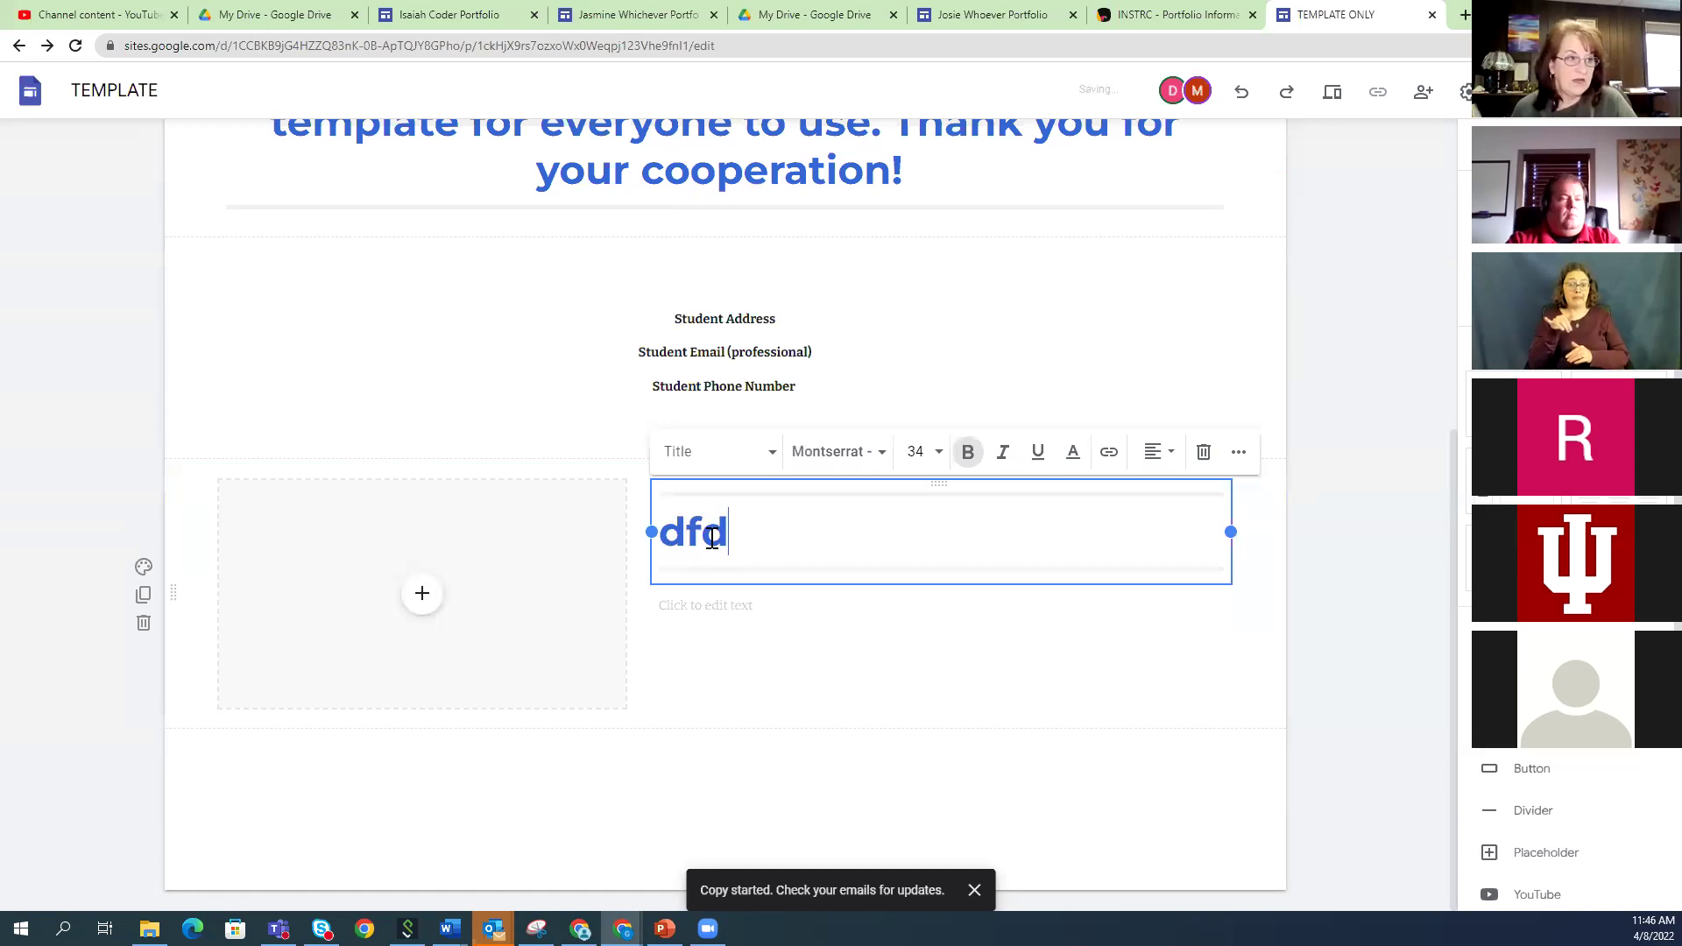
# Enter "rrrrrrr" as body text beside the image placeholder, view the placeholder's insert options, and delete the whole section
pyautogui.click(733, 605)
pyautogui.write('rrrrrrr')
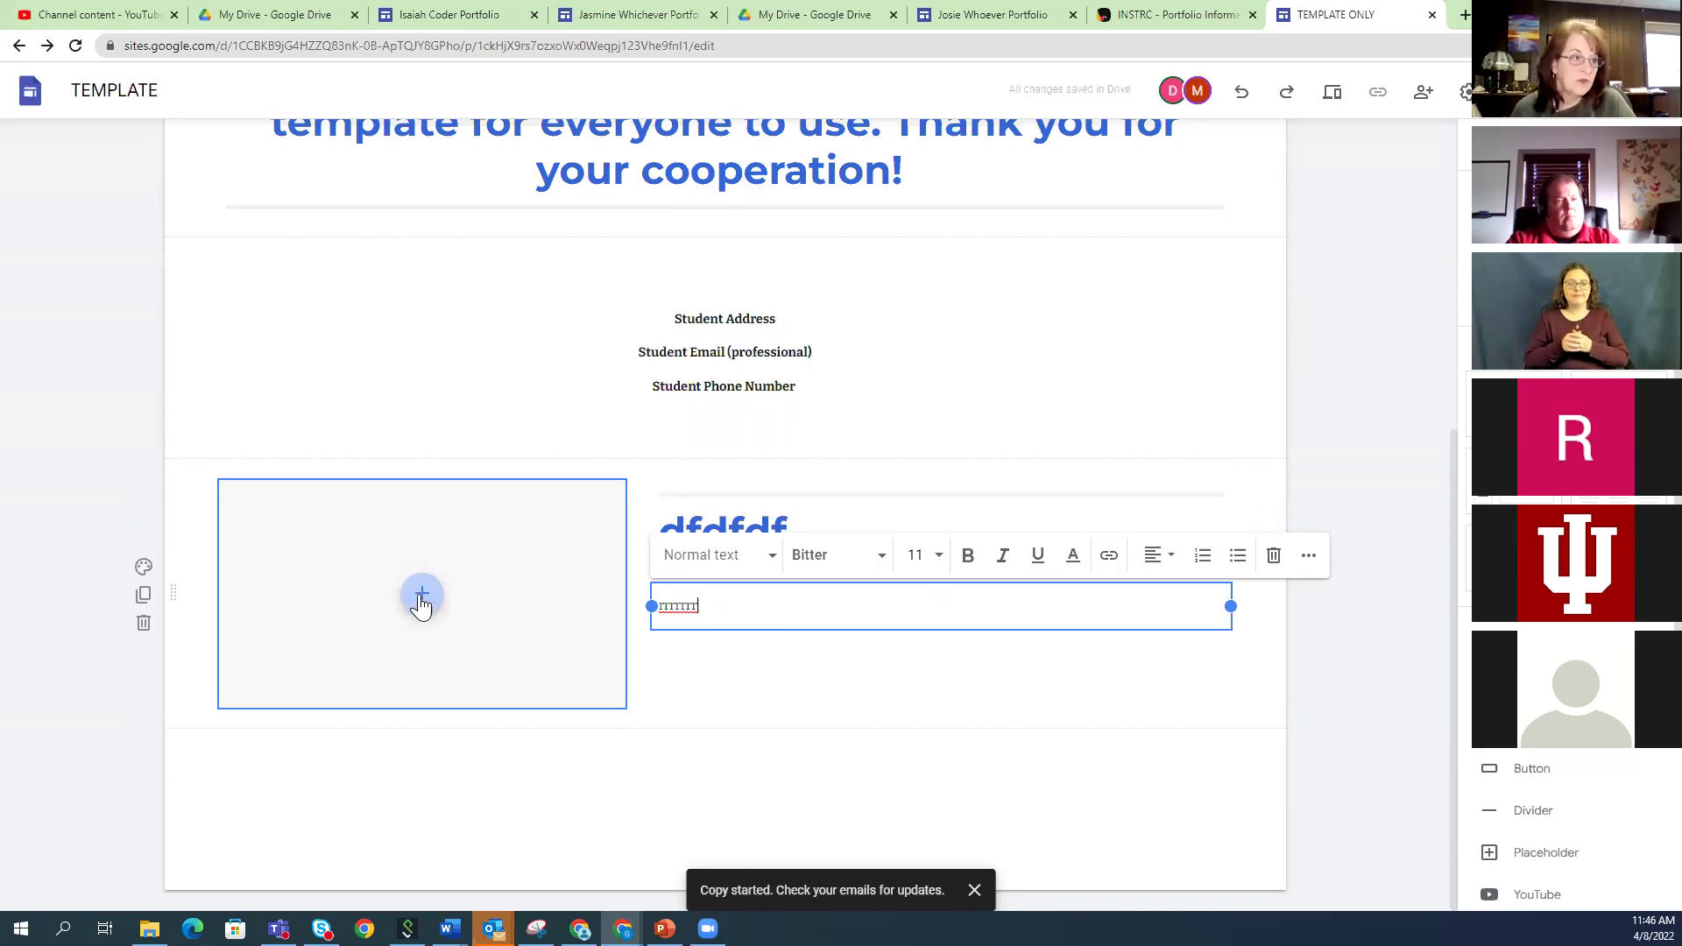
pyautogui.click(421, 598)
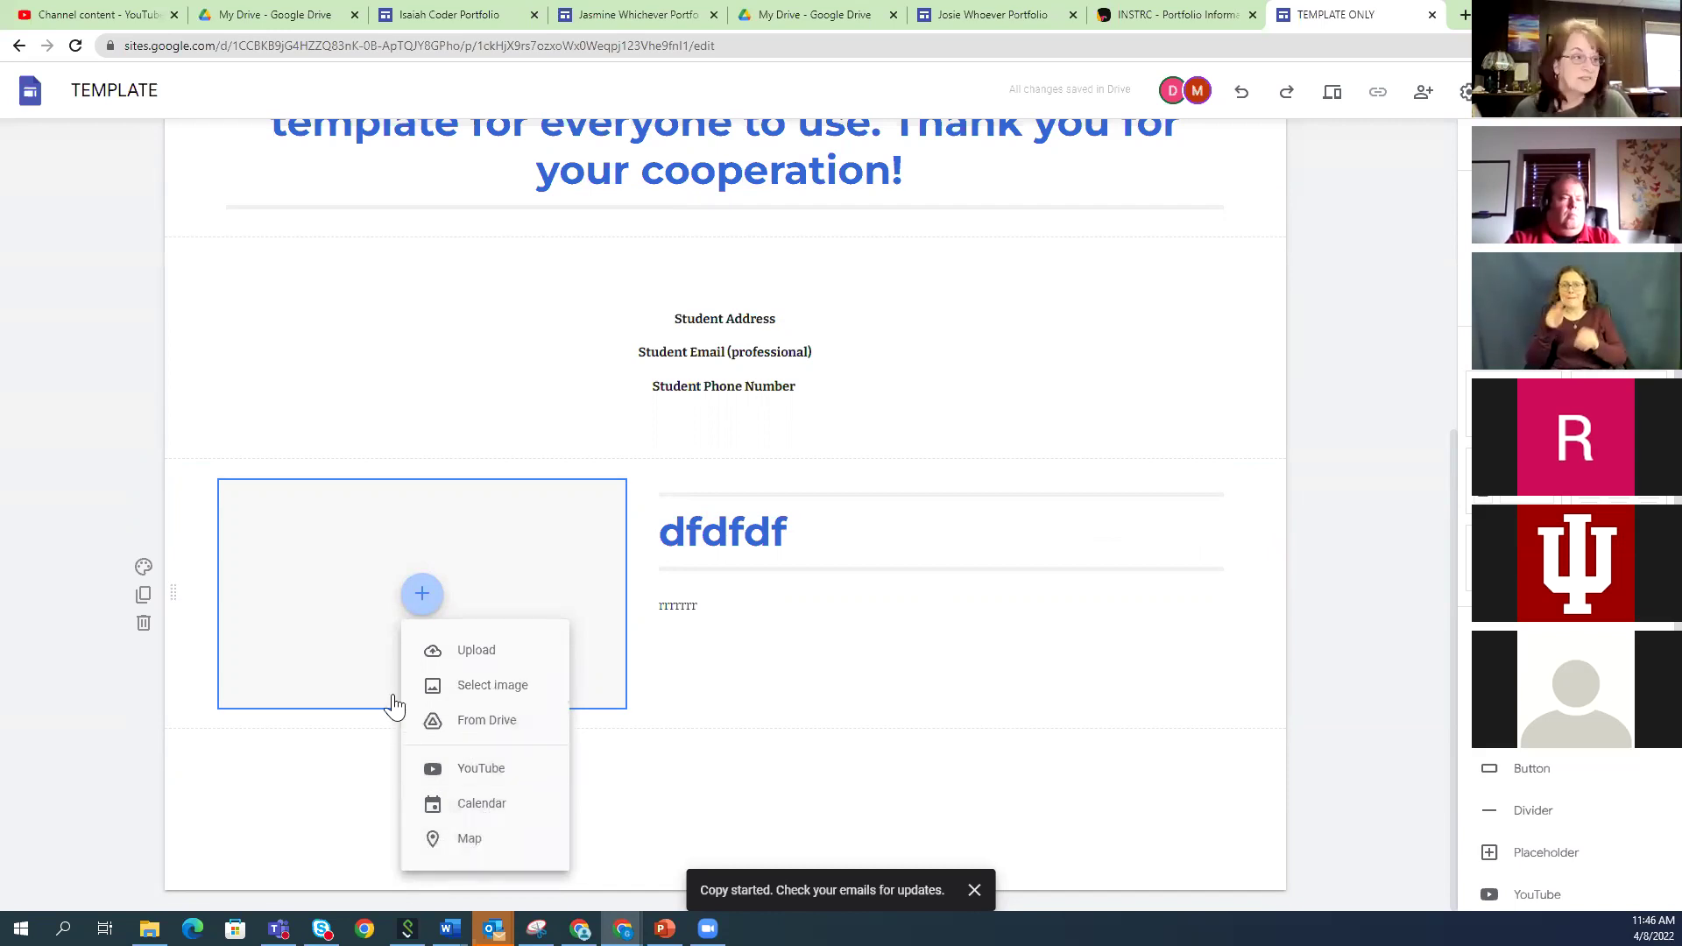
pyautogui.click(146, 632)
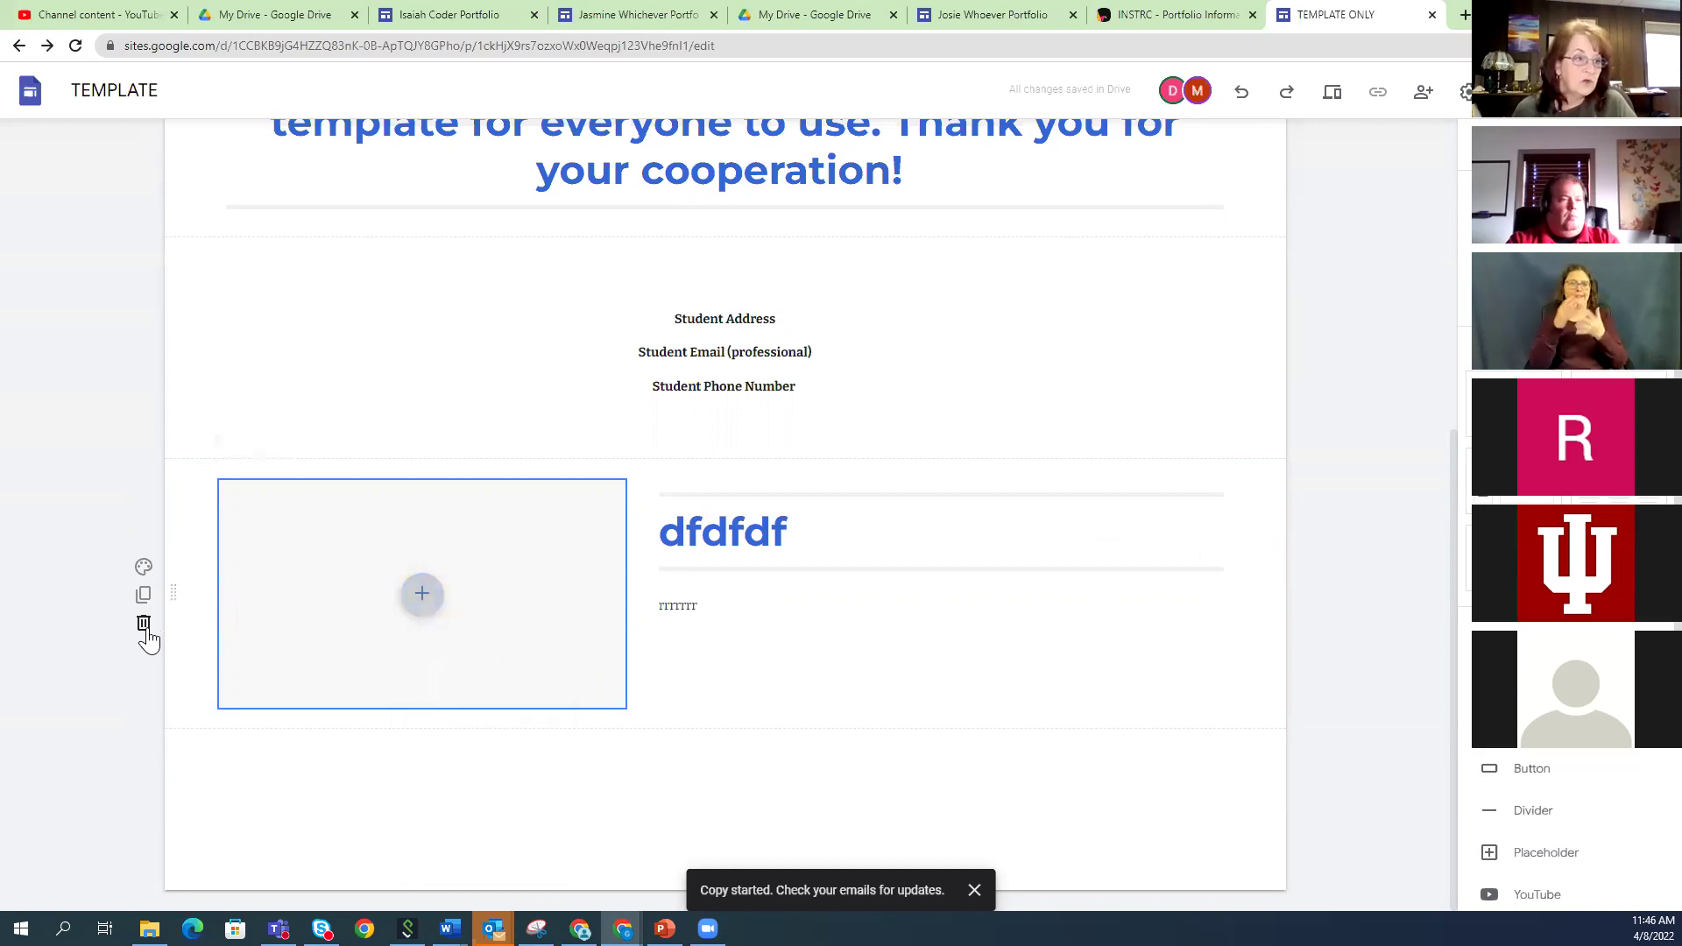
pyautogui.click(145, 627)
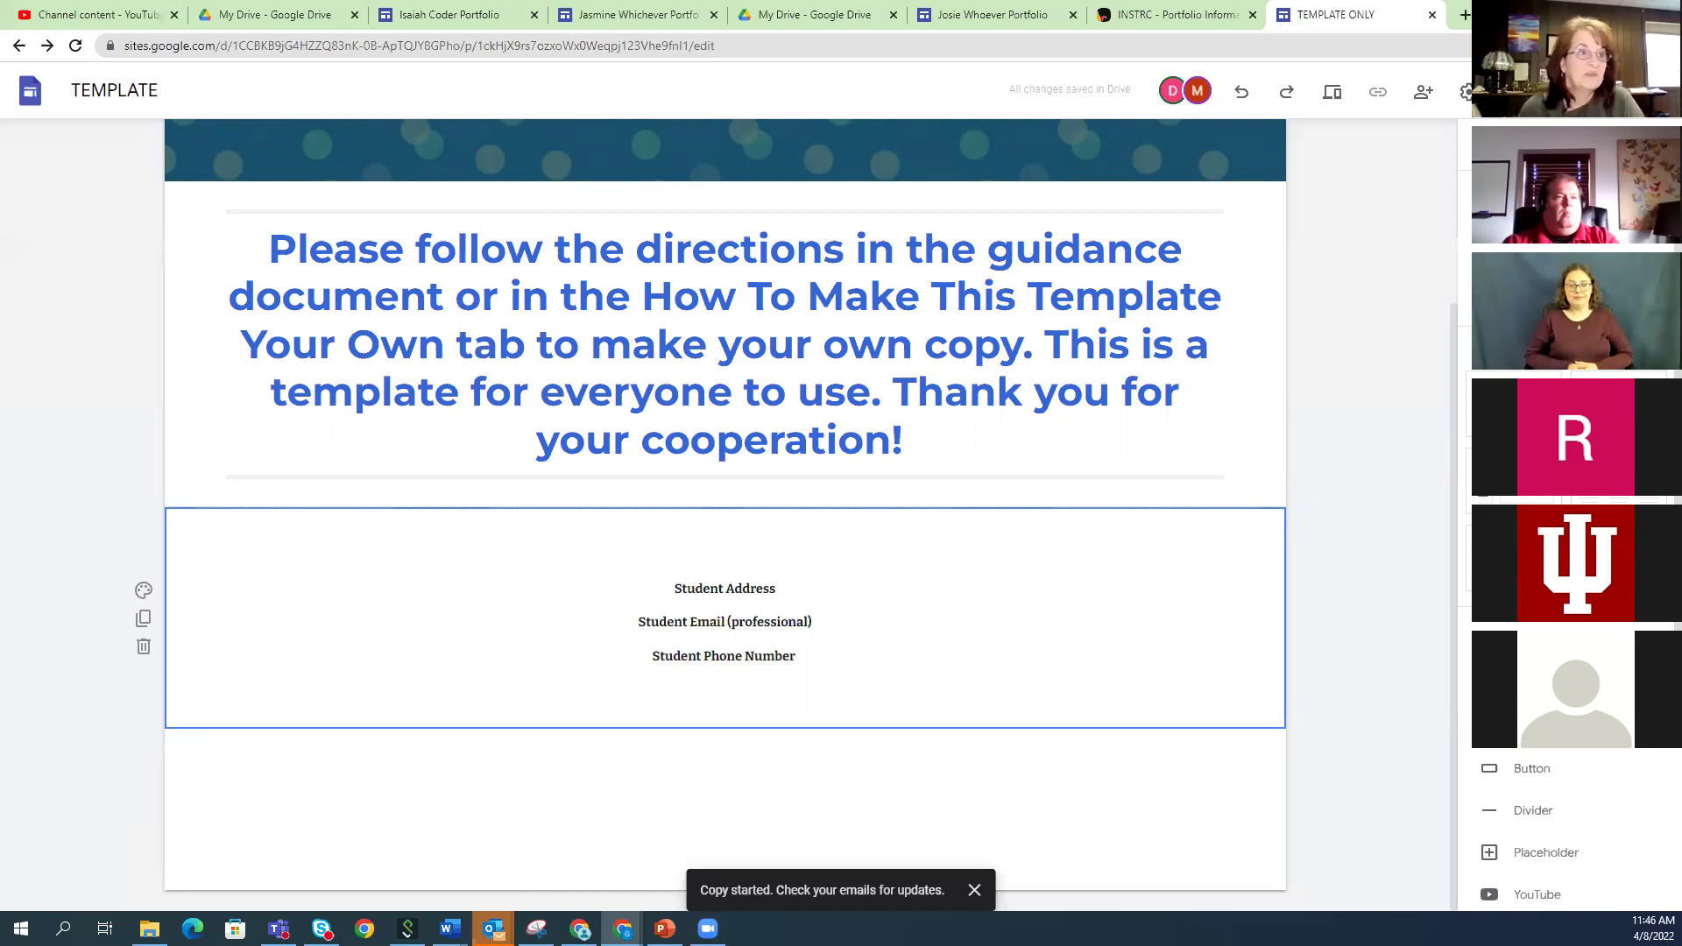
# Review the published sample portfolio headed "Welcome to Me!", including its sections pairing an image or video with text
pyautogui.click(993, 19)
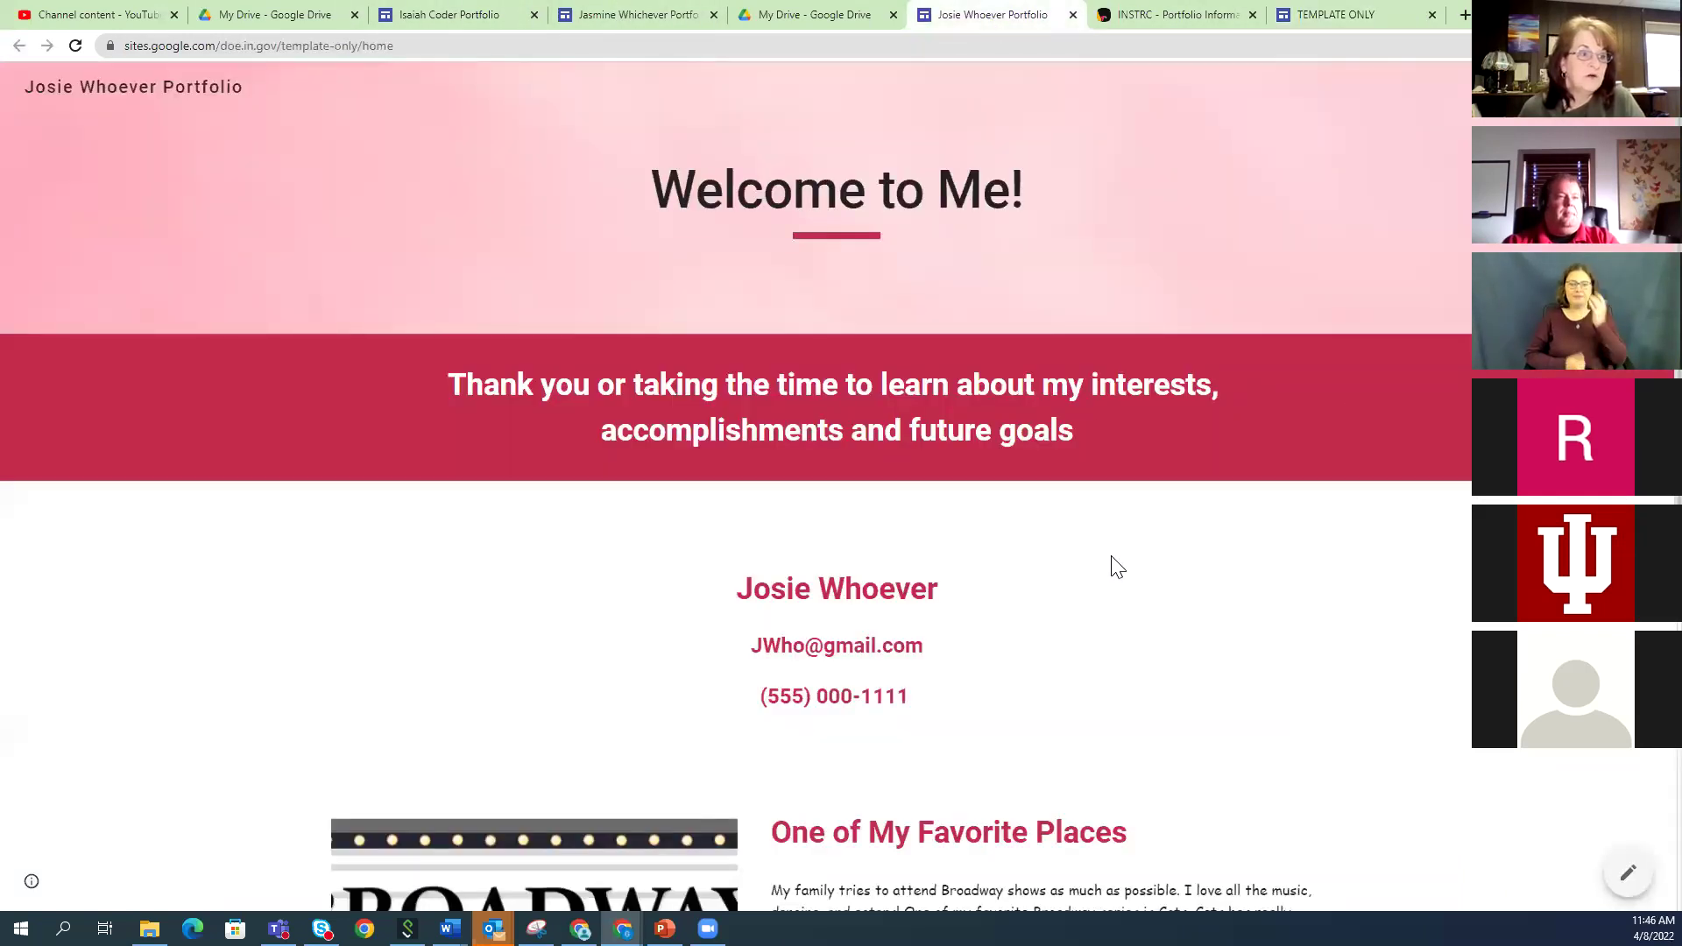
pyautogui.scroll(-3, 1111, 556)
pyautogui.scroll(-2, 1111, 556)
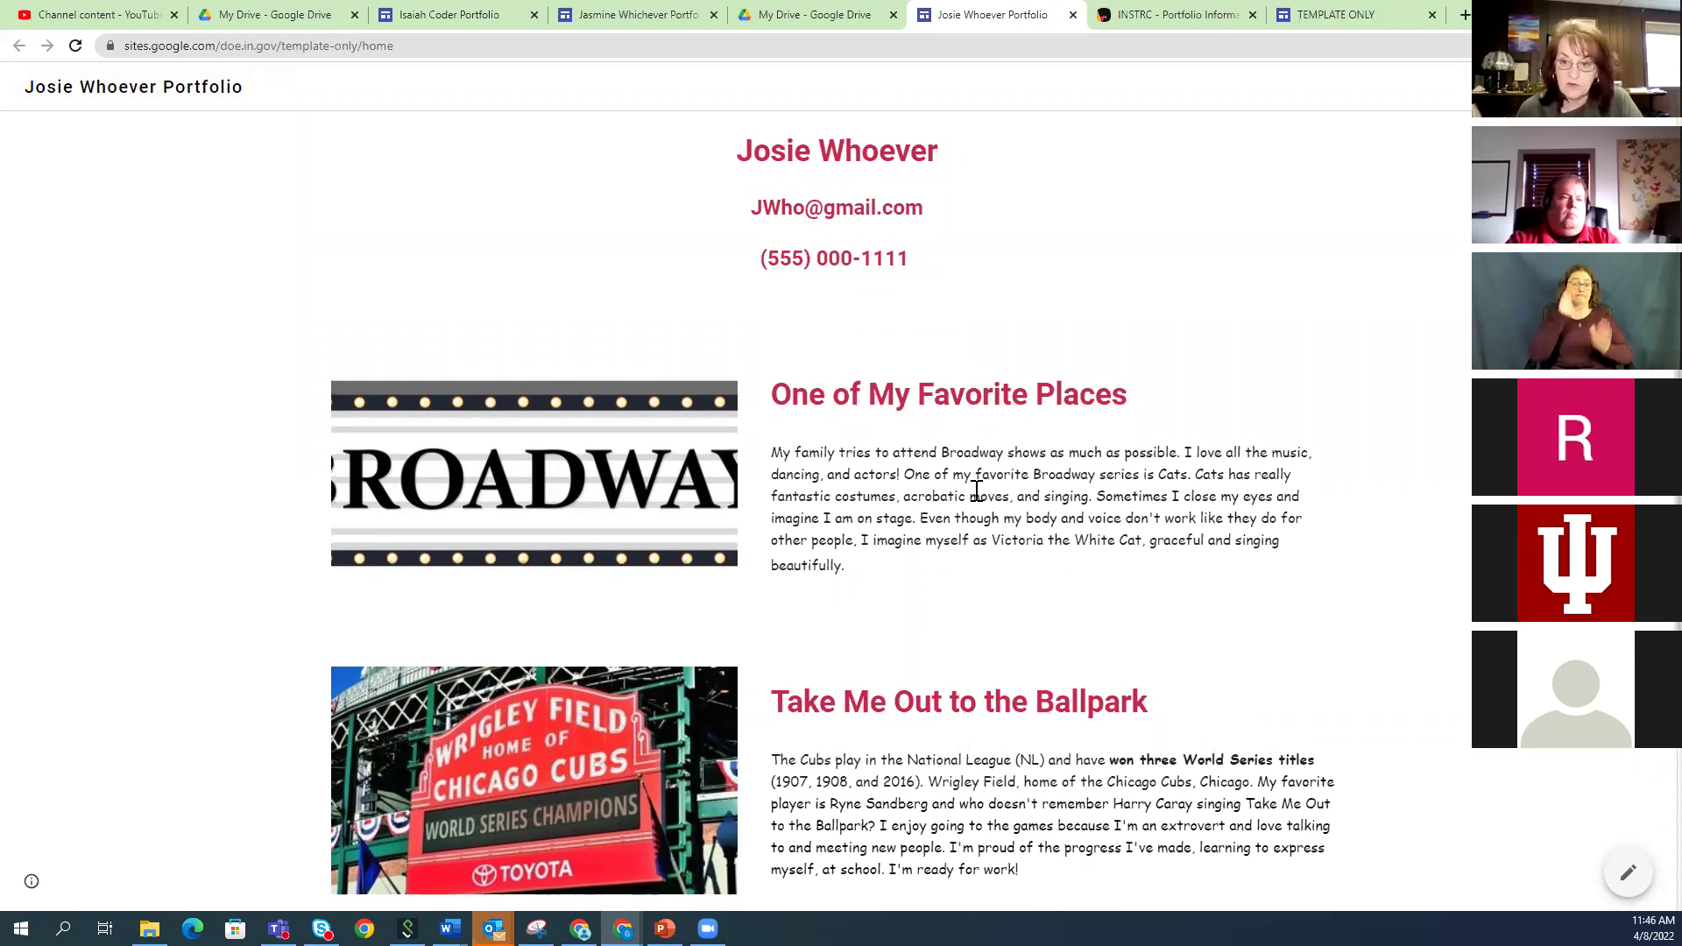
pyautogui.scroll(-3, 1356, 619)
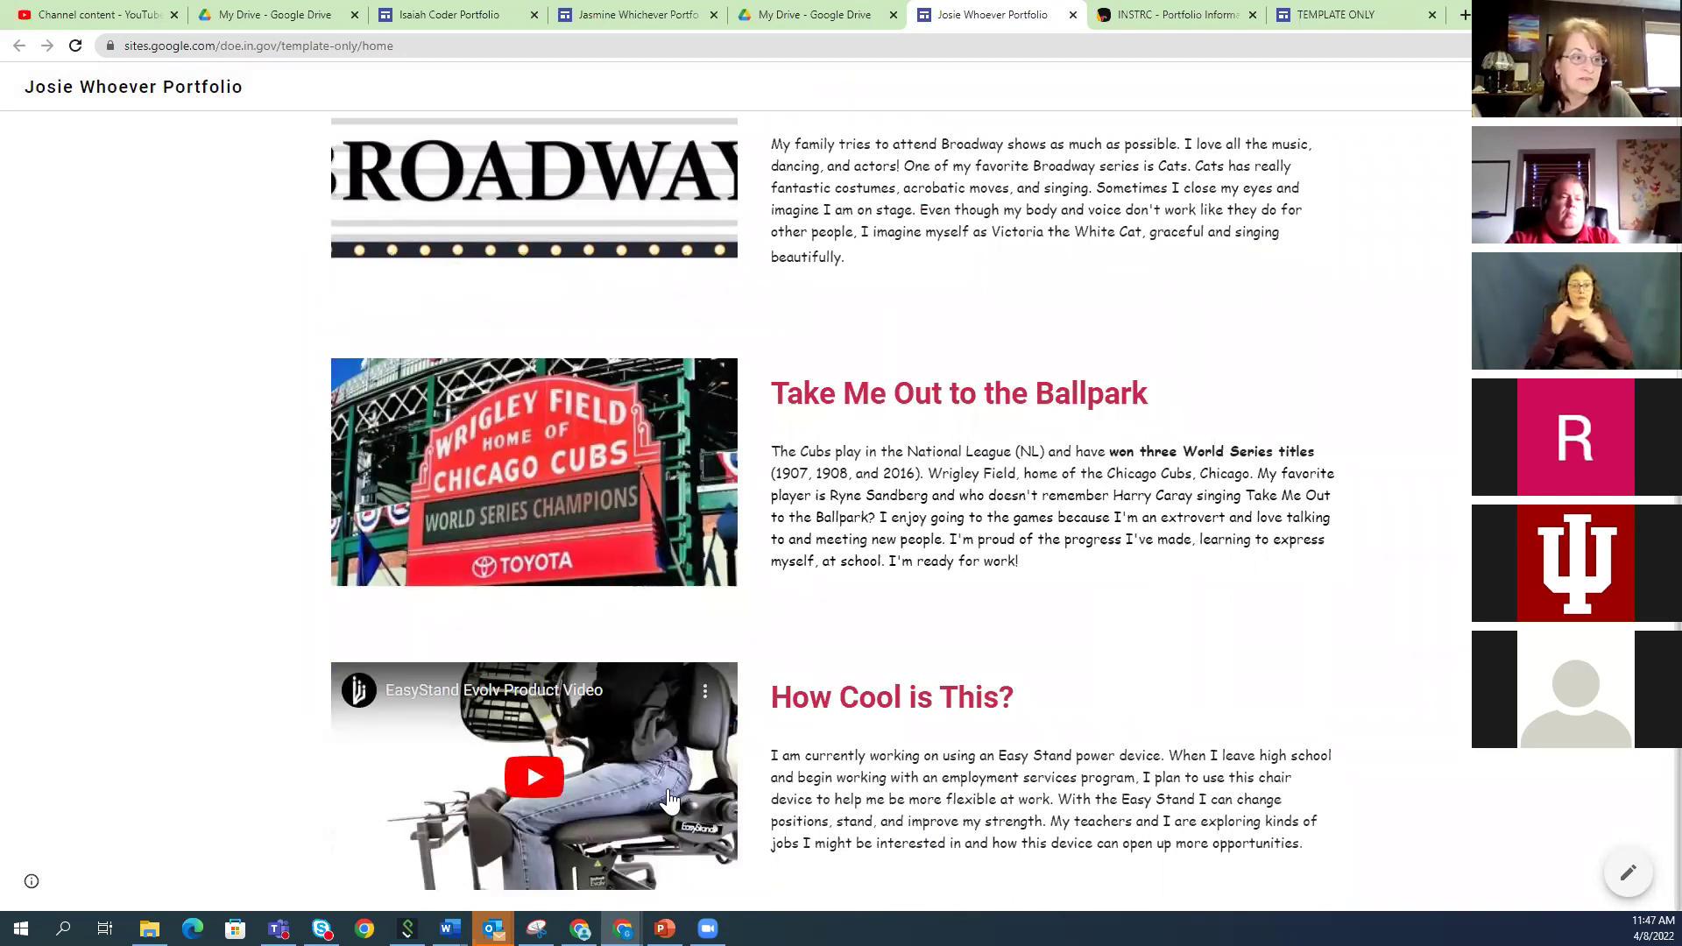
# Review the Hobbies page of the other sample portfolio, comparing its three columns of media, headings and text
pyautogui.click(635, 25)
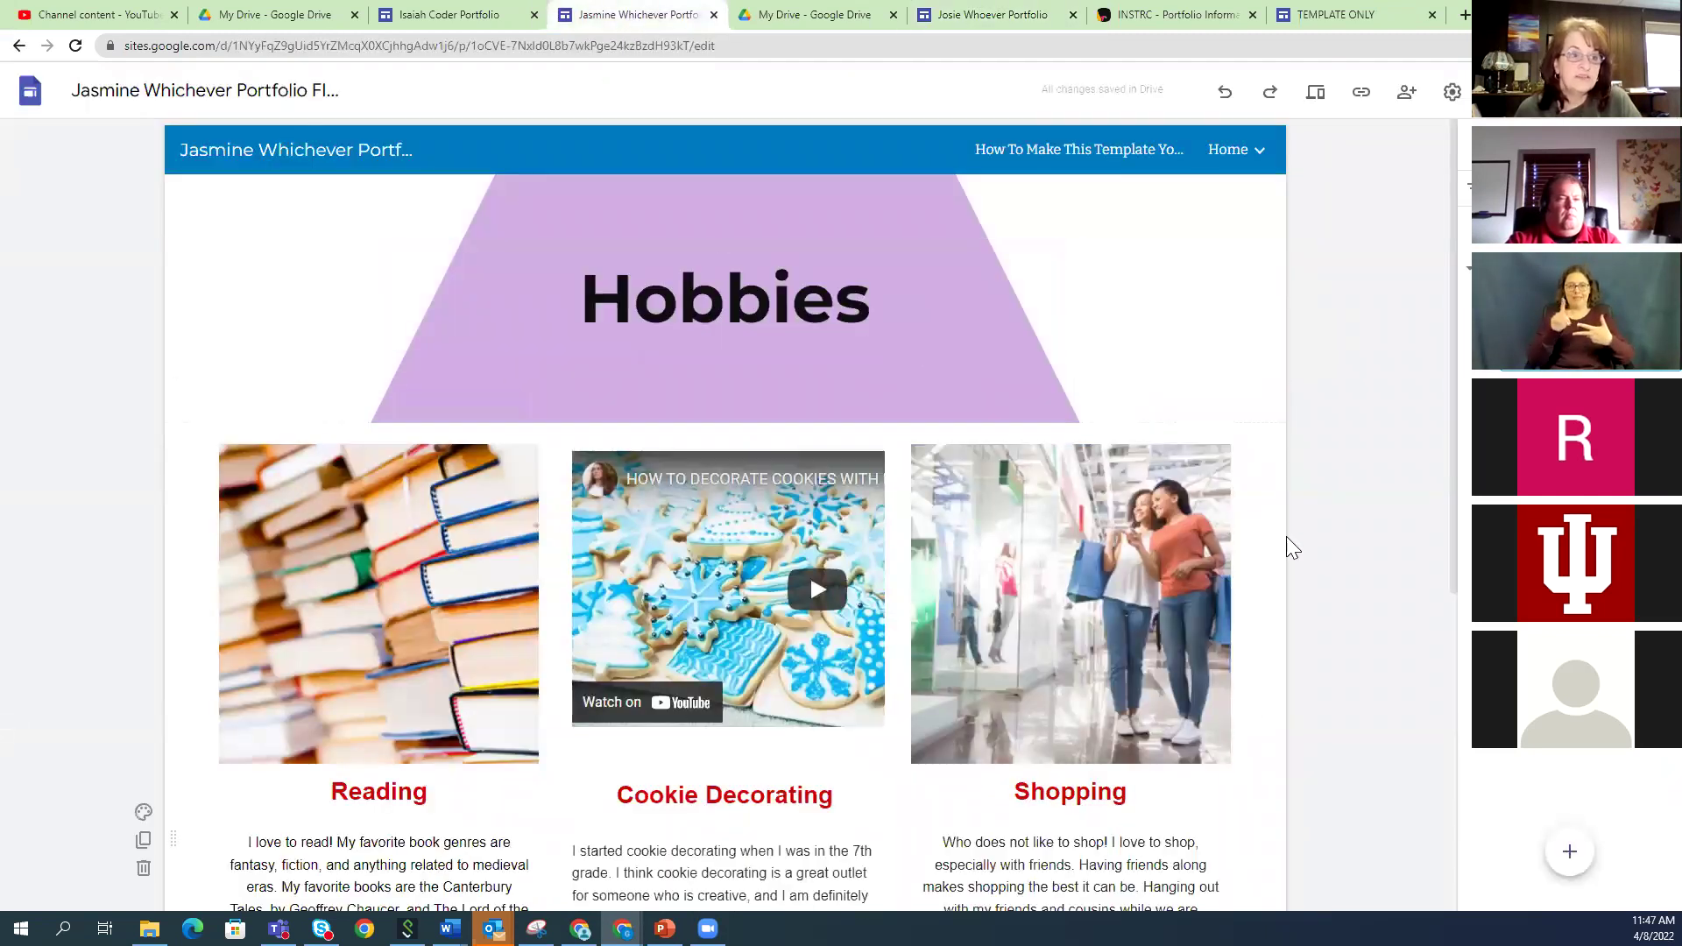
pyautogui.scroll(-3, 1330, 547)
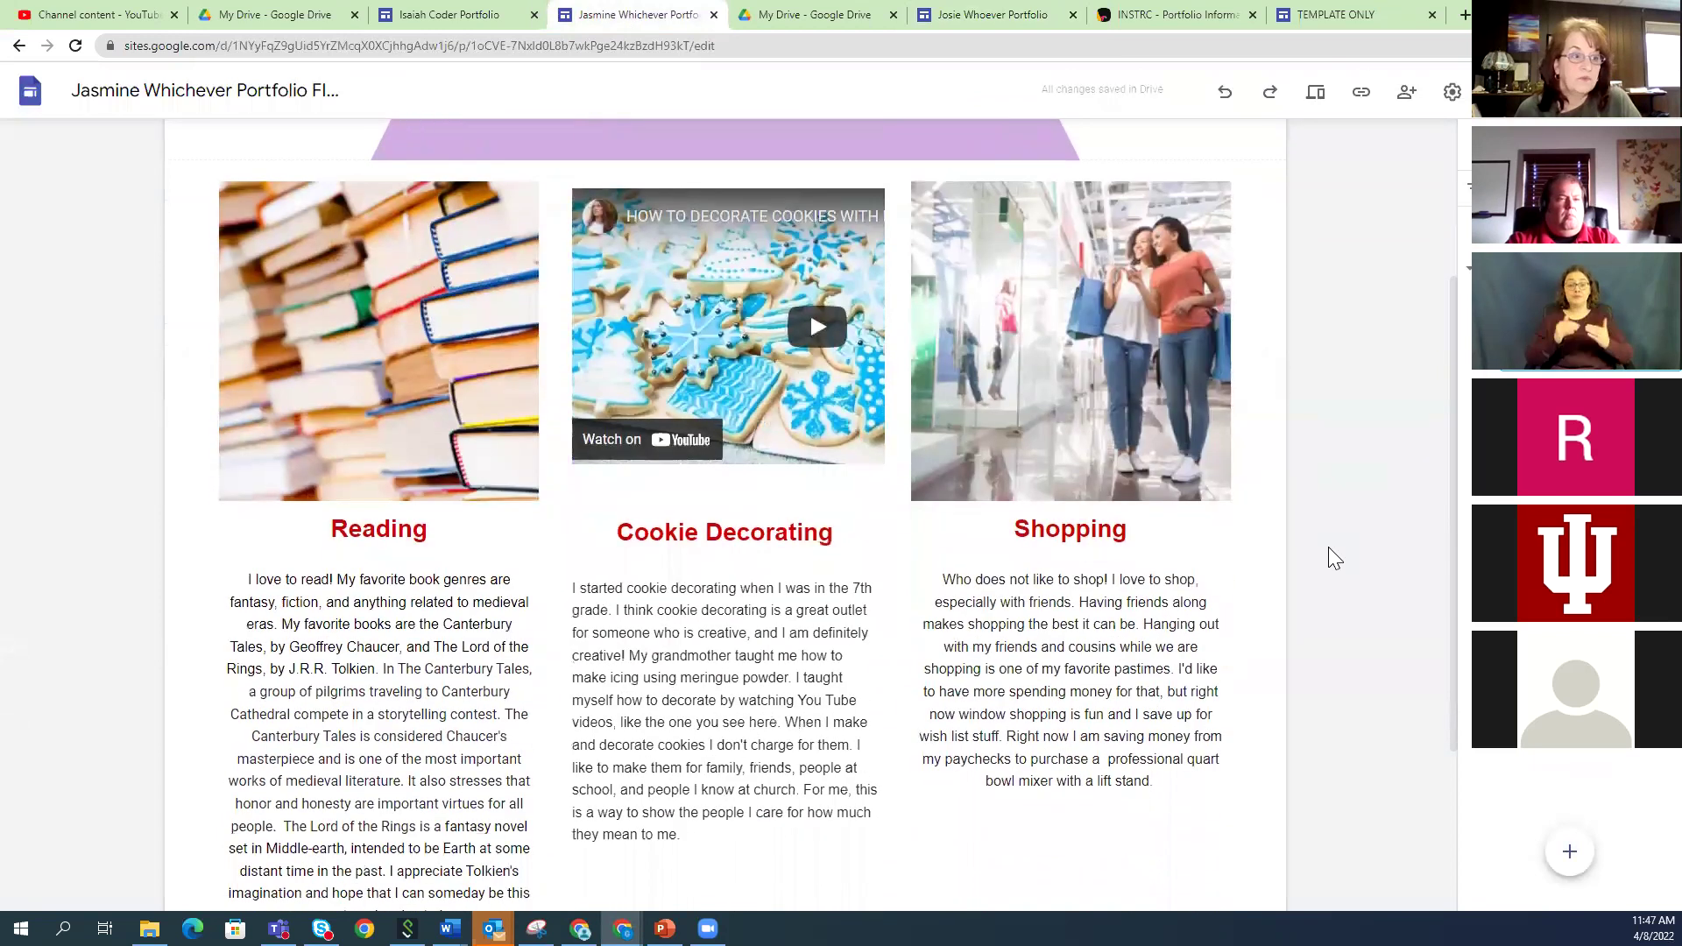
pyautogui.scroll(-3, 1329, 548)
pyautogui.scroll(2, 1328, 549)
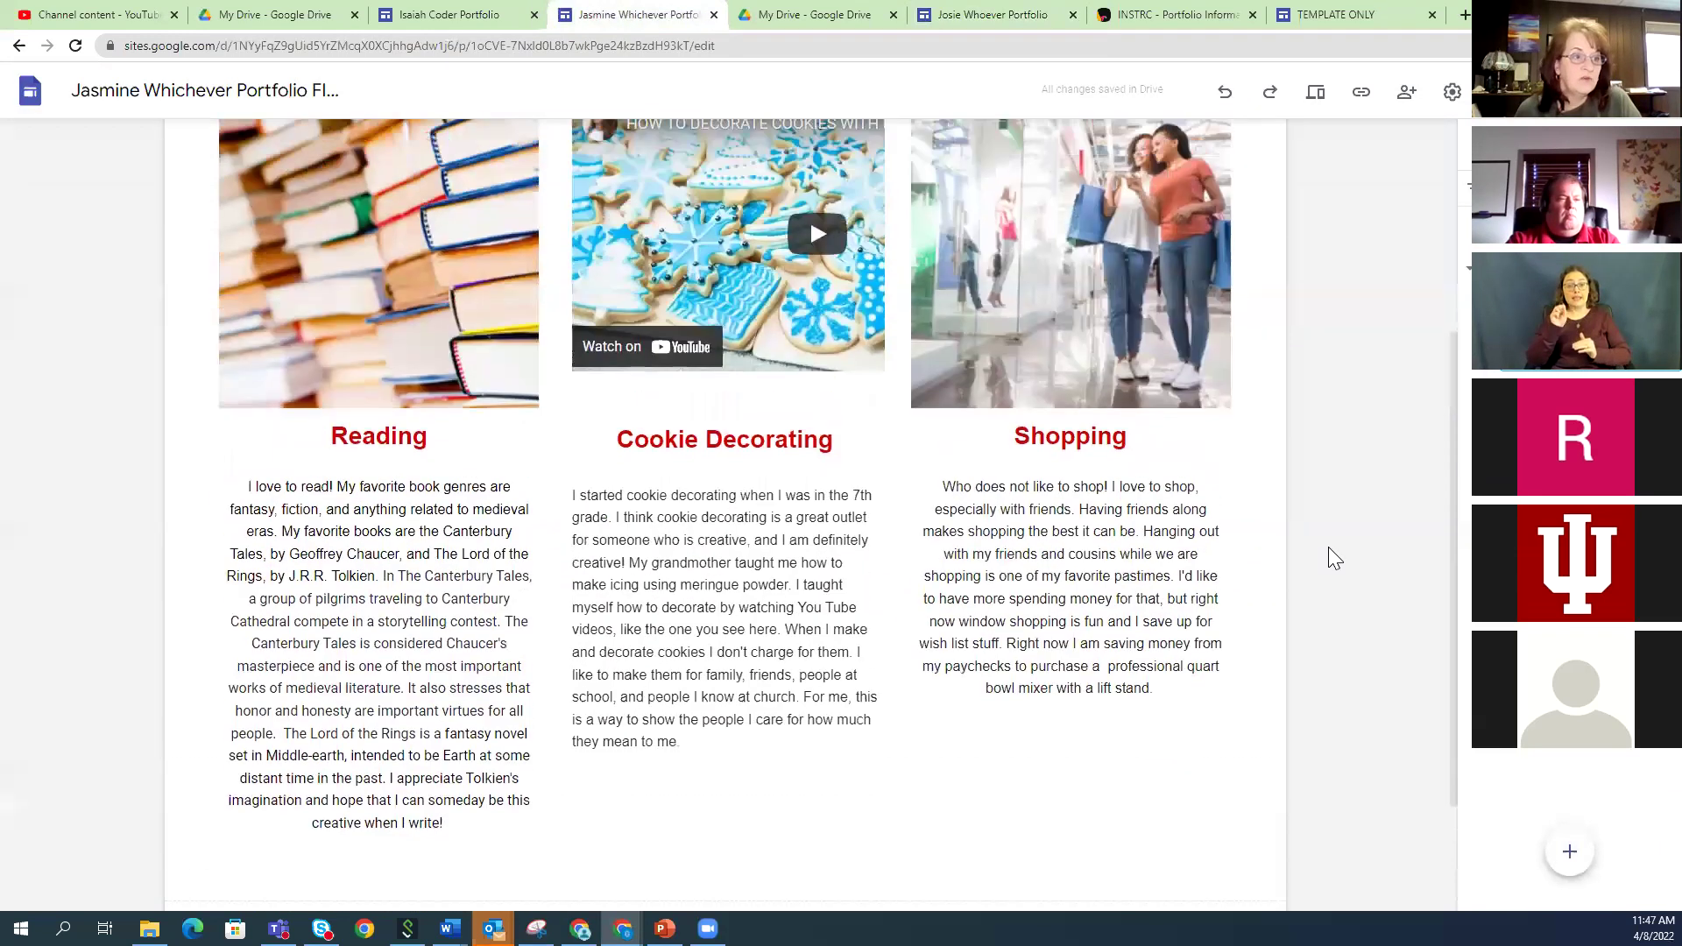
pyautogui.scroll(1, 1328, 547)
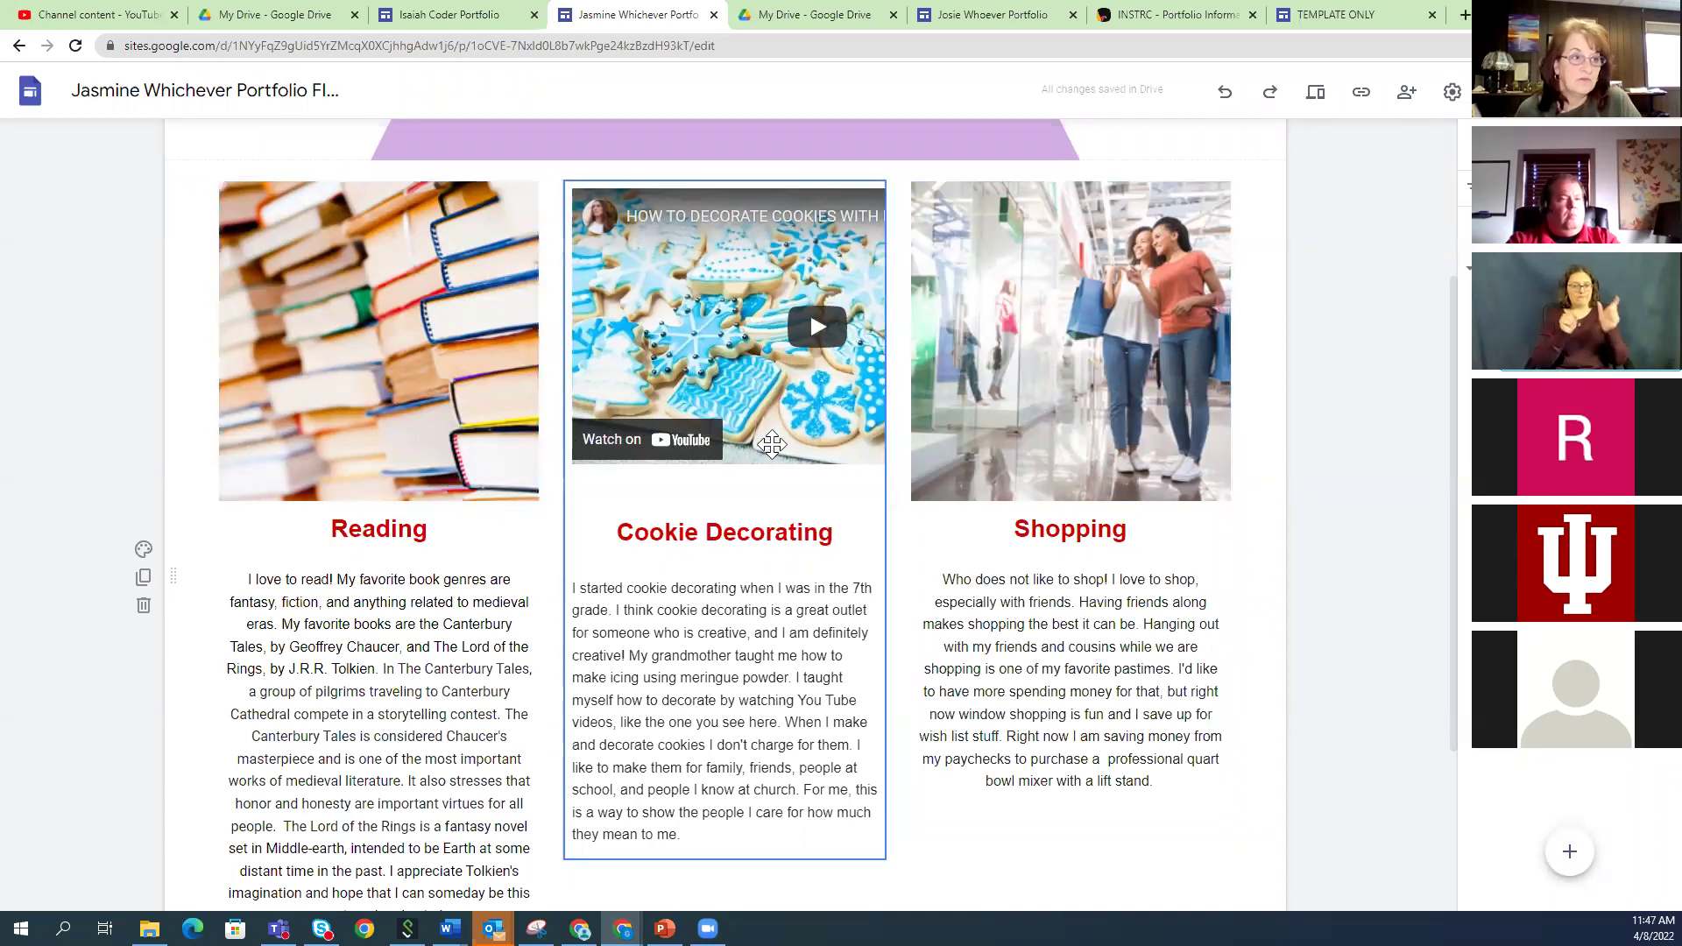
# Return to the TEMPLATE site and enter "hello i go by" as the heading of the lower collapsible text section
pyautogui.click(1323, 26)
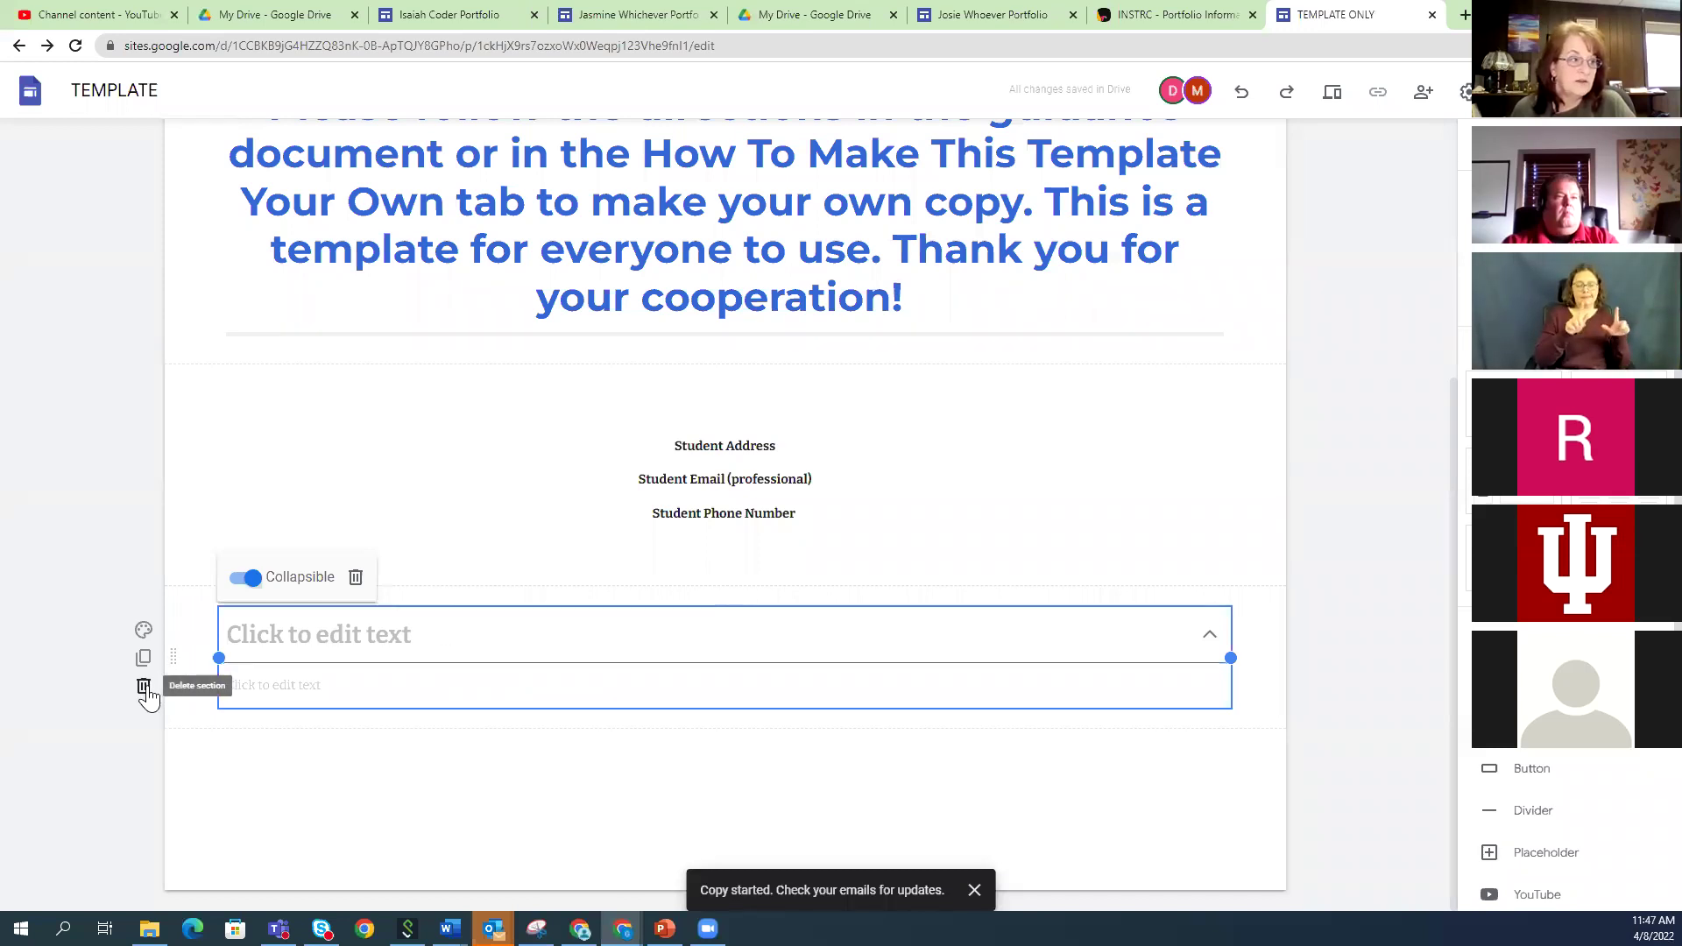
pyautogui.click(470, 636)
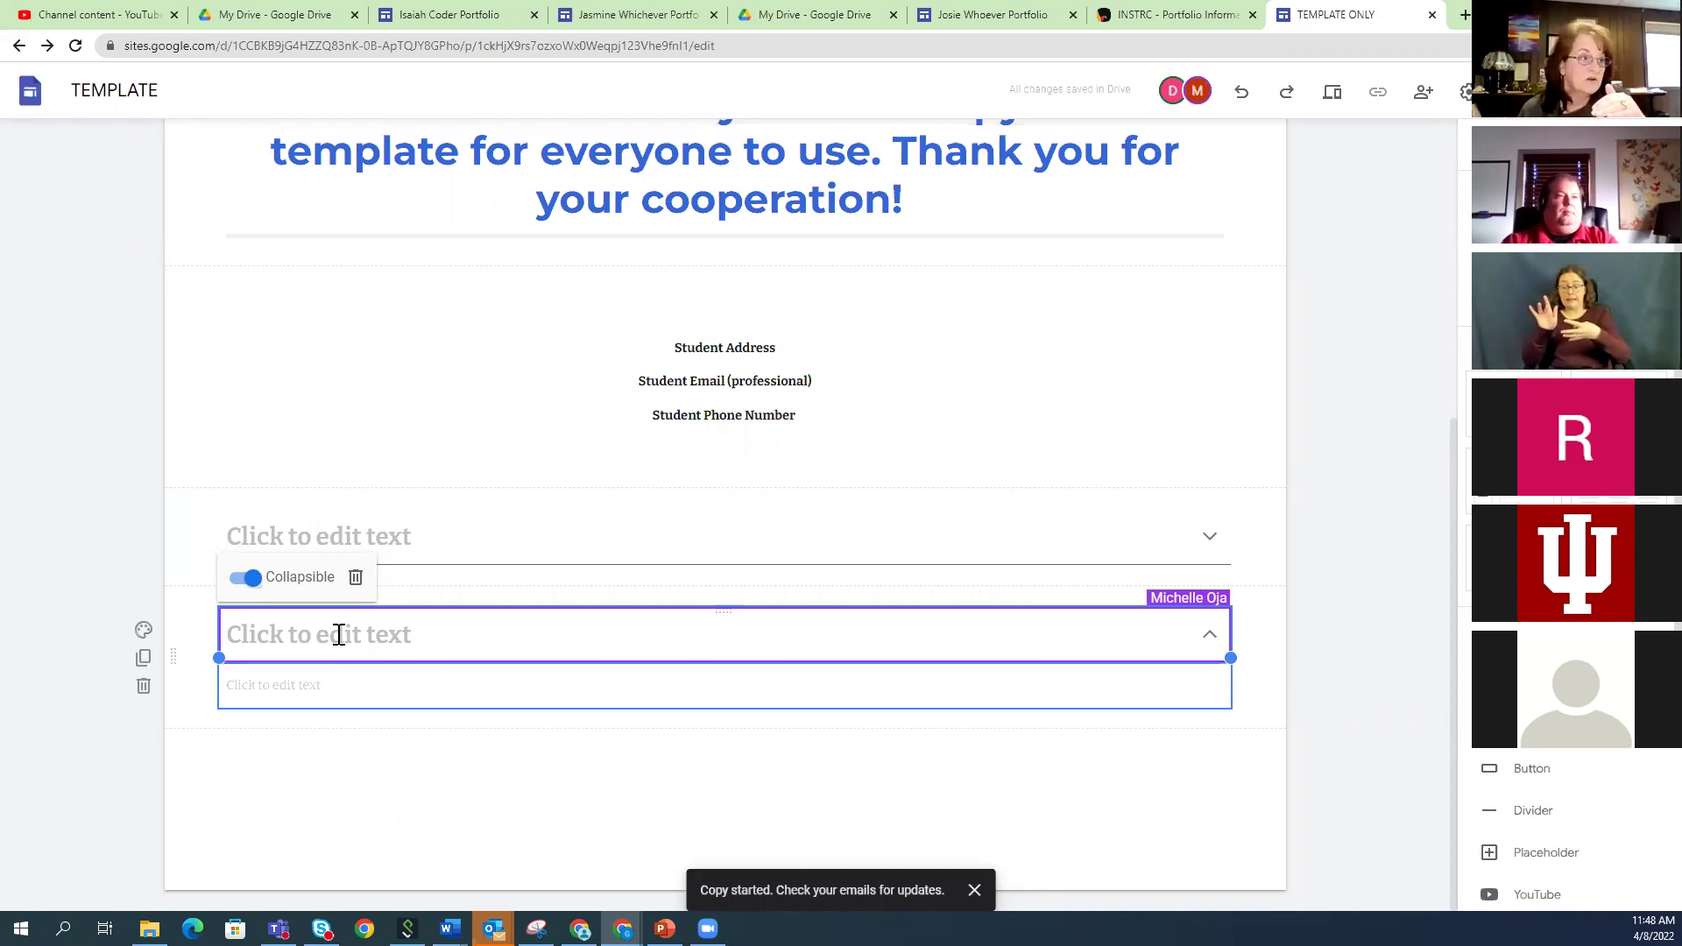
pyautogui.click(312, 631)
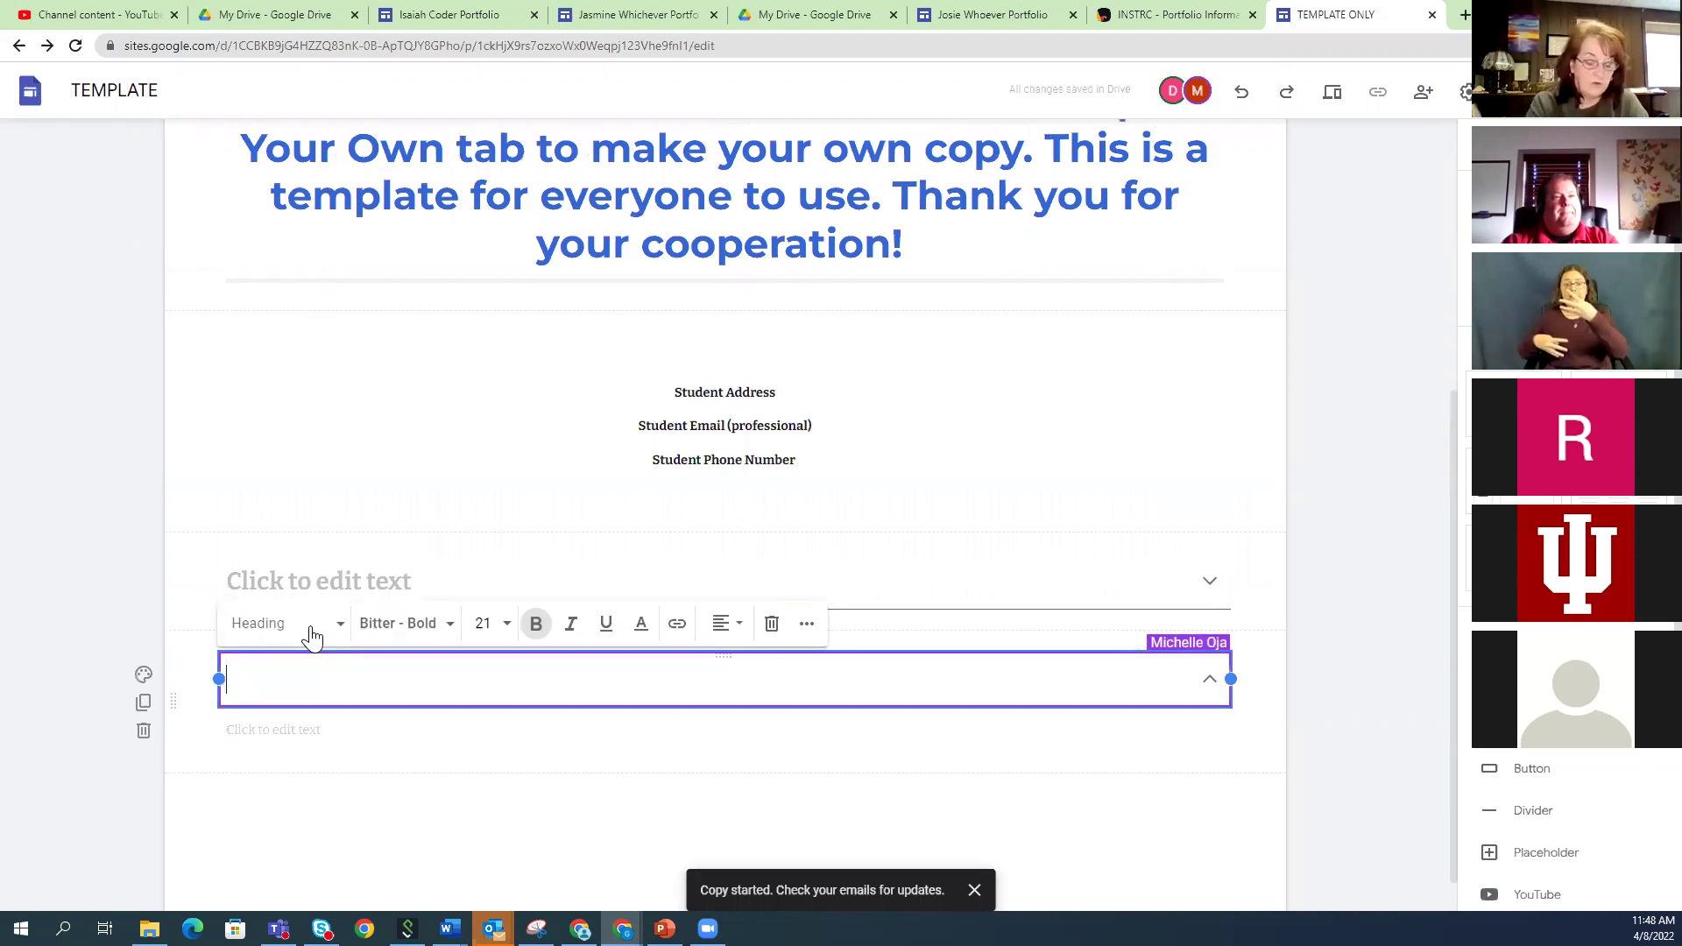
pyautogui.write('hello ')
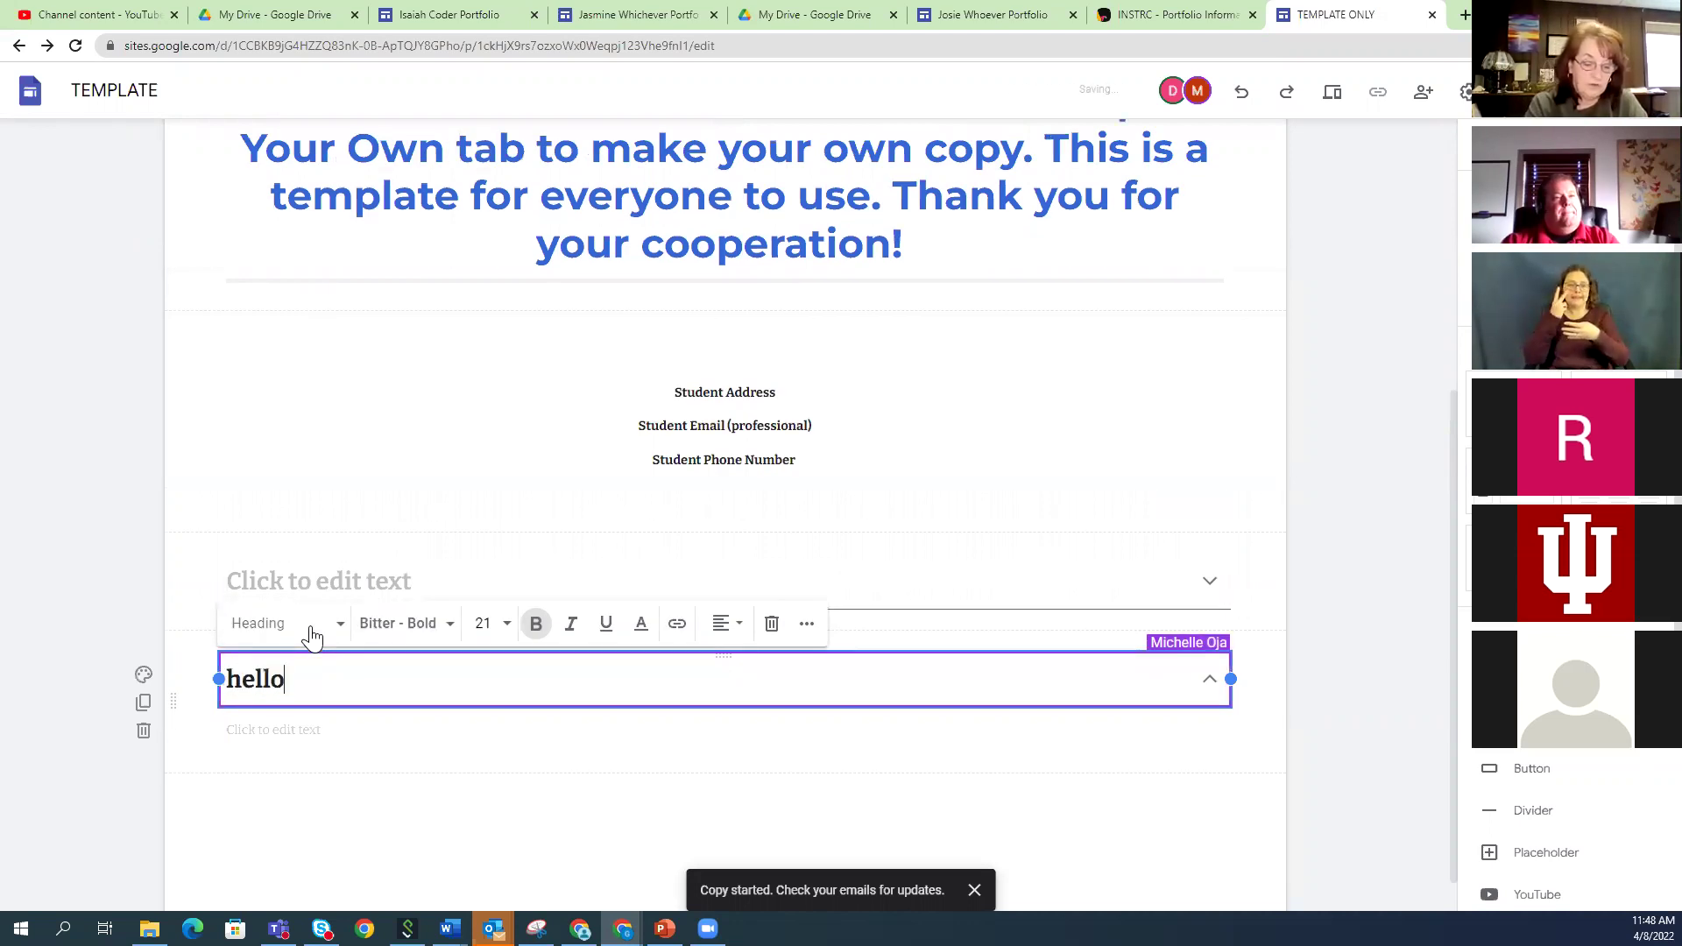
pyautogui.write('i go by')
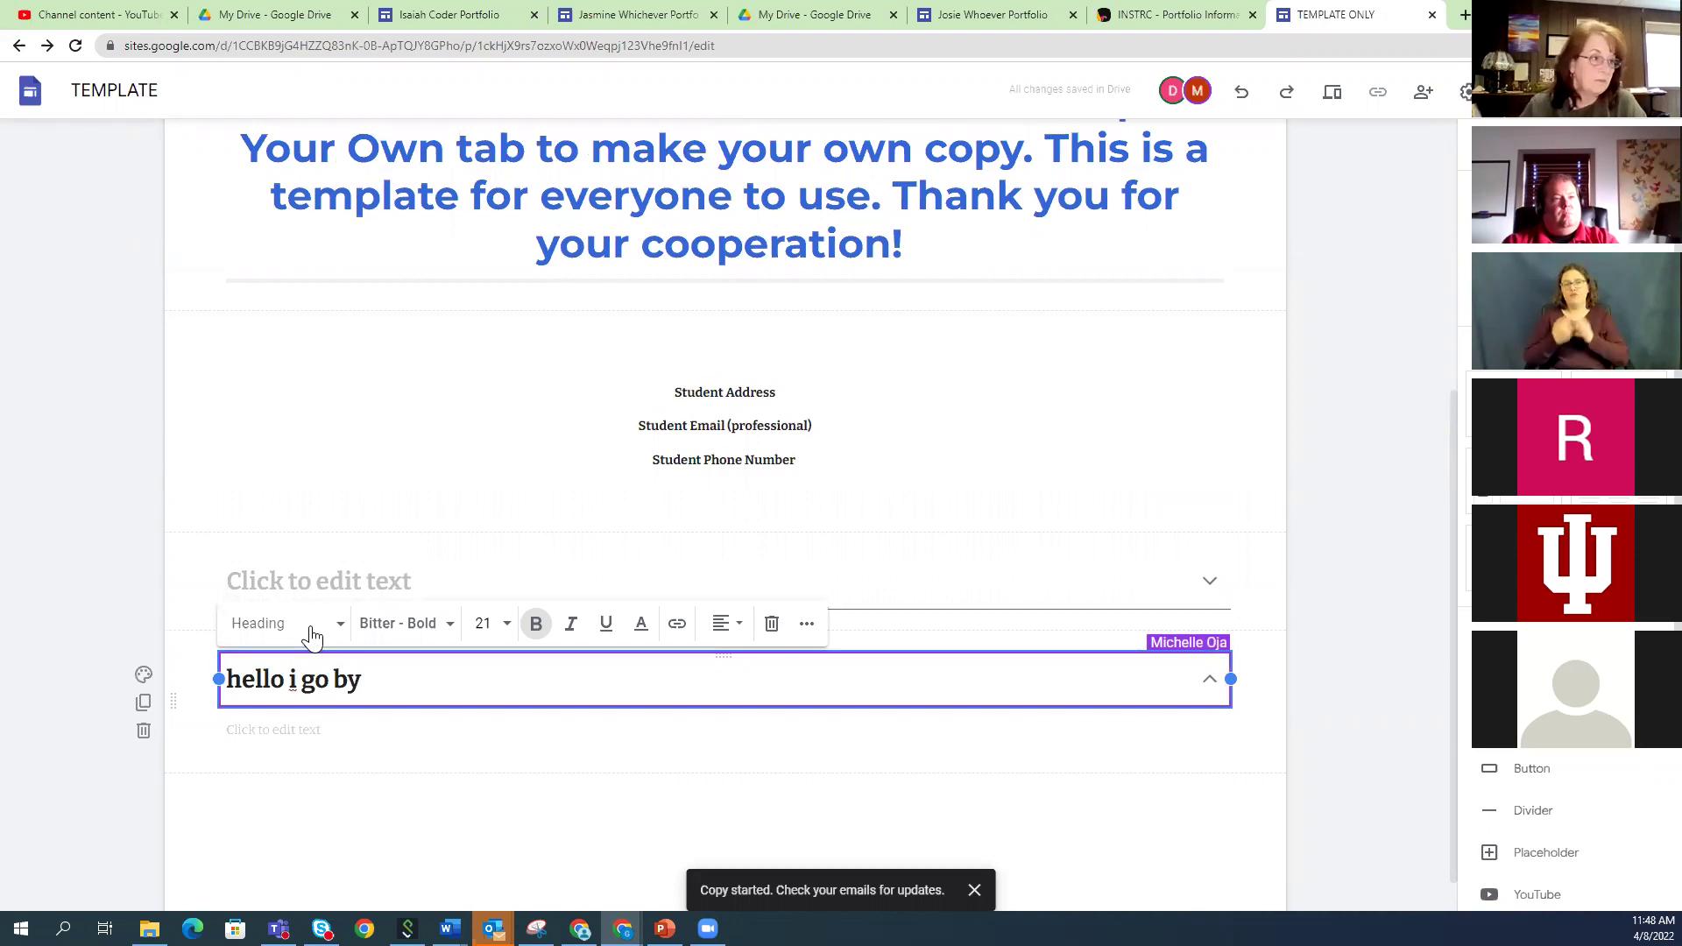
pyautogui.click(1210, 692)
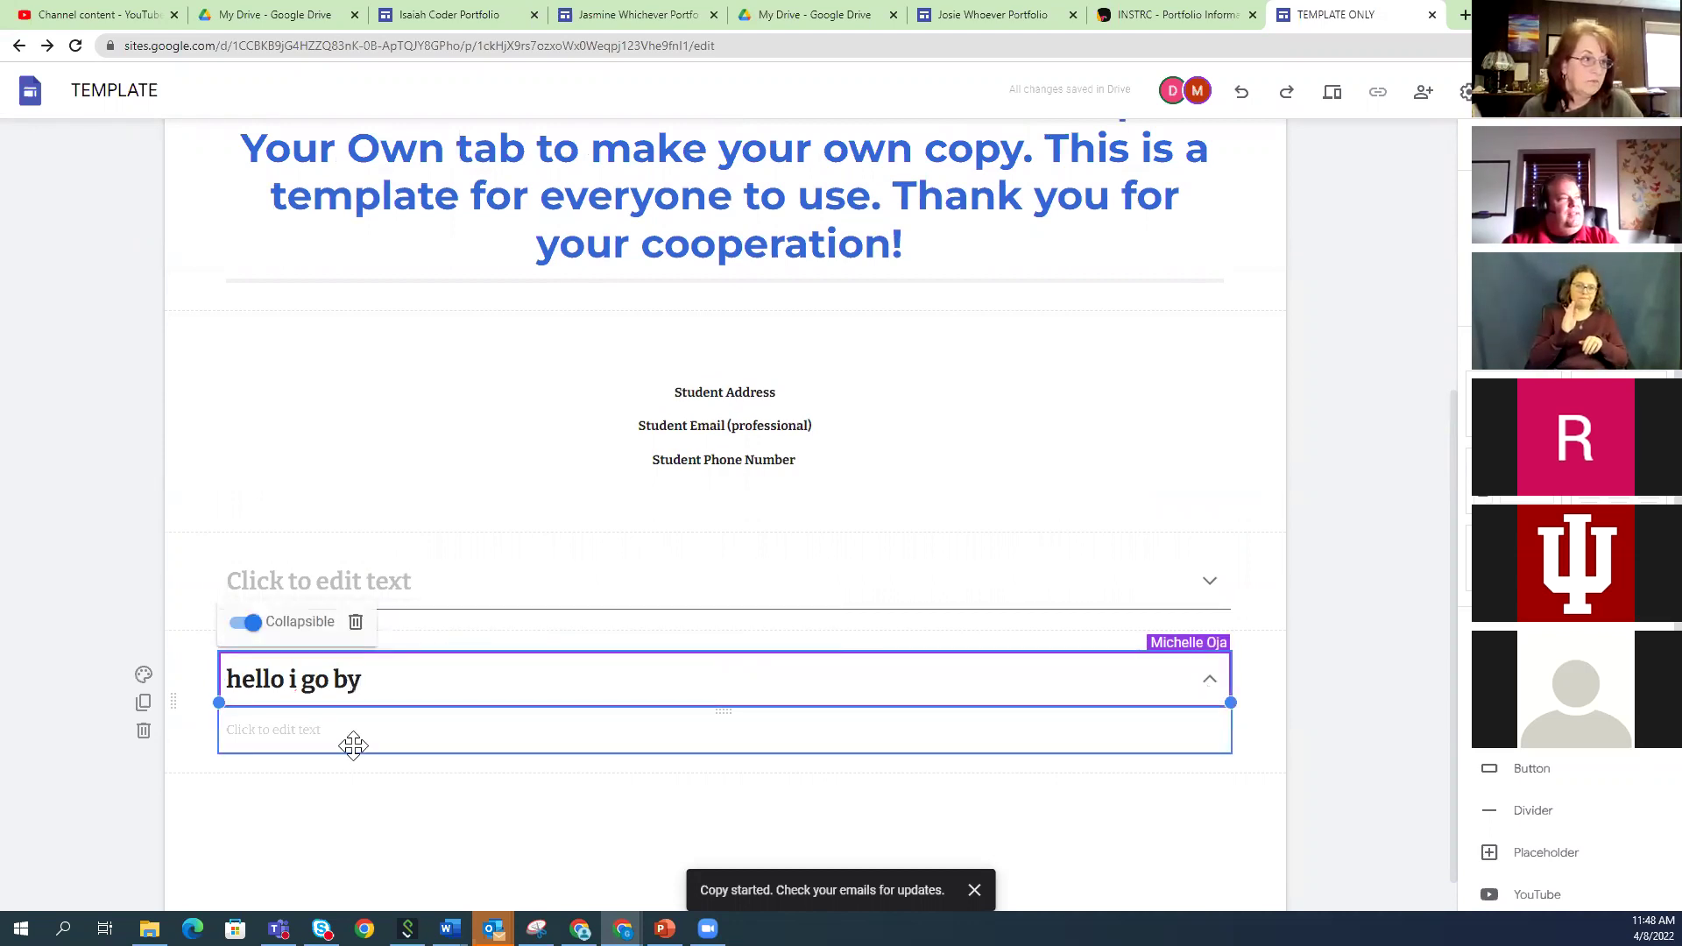
# Fill the collapsible section's body with two first-name variants and "Other names", each on its own line
pyautogui.click(293, 730)
pyautogui.write('Sandy')
pyautogui.press('Return')
pyautogui.write('Sand')
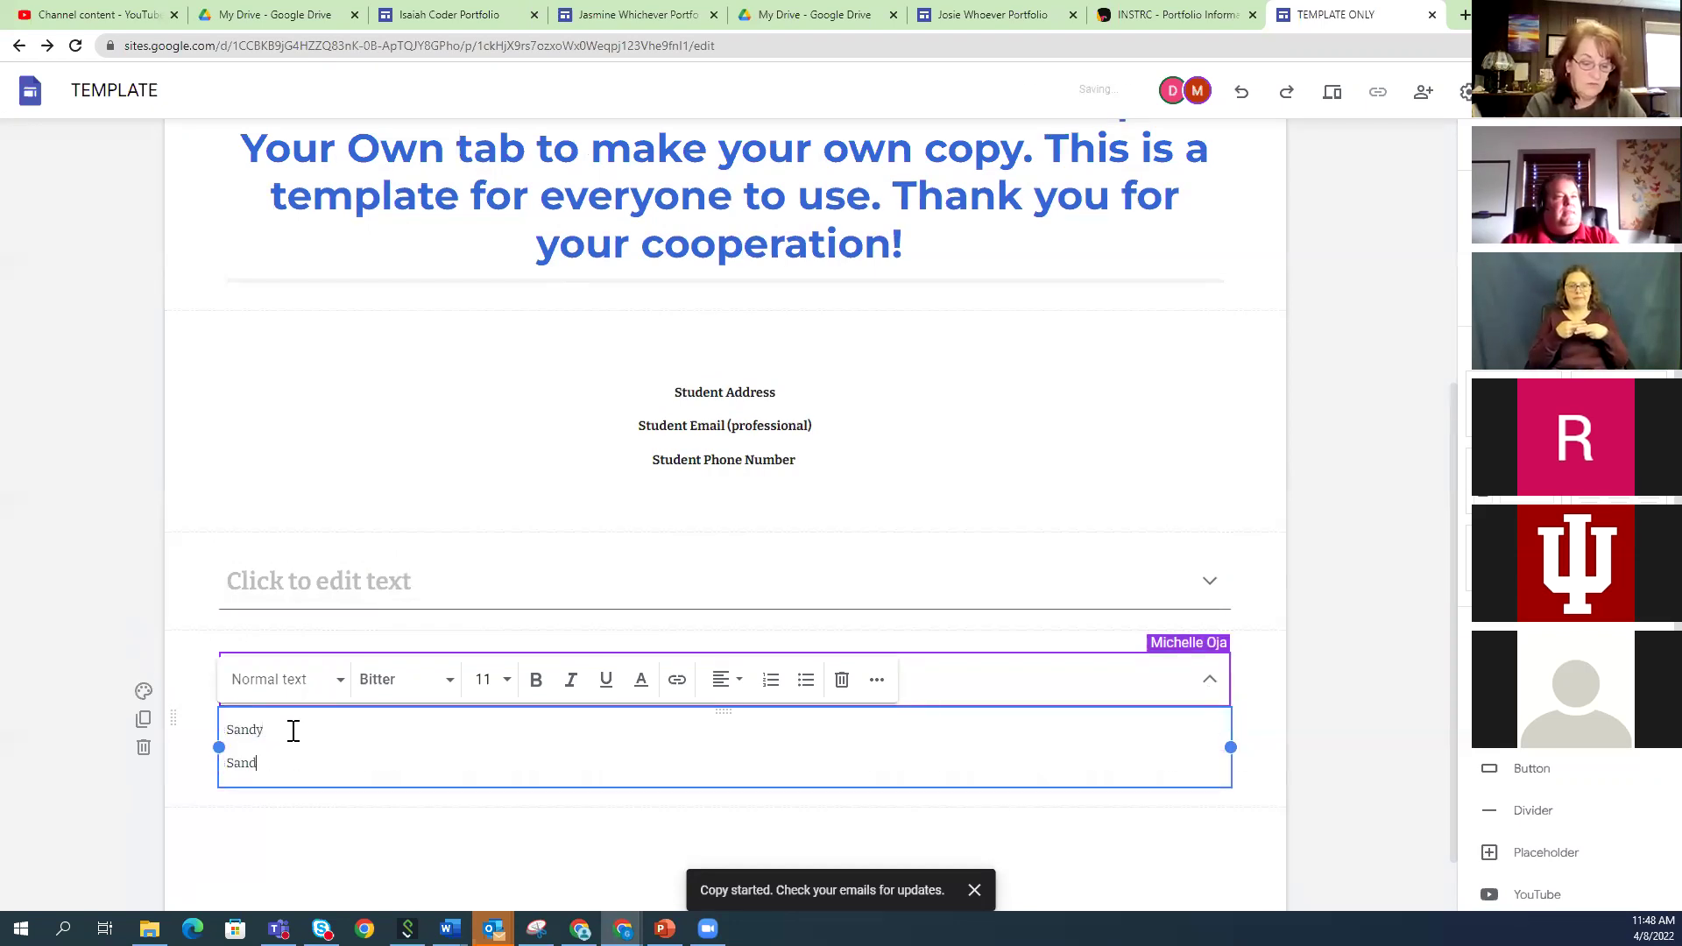
pyautogui.write('ra')
pyautogui.press('Return')
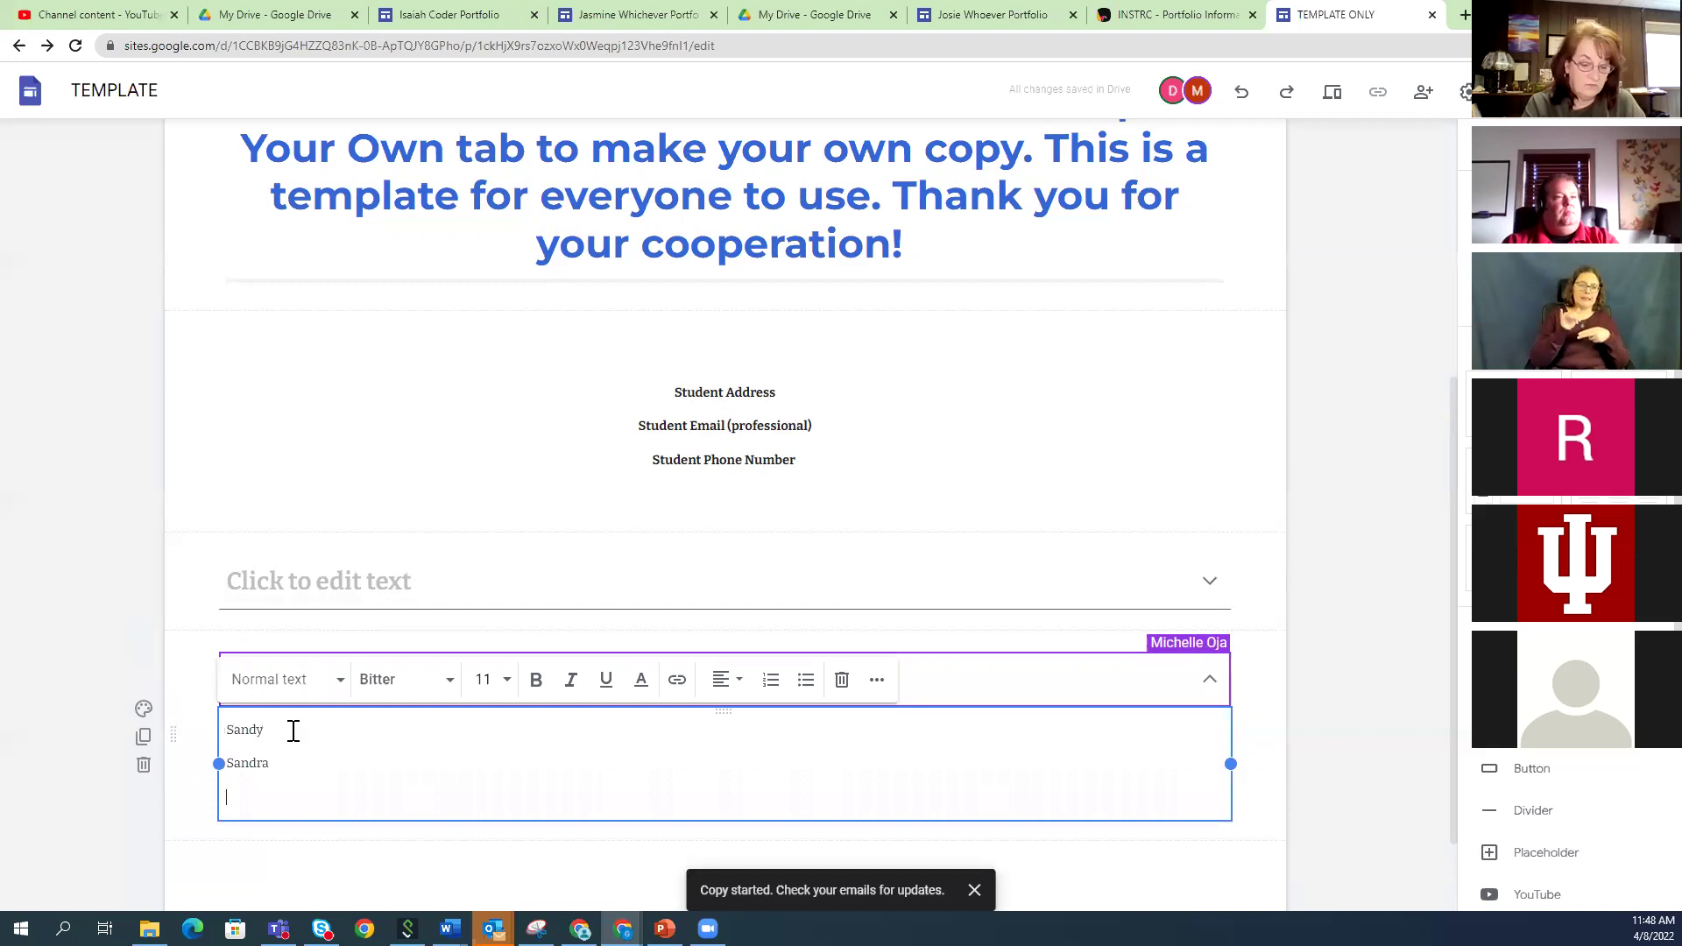
pyautogui.write('Other names')
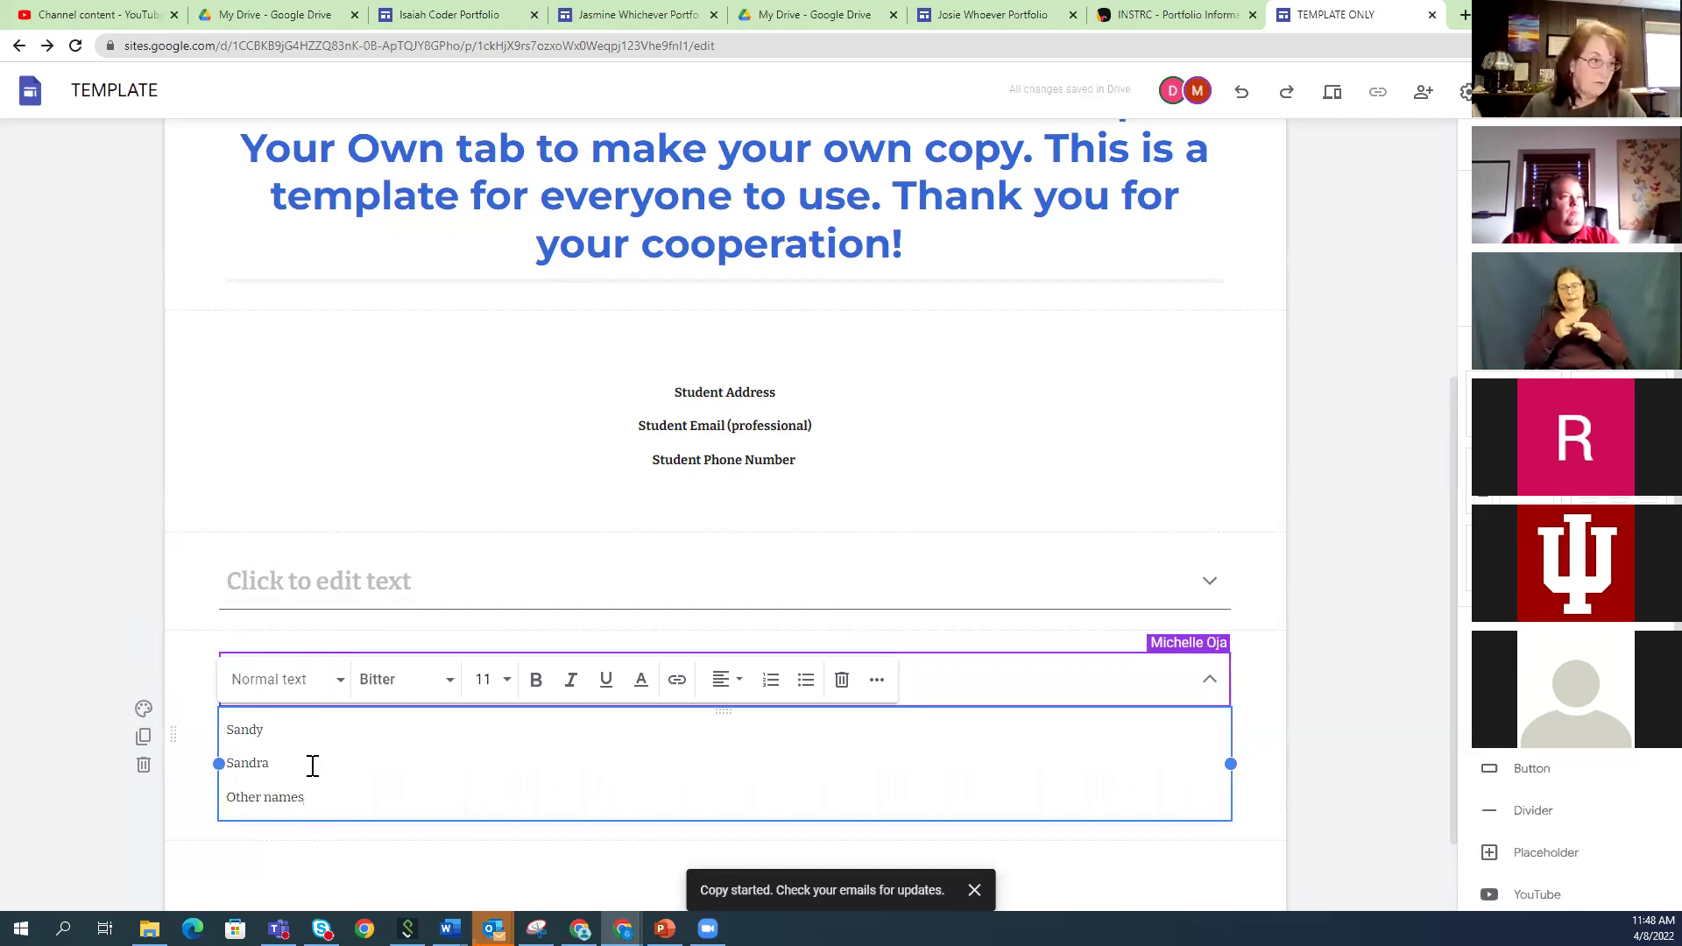
# Delete both collapsible text sections beneath the student contact details
pyautogui.moveTo(306, 799); pyautogui.dragTo(233, 737)
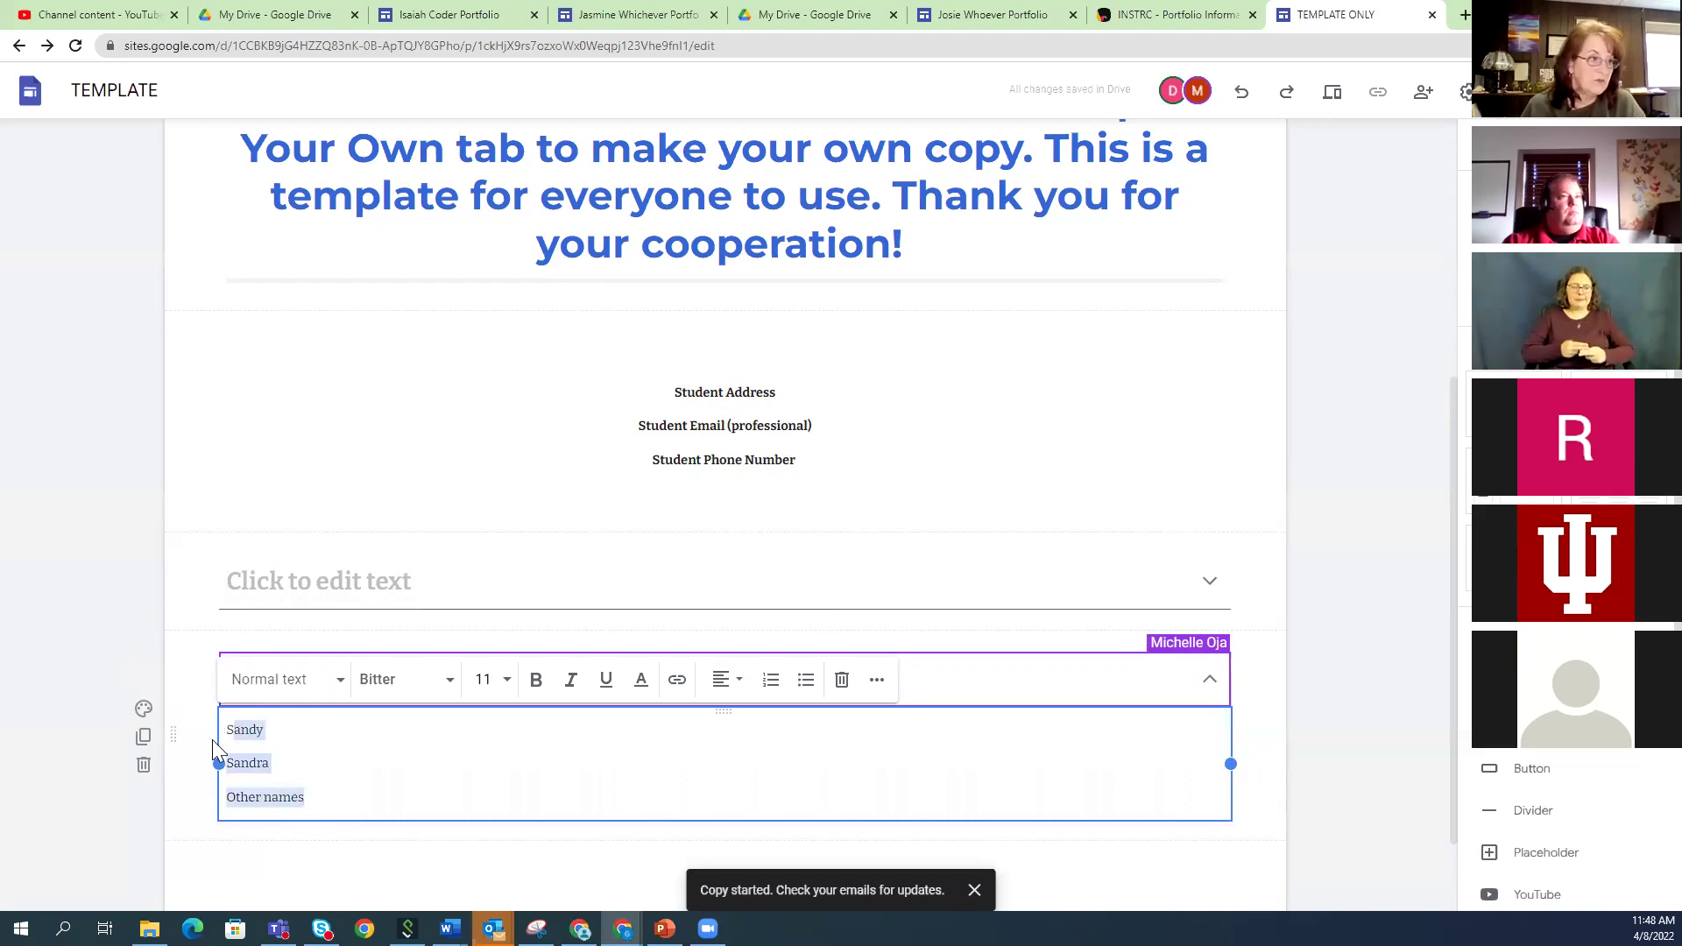
pyautogui.click(143, 767)
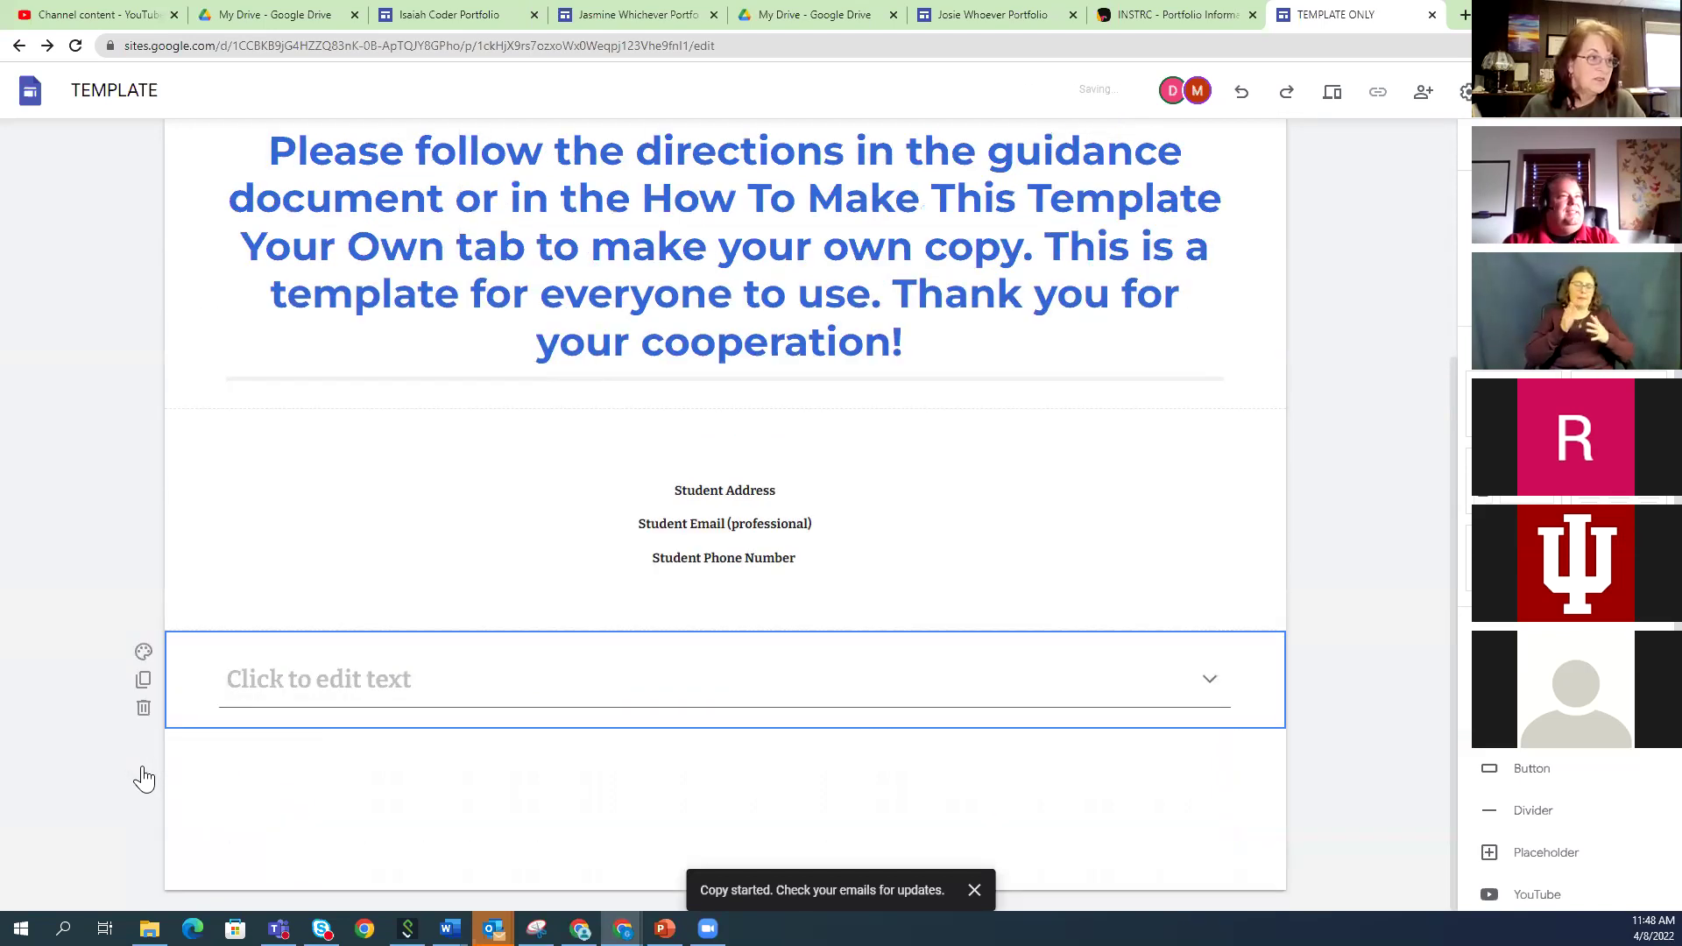
pyautogui.click(144, 708)
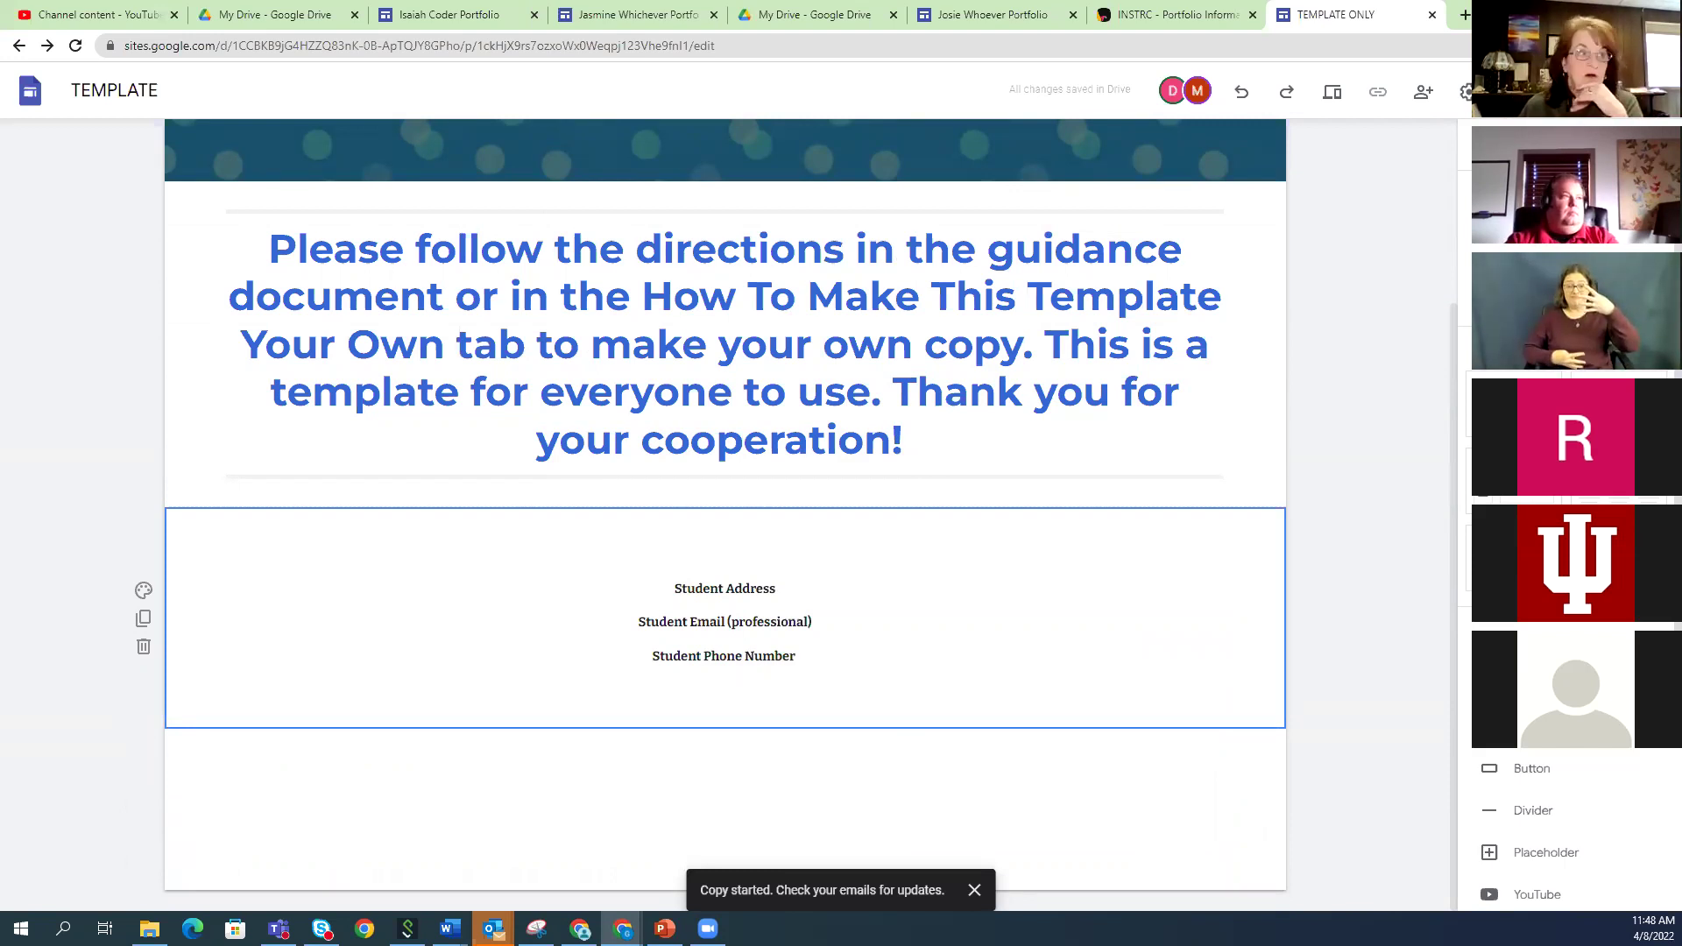
# Review the collapsible list on the sample portfolio's Preferences page, expanding it to read its items, and return to the TEMPLATE site
pyautogui.click(633, 17)
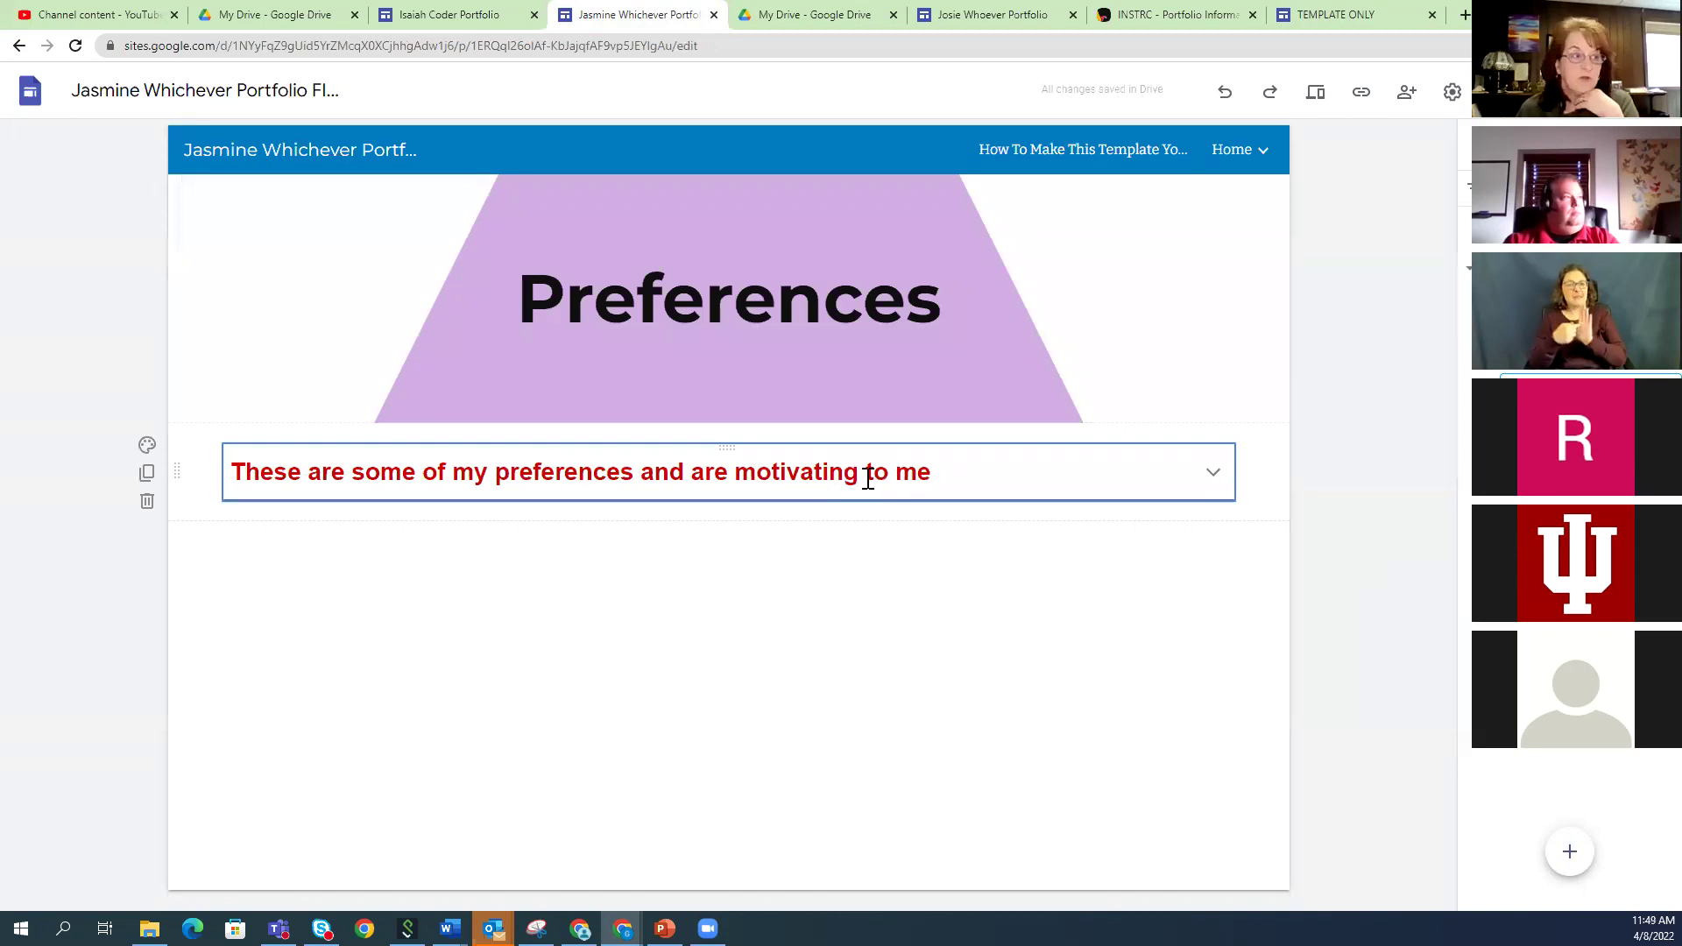
pyautogui.click(1214, 474)
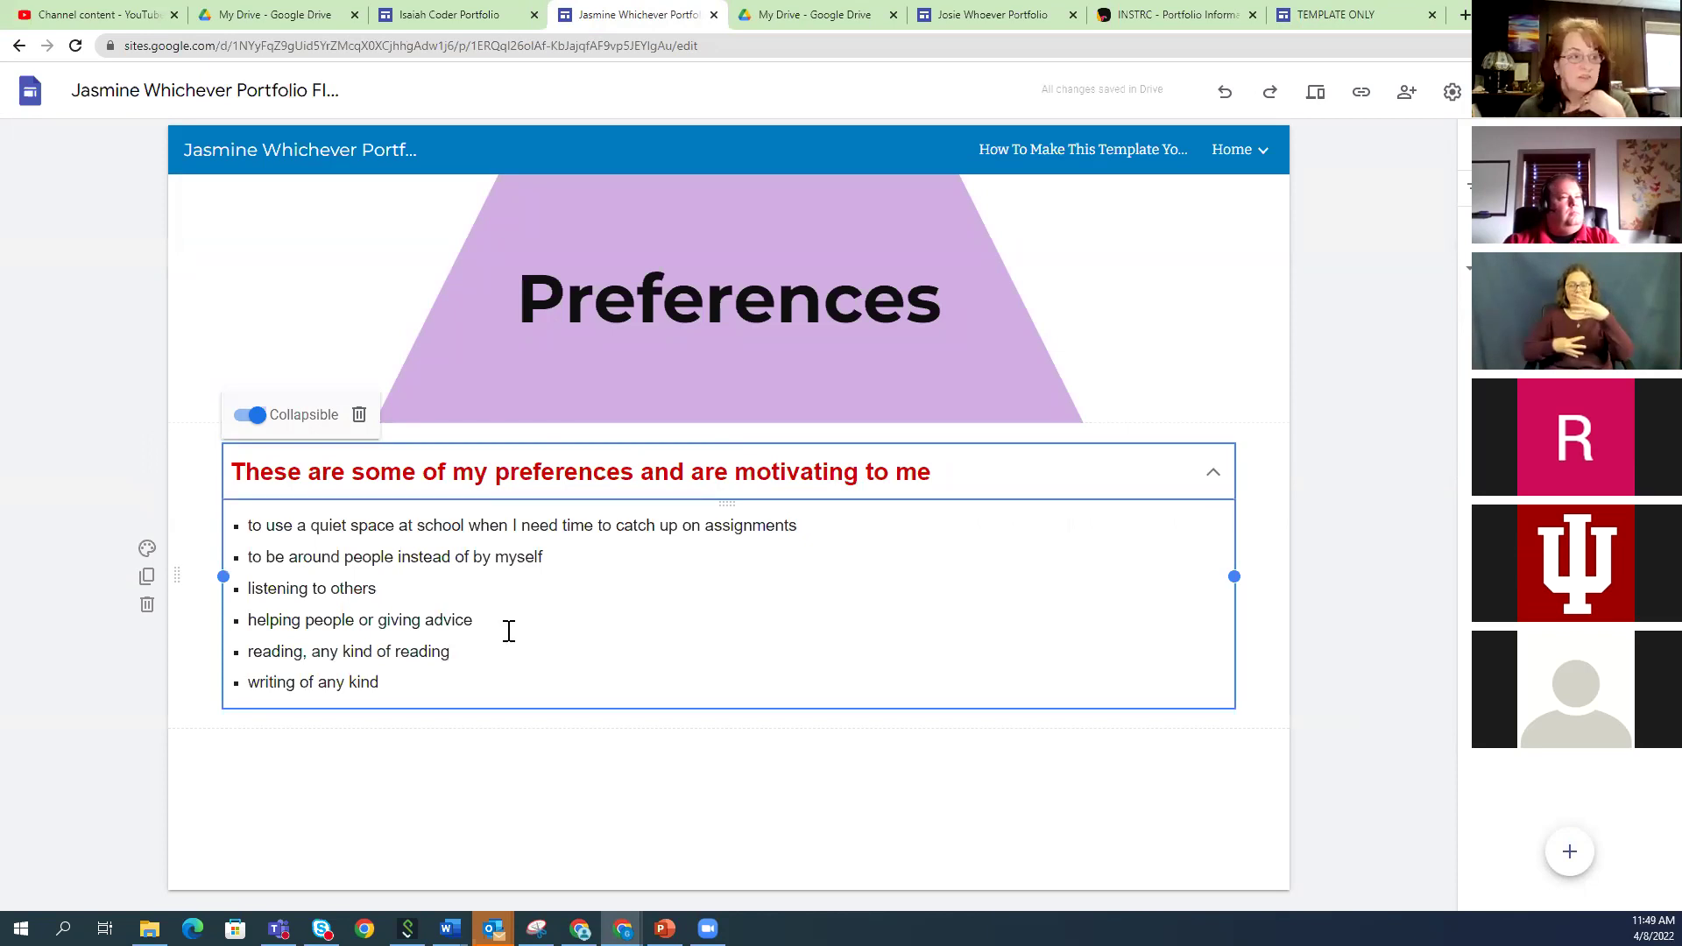
pyautogui.click(1322, 16)
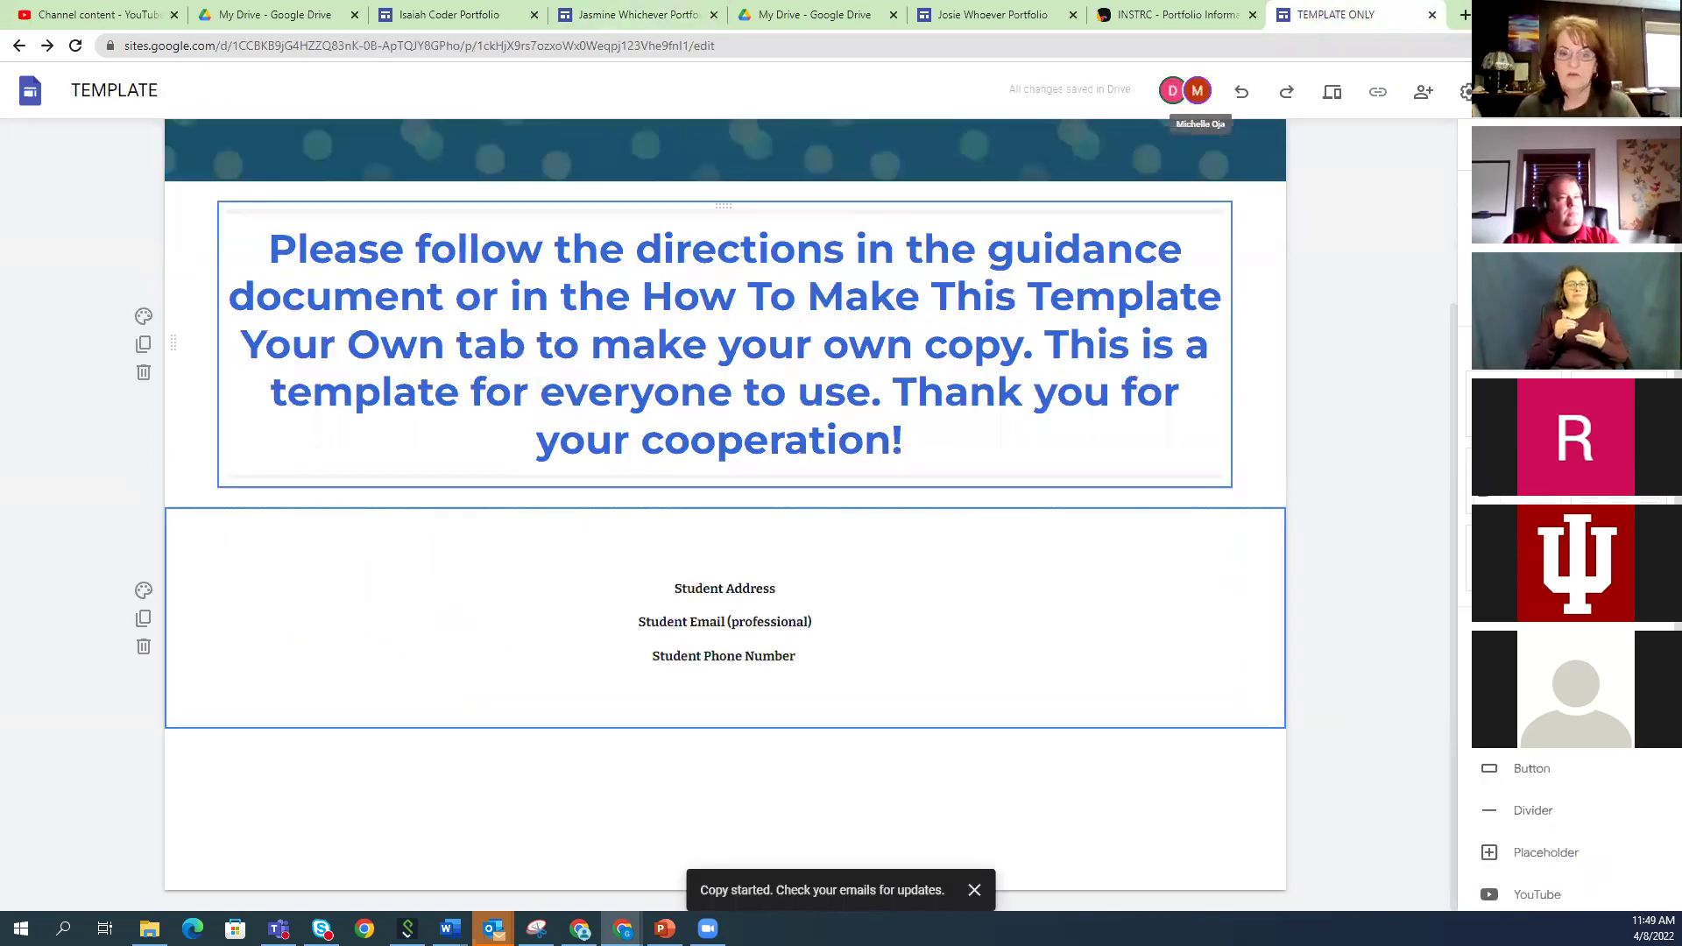
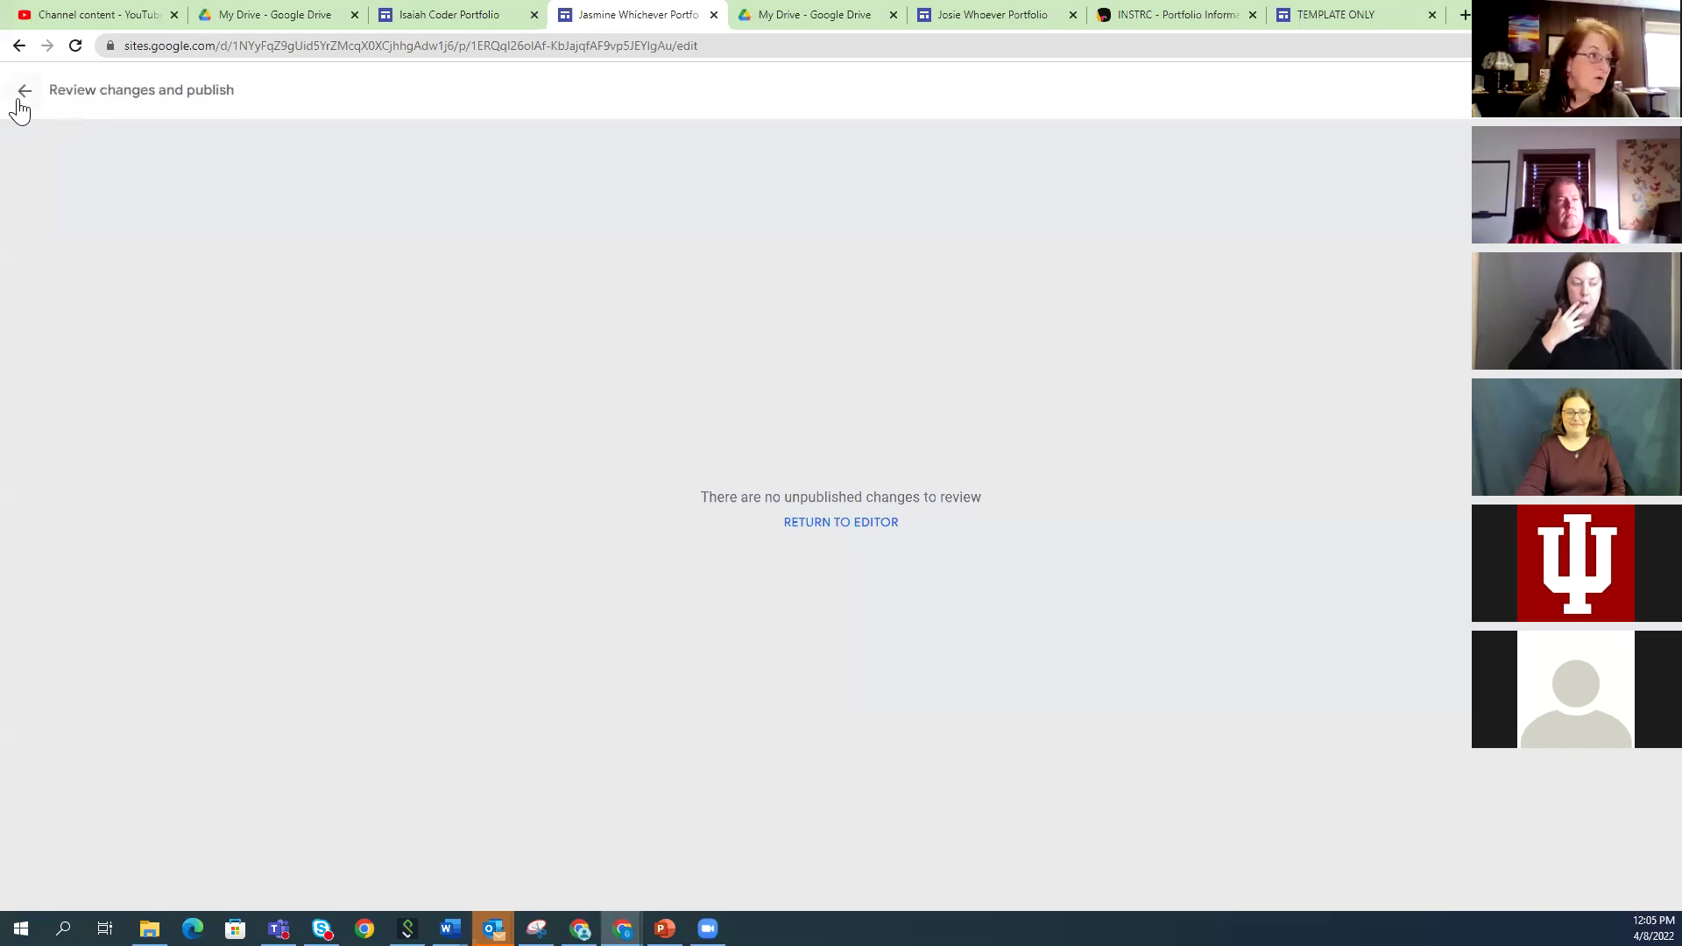
# Return to the sample portfolio's editor, prepare a share invitation for one person as Published Viewer, and cancel it
pyautogui.click(18, 99)
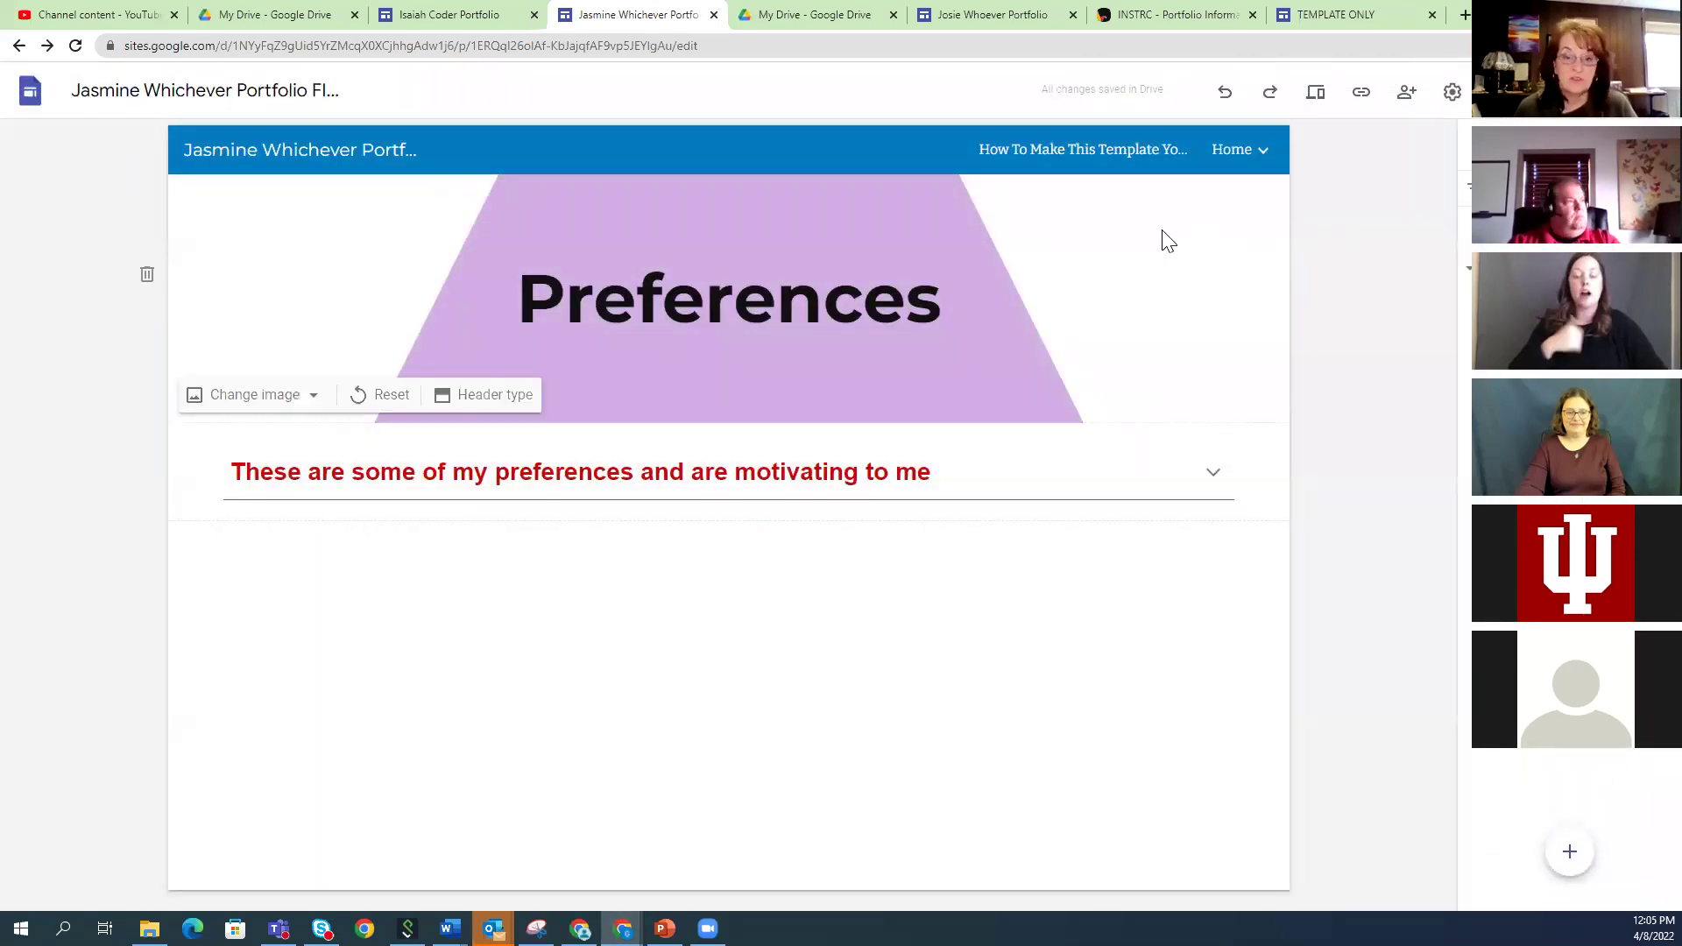
pyautogui.click(1406, 99)
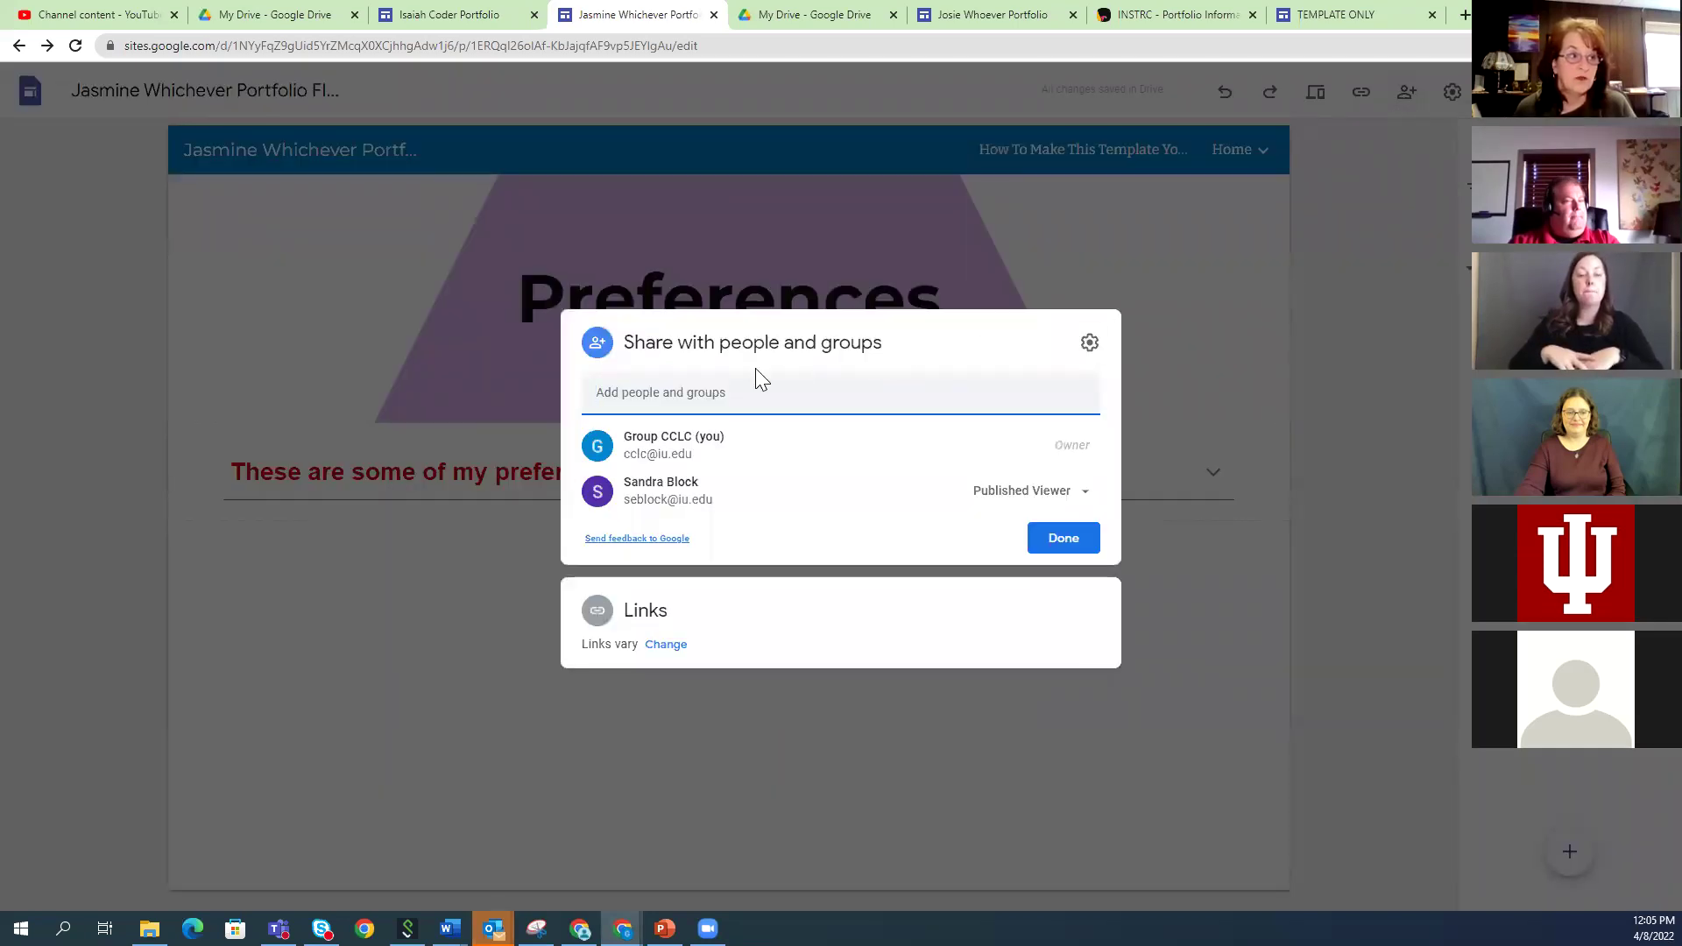
pyautogui.click(696, 393)
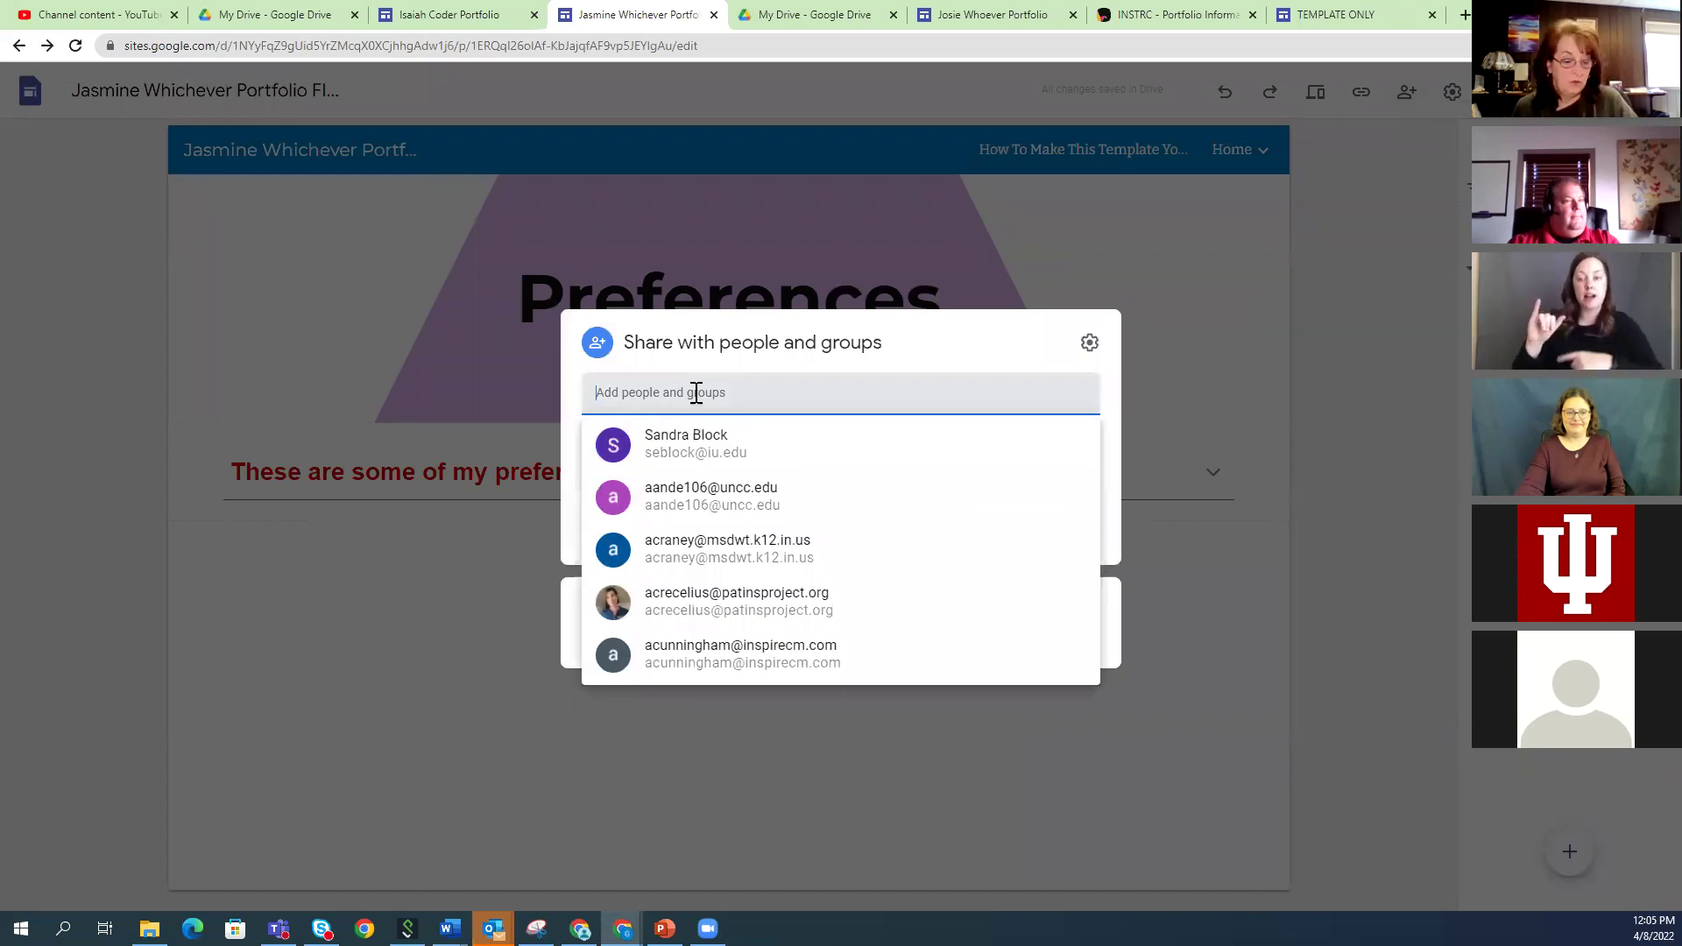
pyautogui.write('se')
pyautogui.click(692, 444)
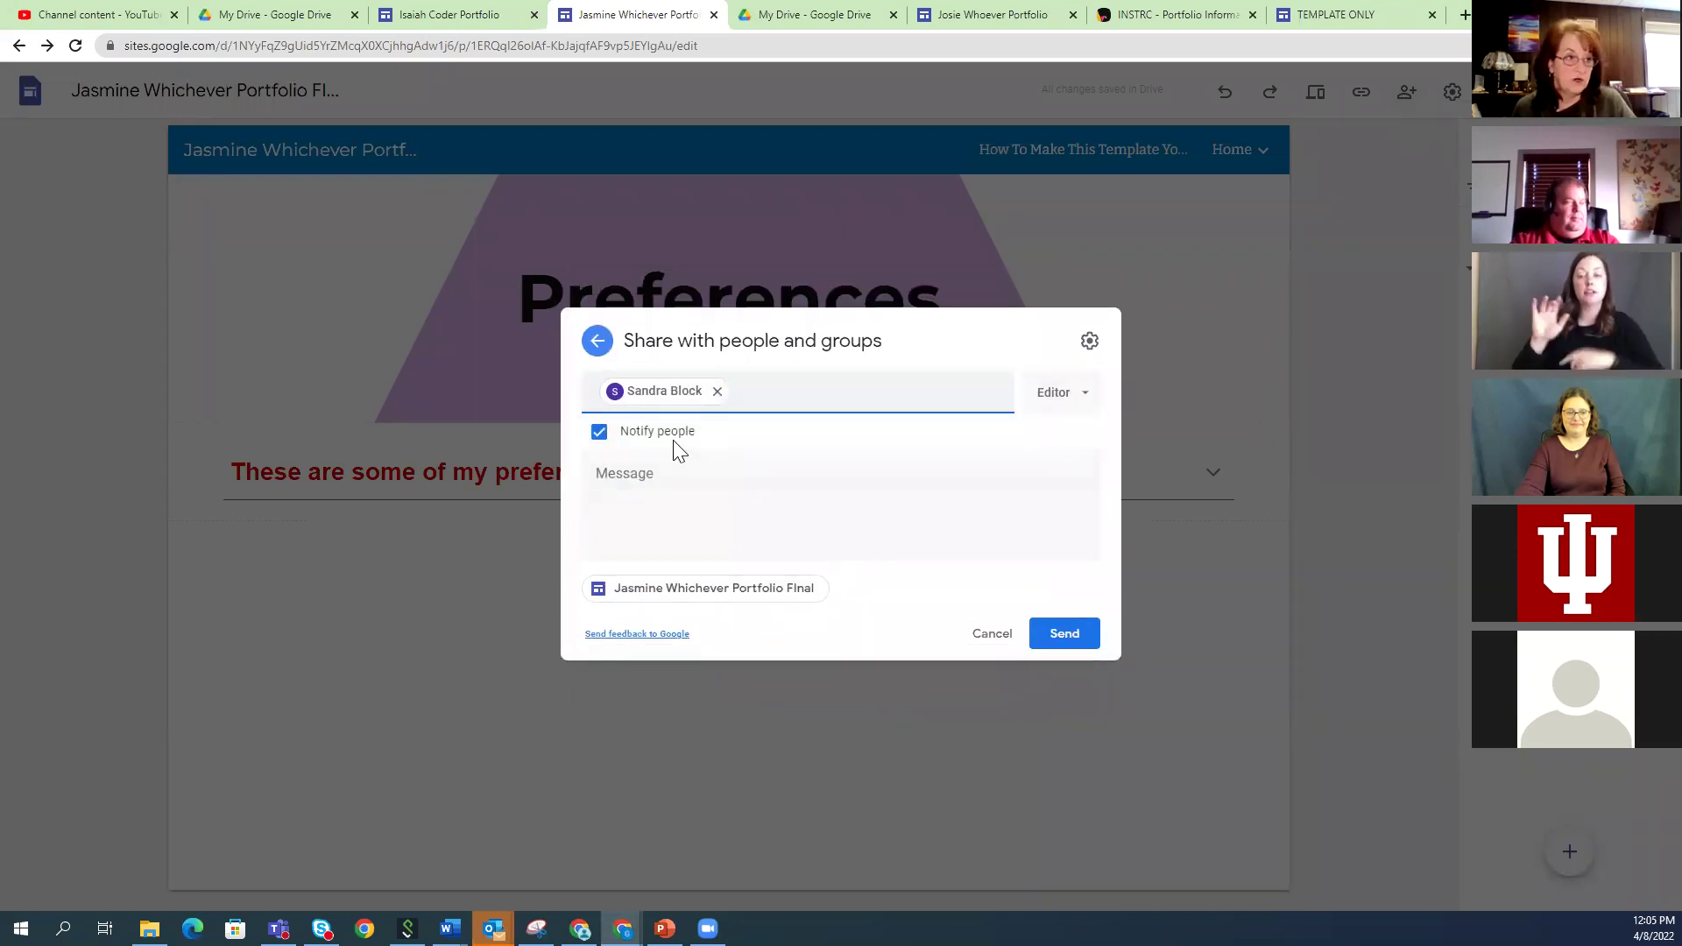
pyautogui.click(1084, 402)
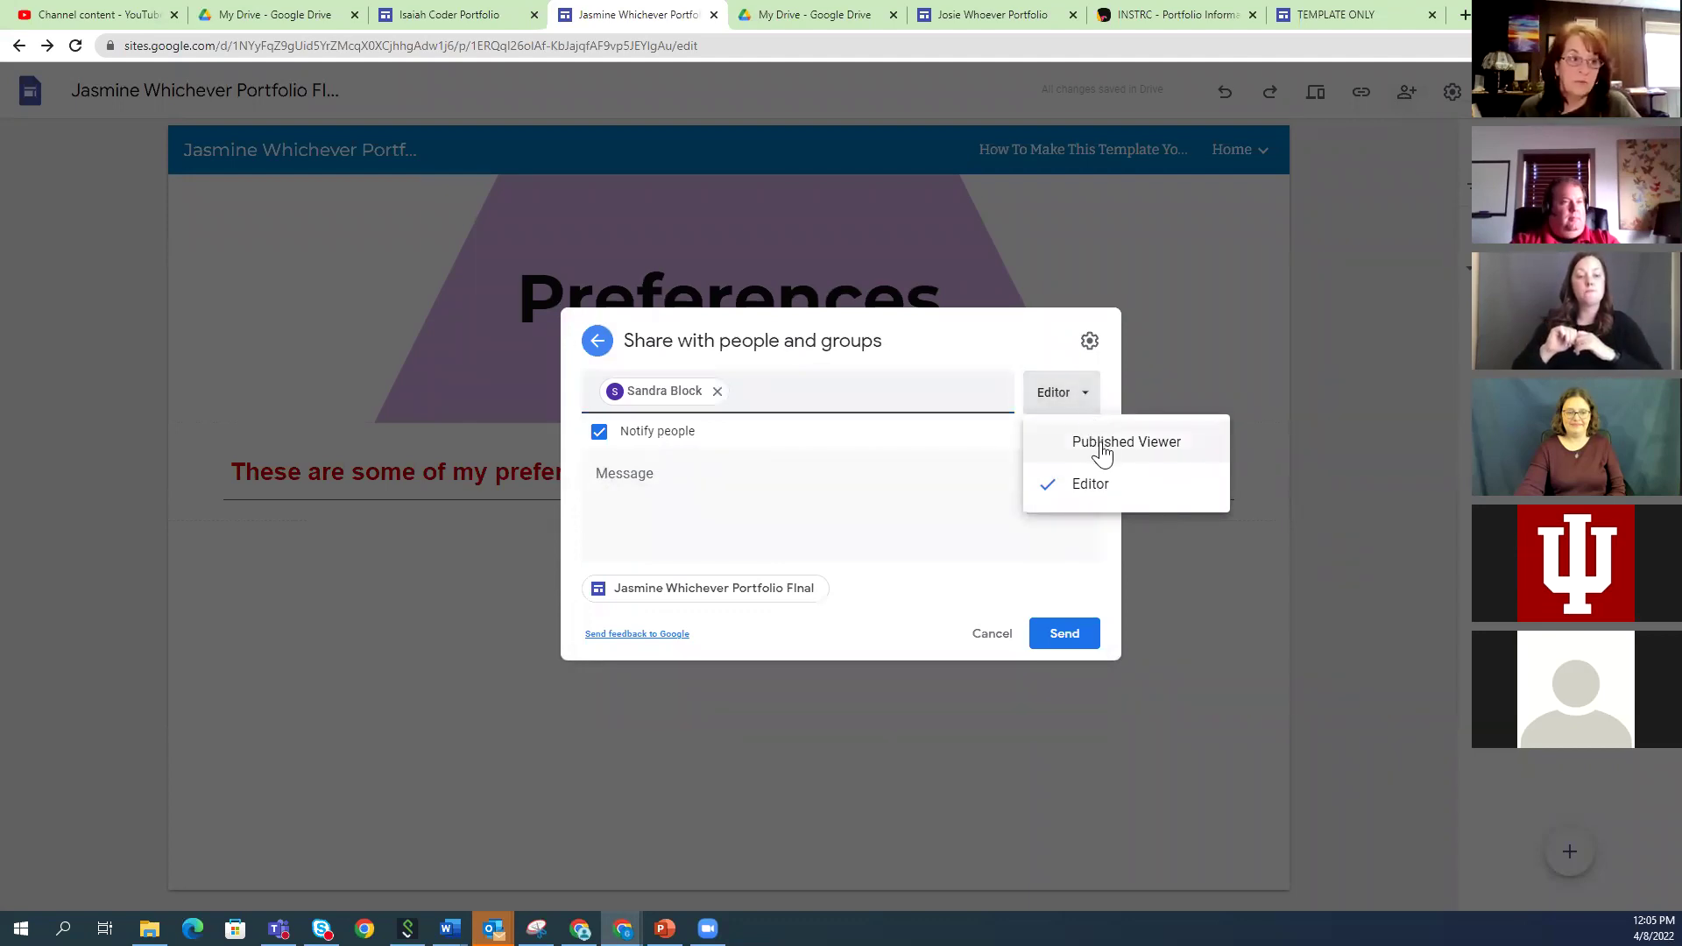
pyautogui.click(1102, 446)
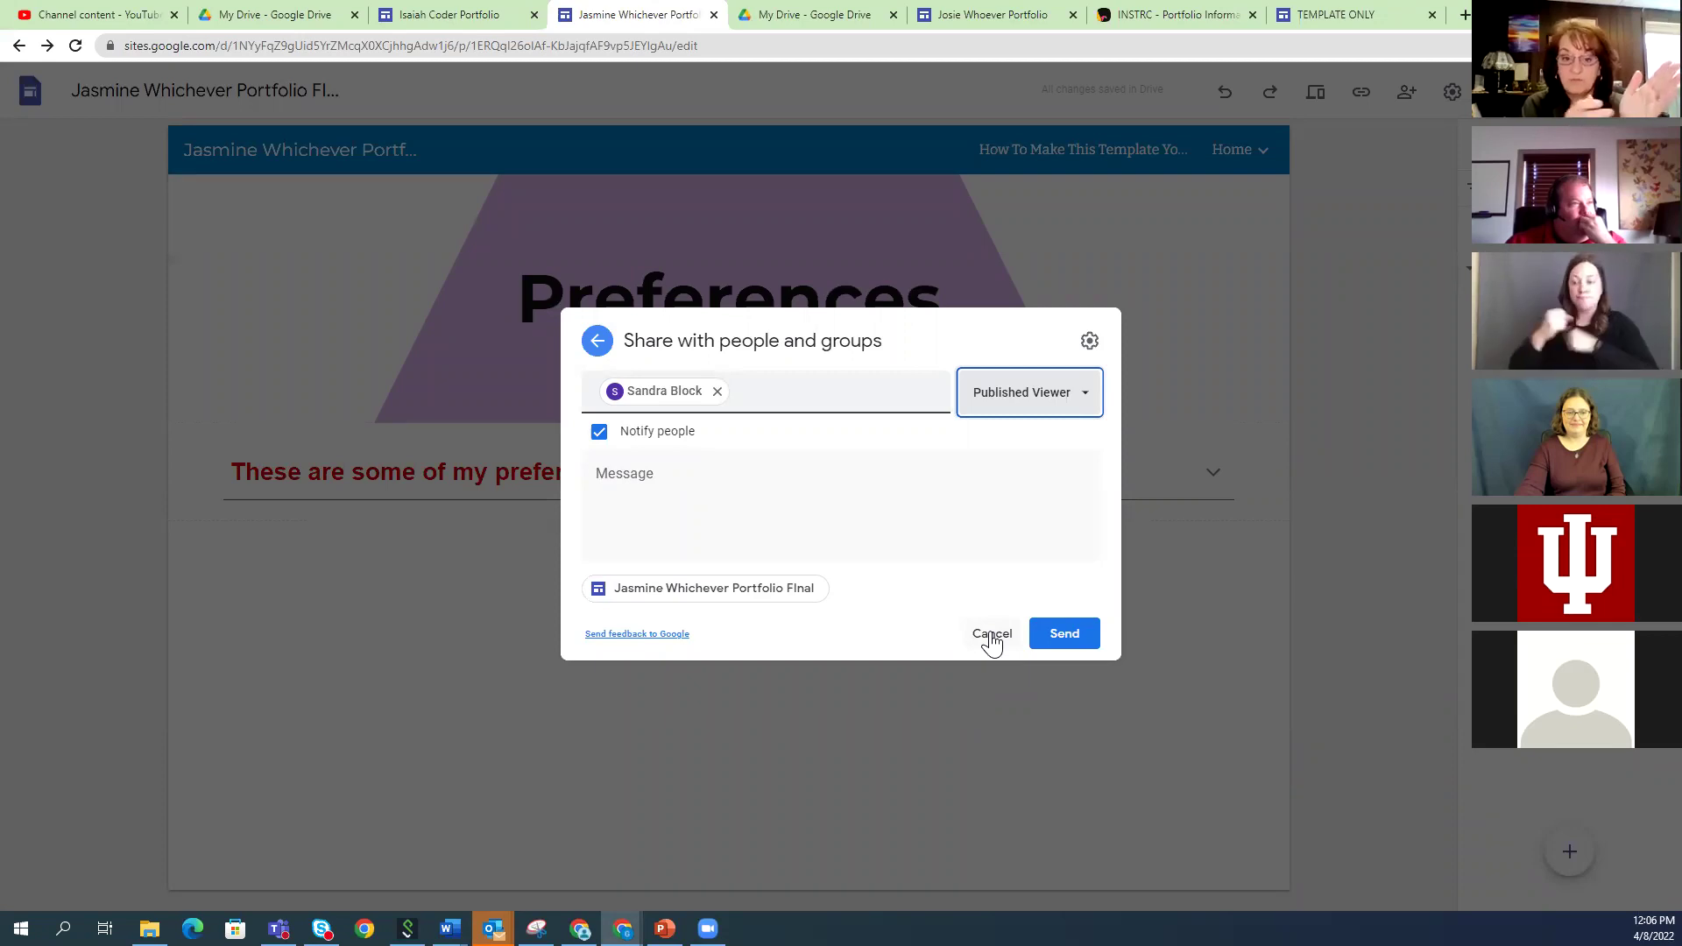
pyautogui.click(991, 636)
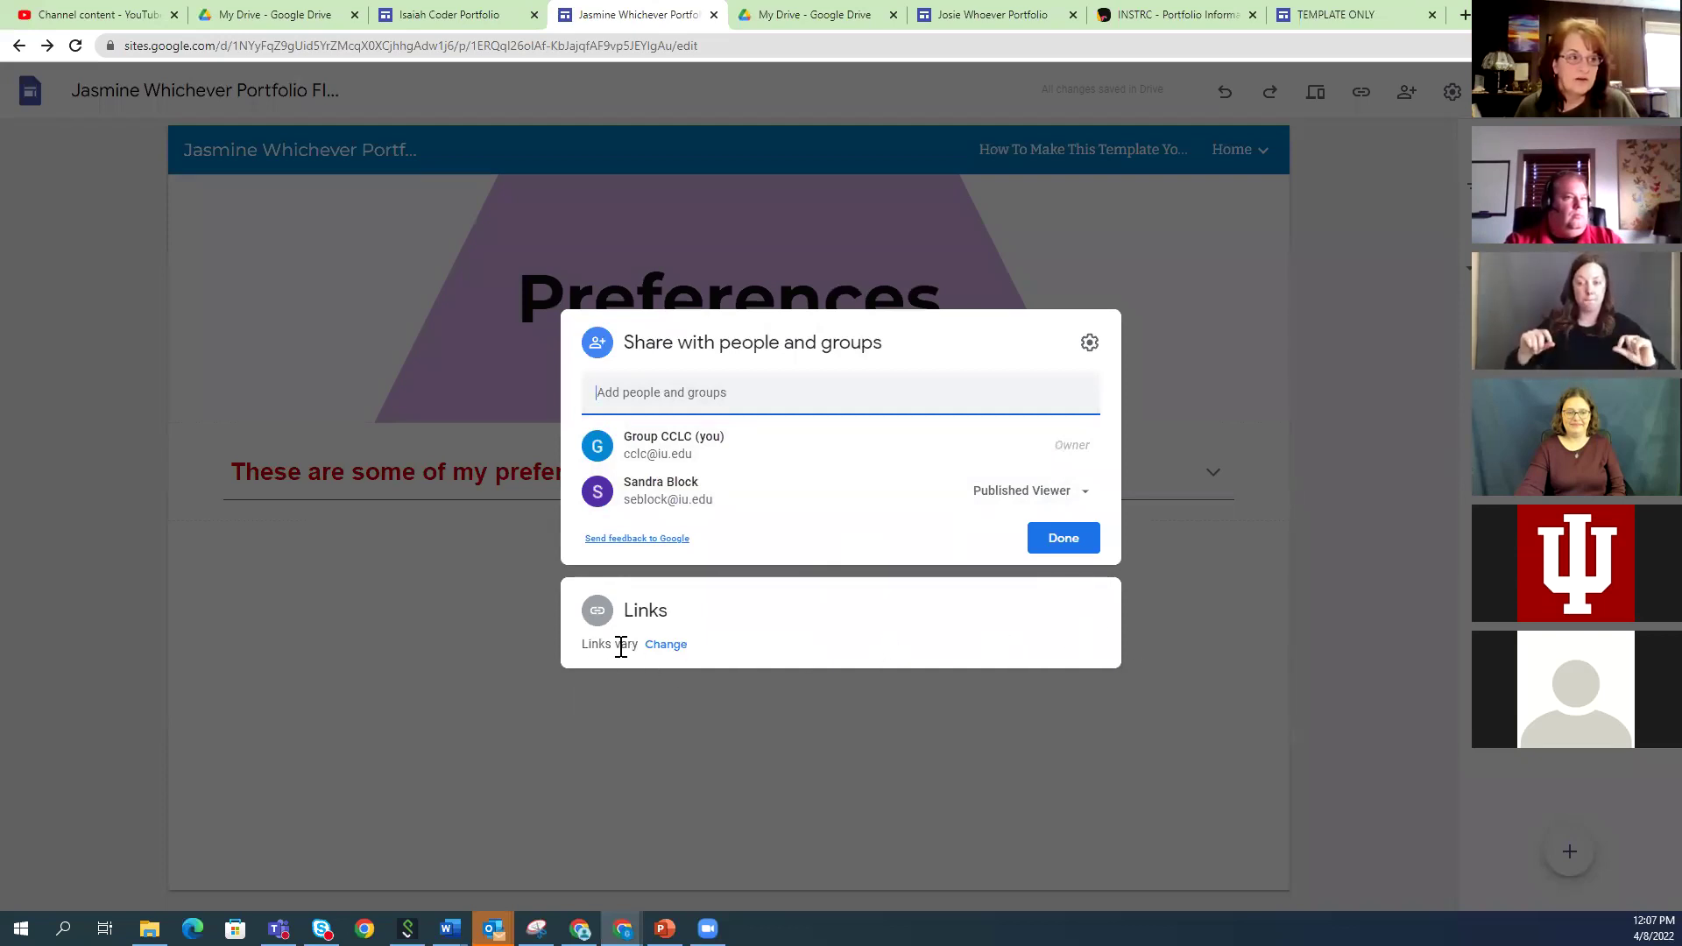
# Examine the link access options for the draft and the published site, and close the sharing settings
pyautogui.click(665, 646)
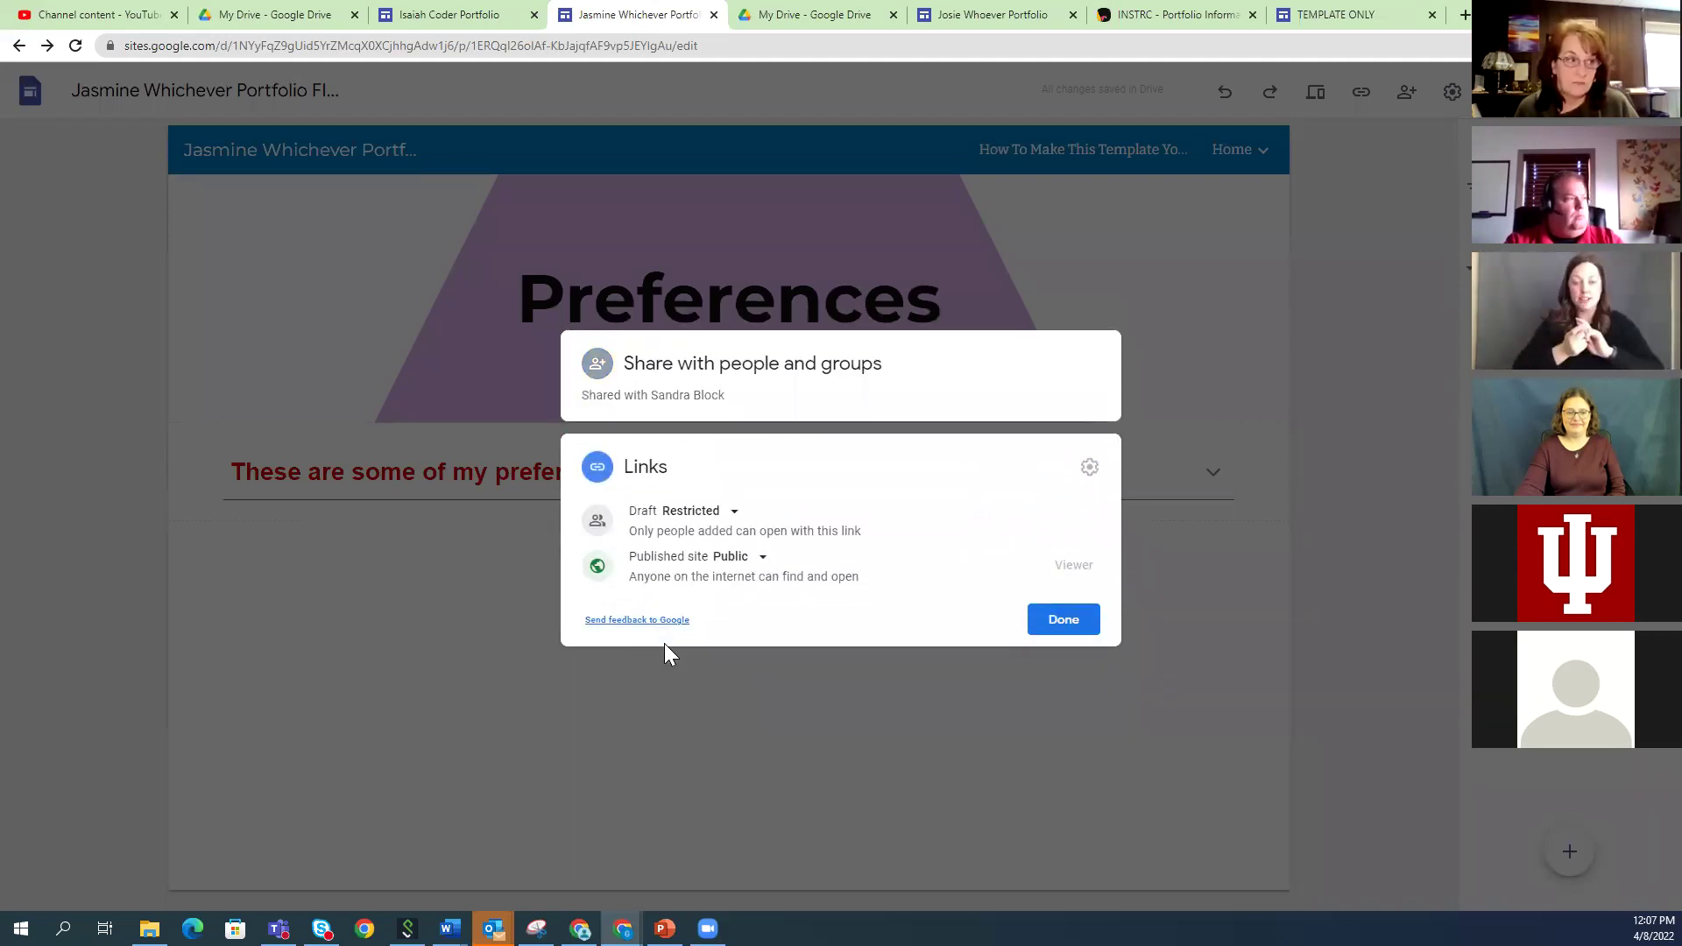
pyautogui.click(735, 513)
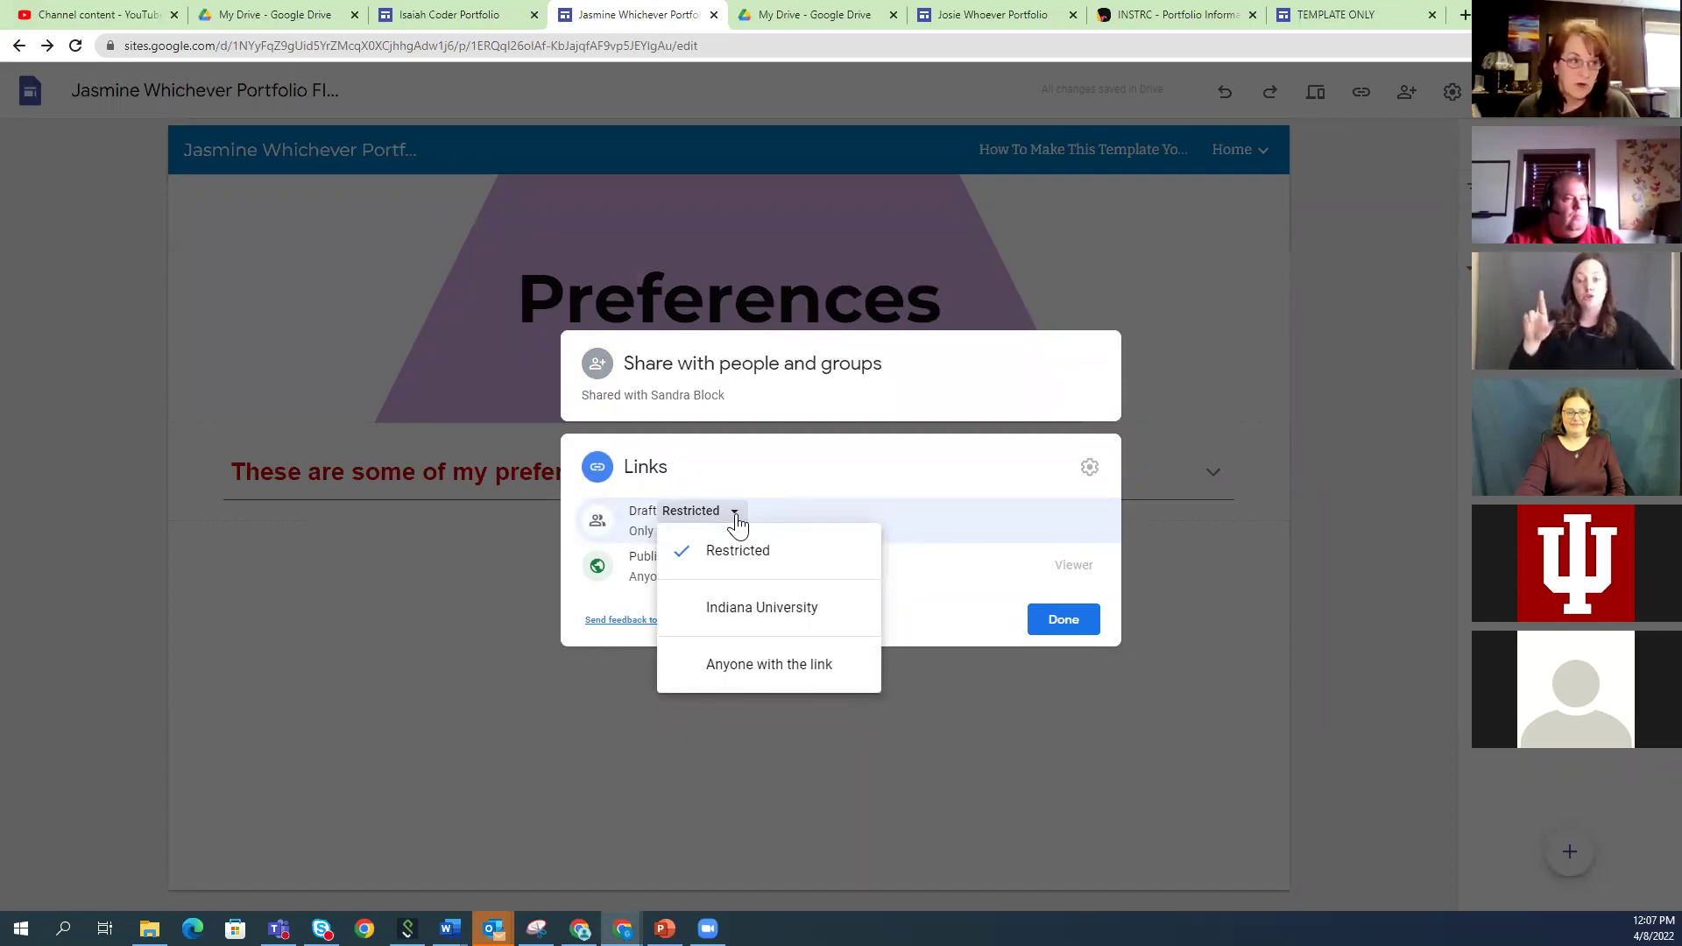
pyautogui.click(736, 521)
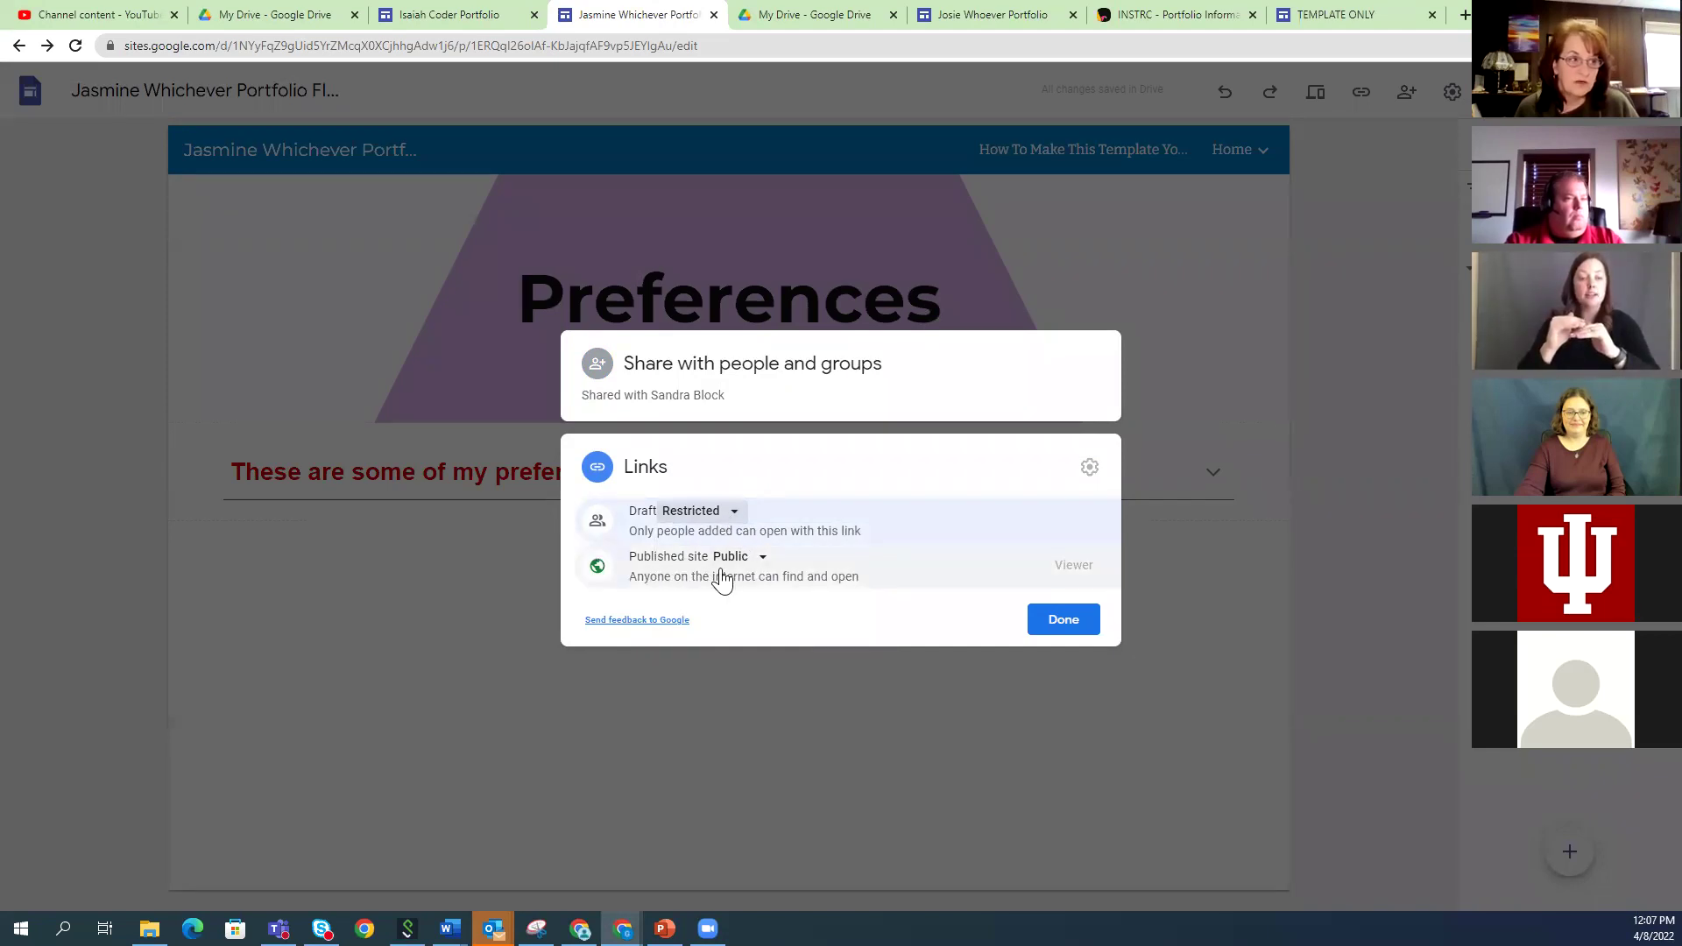
pyautogui.click(760, 558)
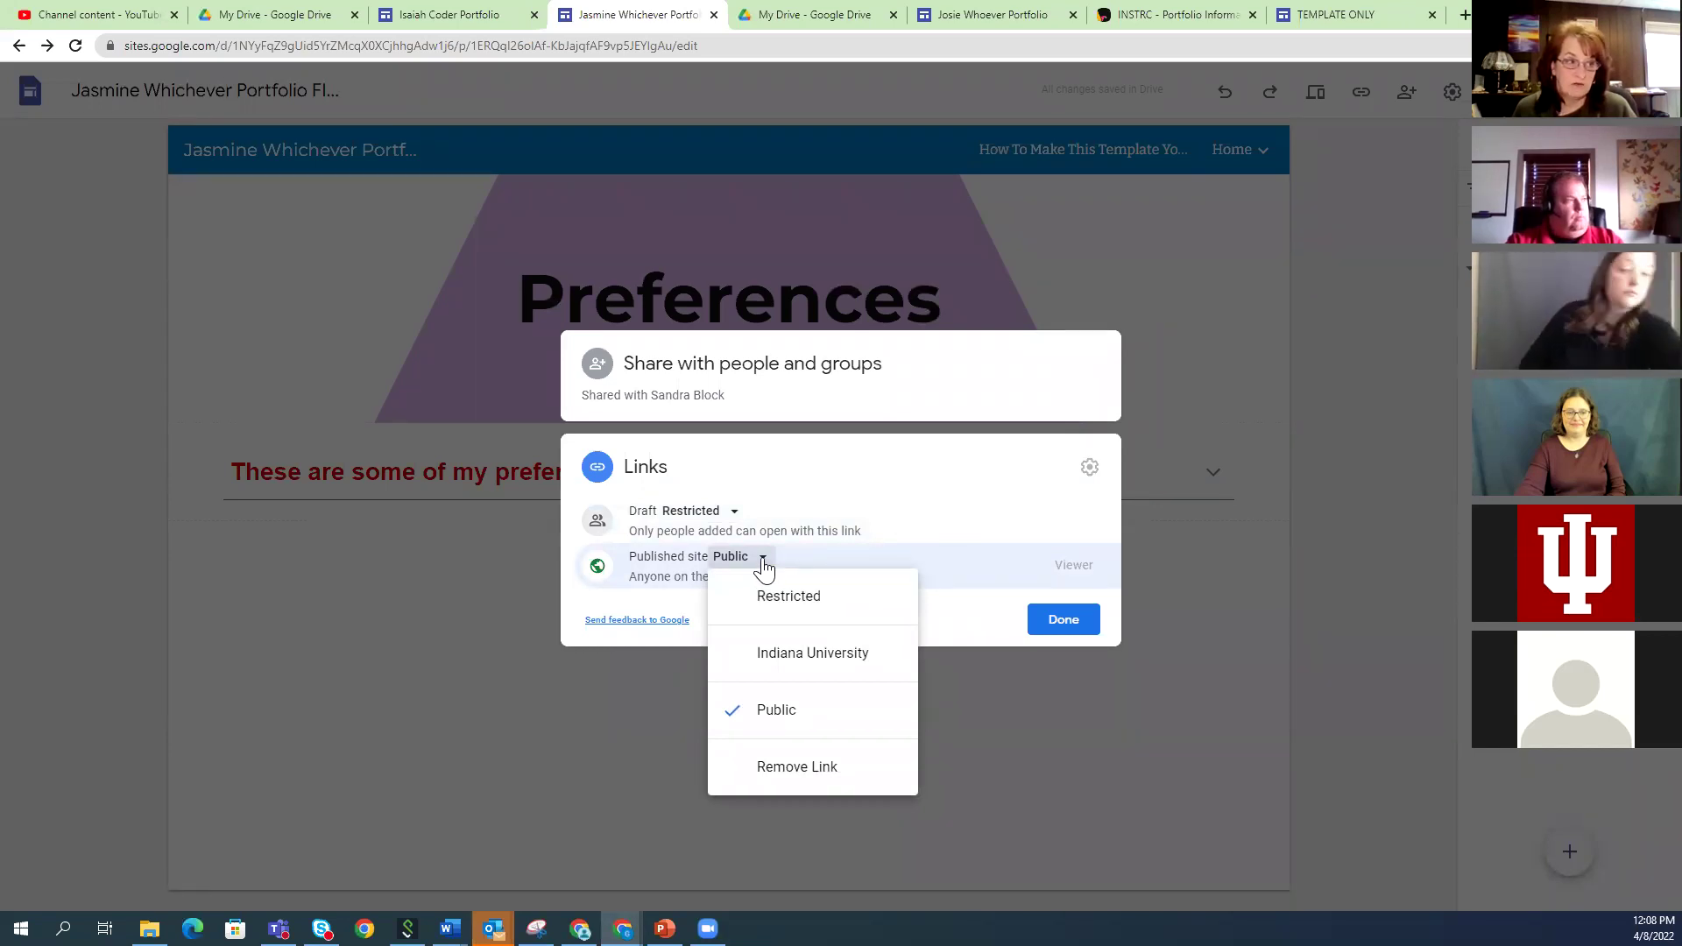
pyautogui.click(763, 565)
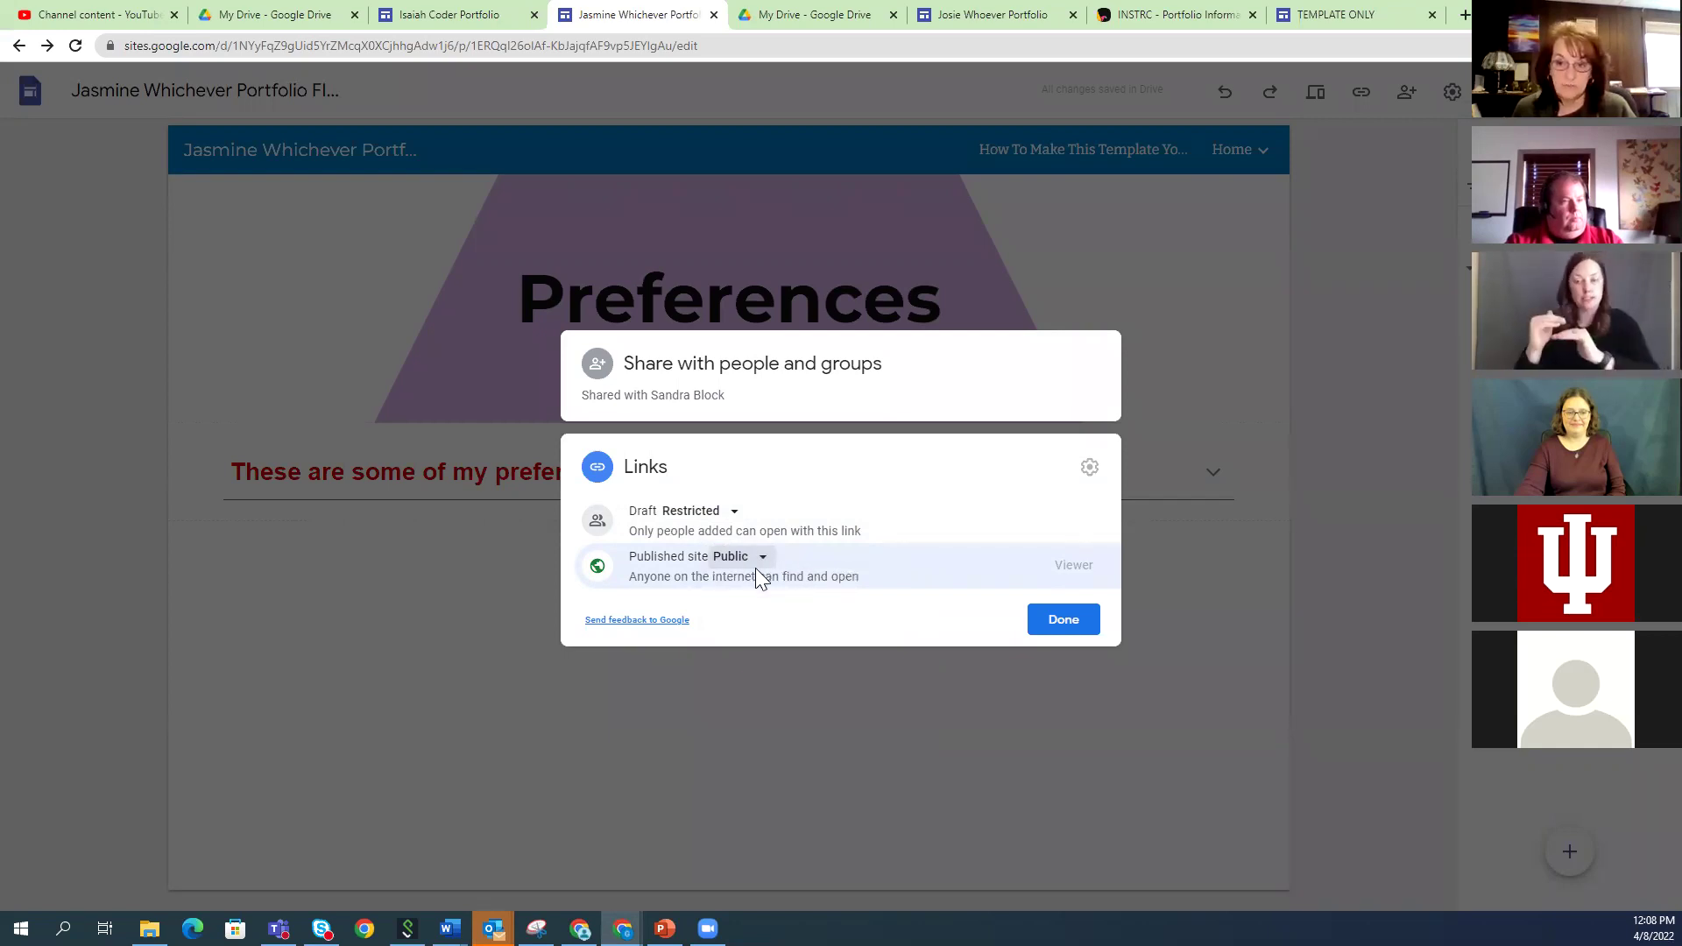
pyautogui.click(1064, 620)
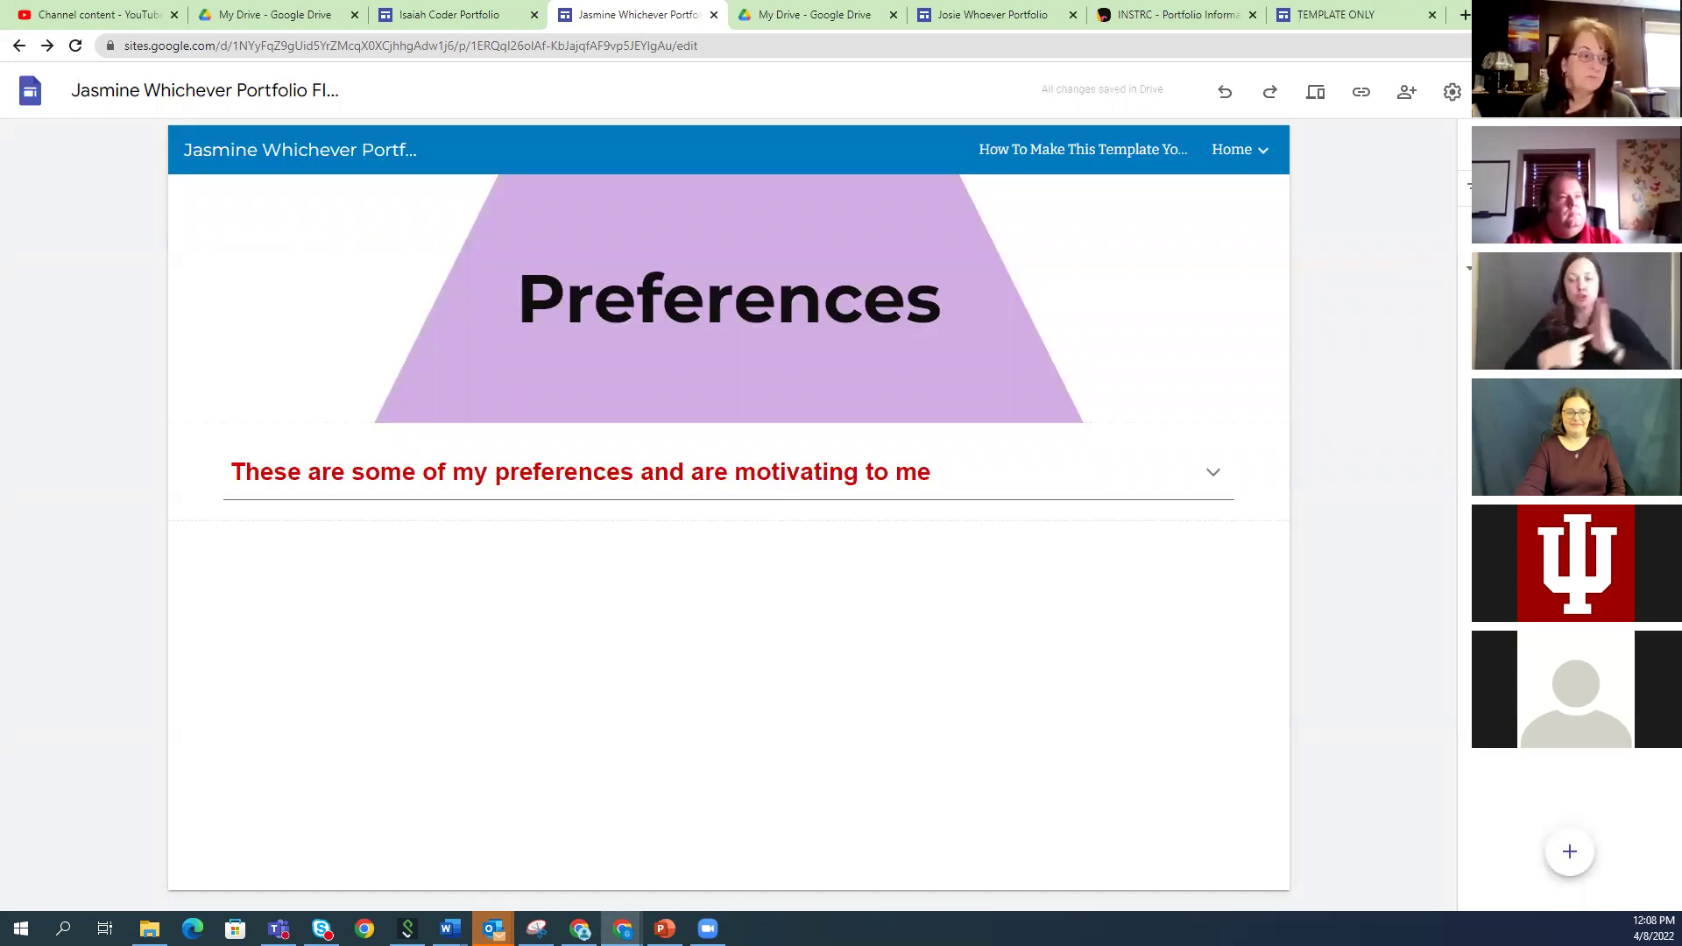
# Switch to the PowerPoint training presentation and bring up its slide show options on the "Recap from Session 2" slide
pyautogui.moveTo(666, 929)
pyautogui.click(689, 848)
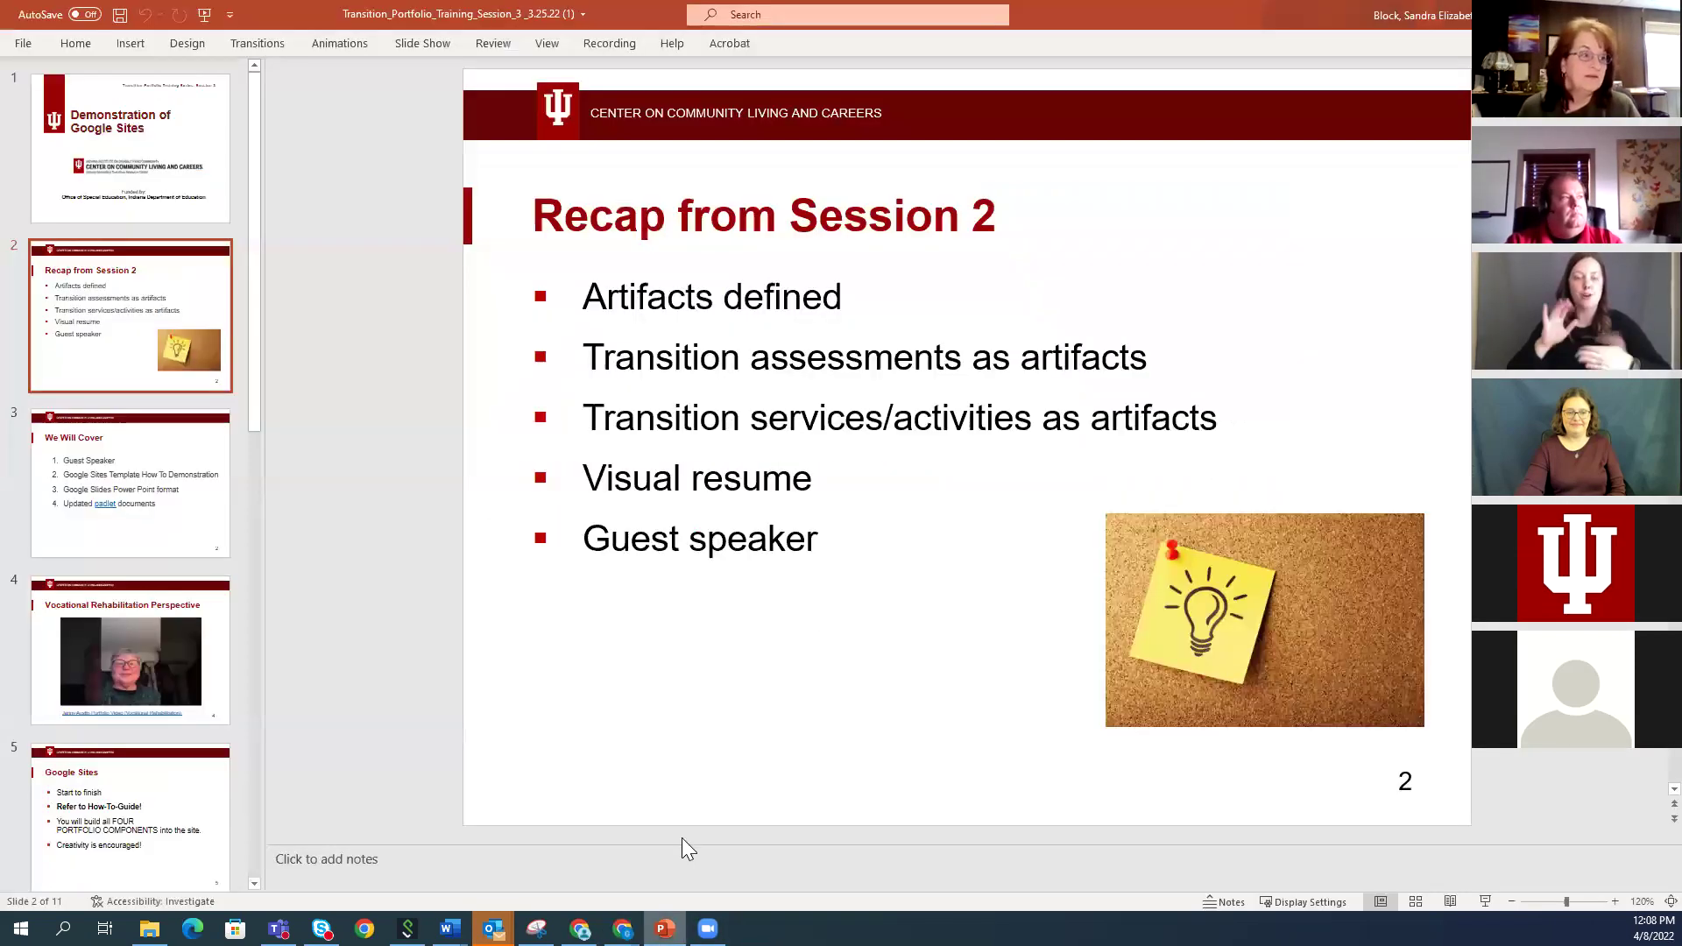
pyautogui.click(422, 43)
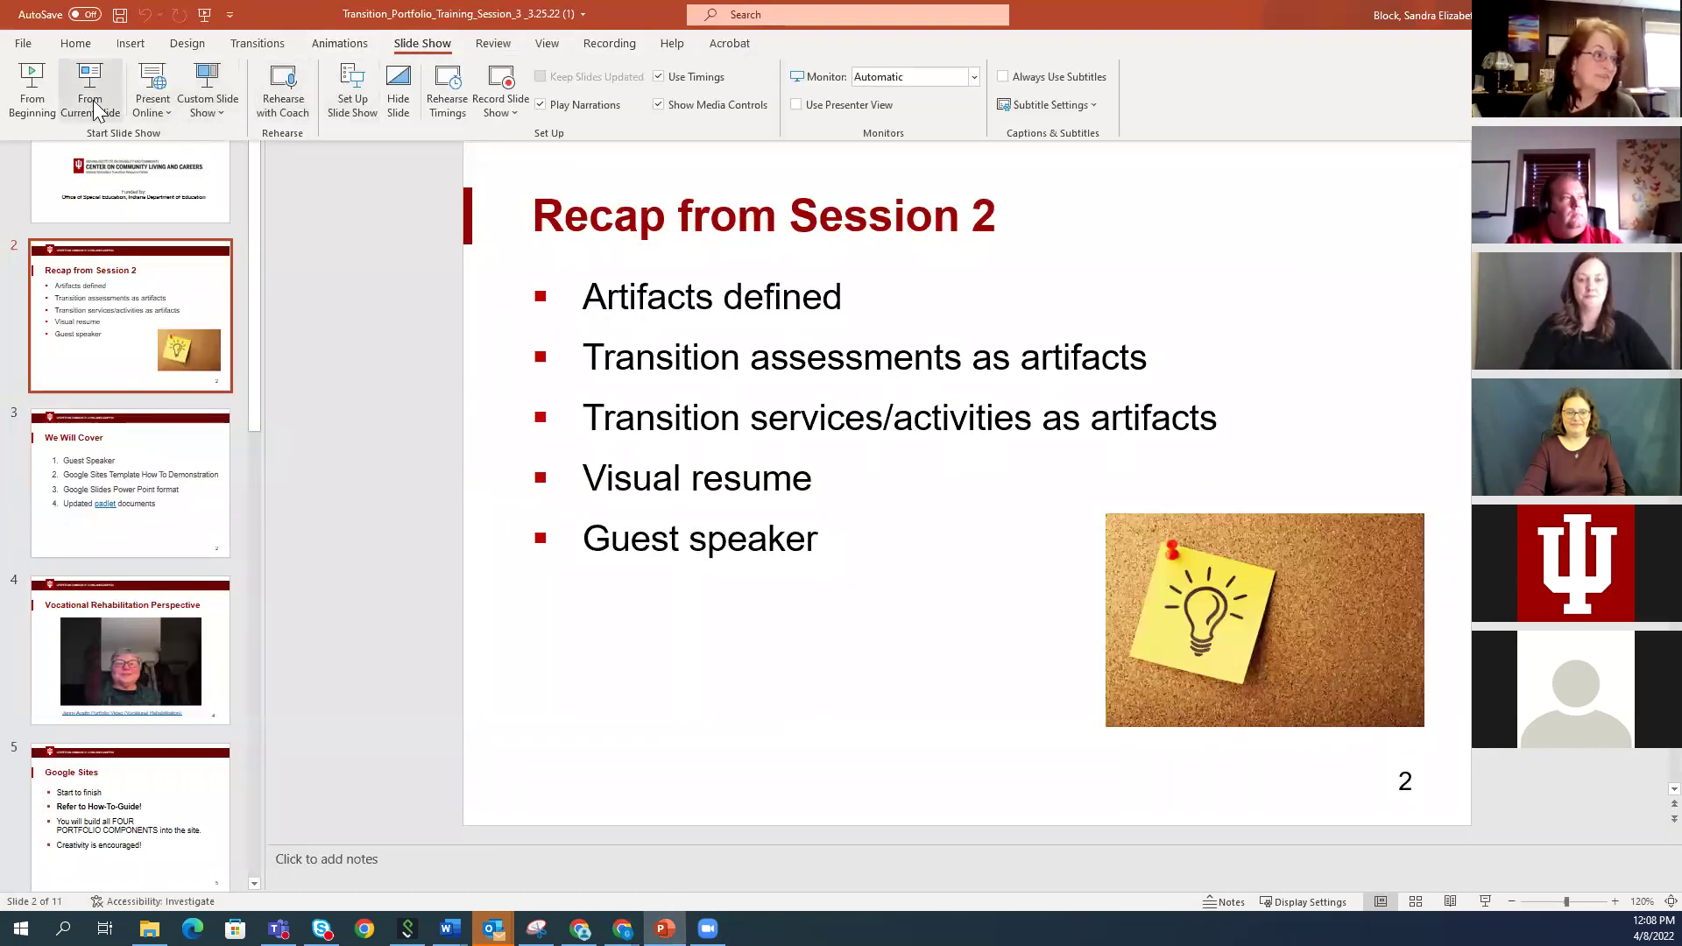